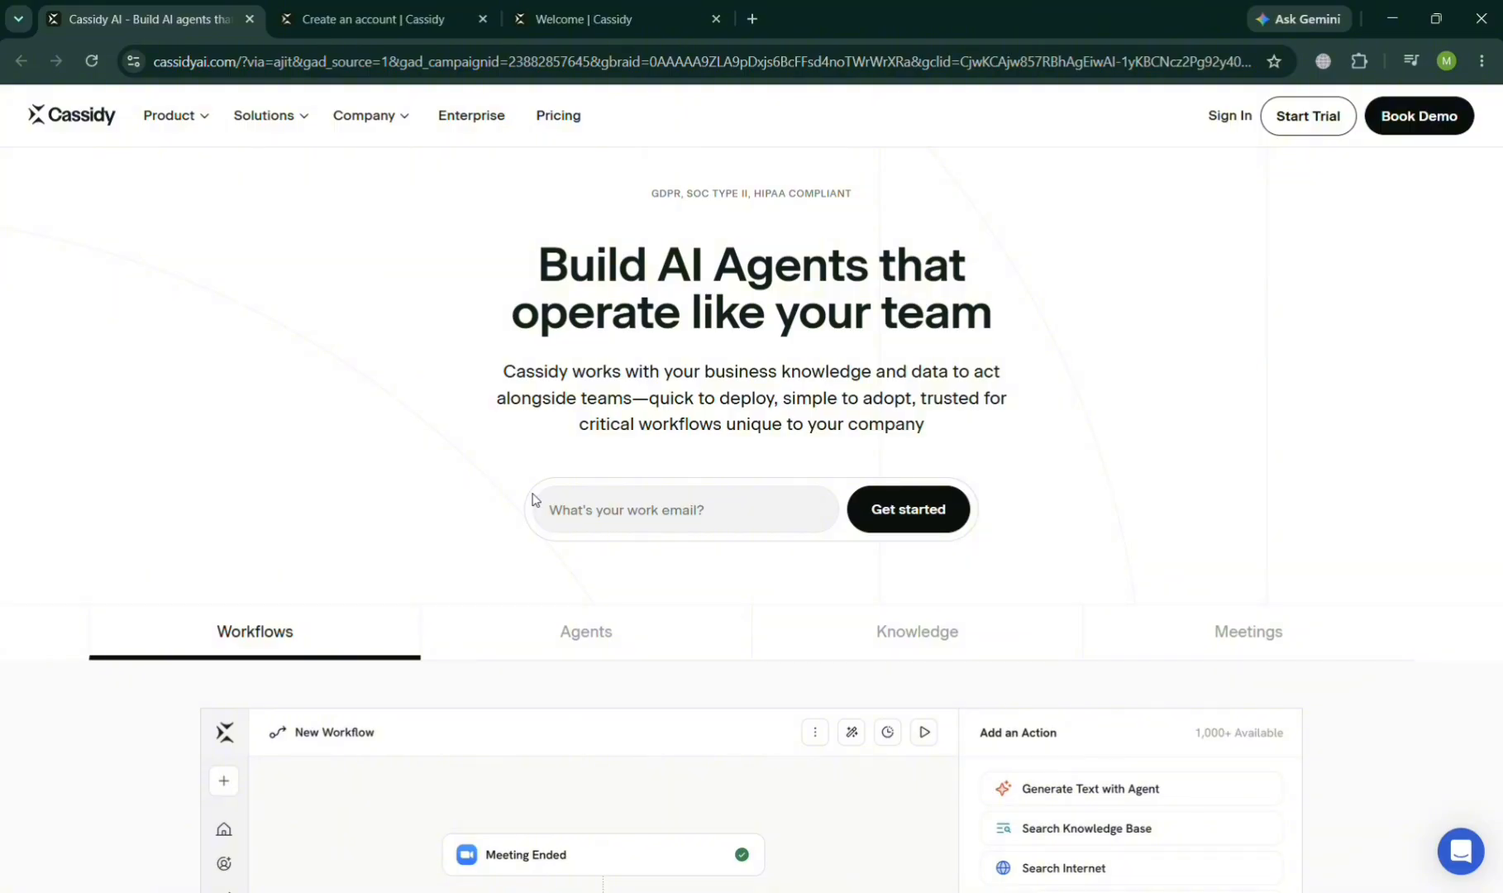
Look through the Cassidy homepage's workflow, knowledge base, integration, customer and security sections, plus its solutions and company listings
scroll(532, 498, down, 5)
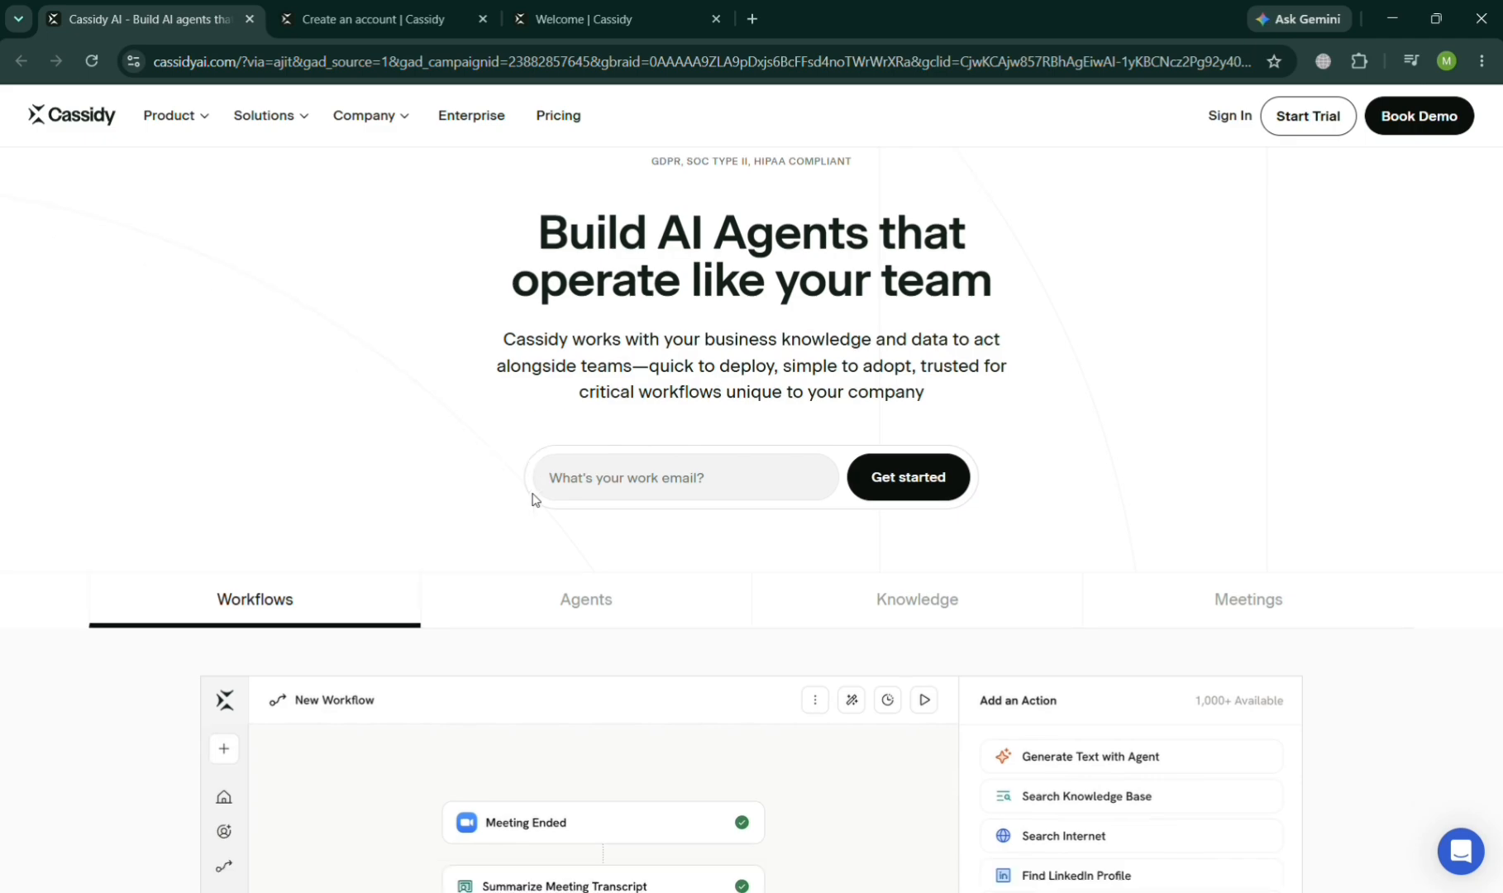
scroll(533, 499, down, 5)
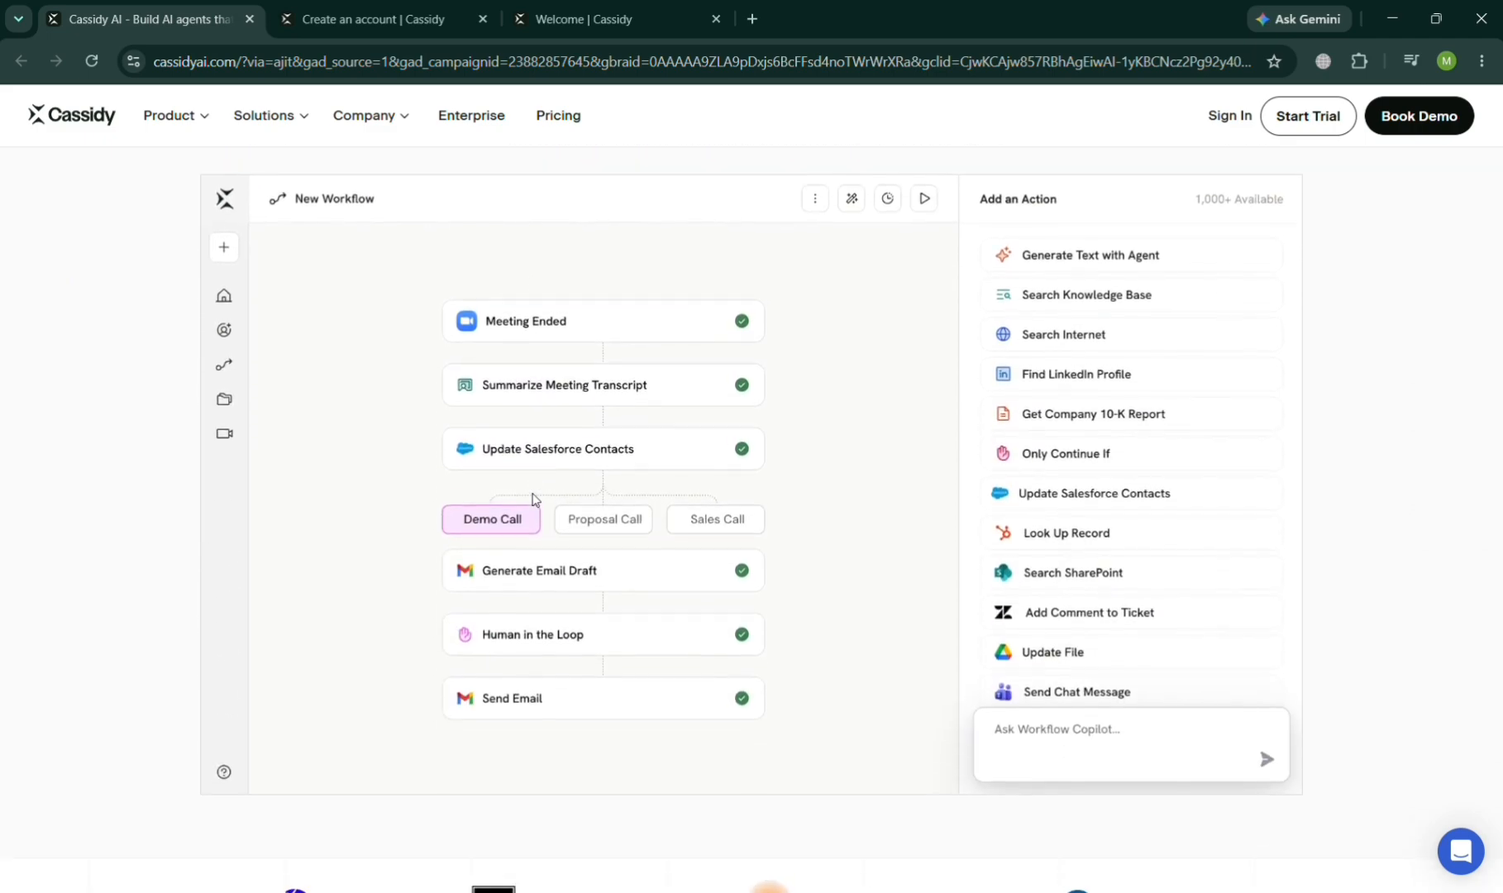
scroll(532, 498, down, 9)
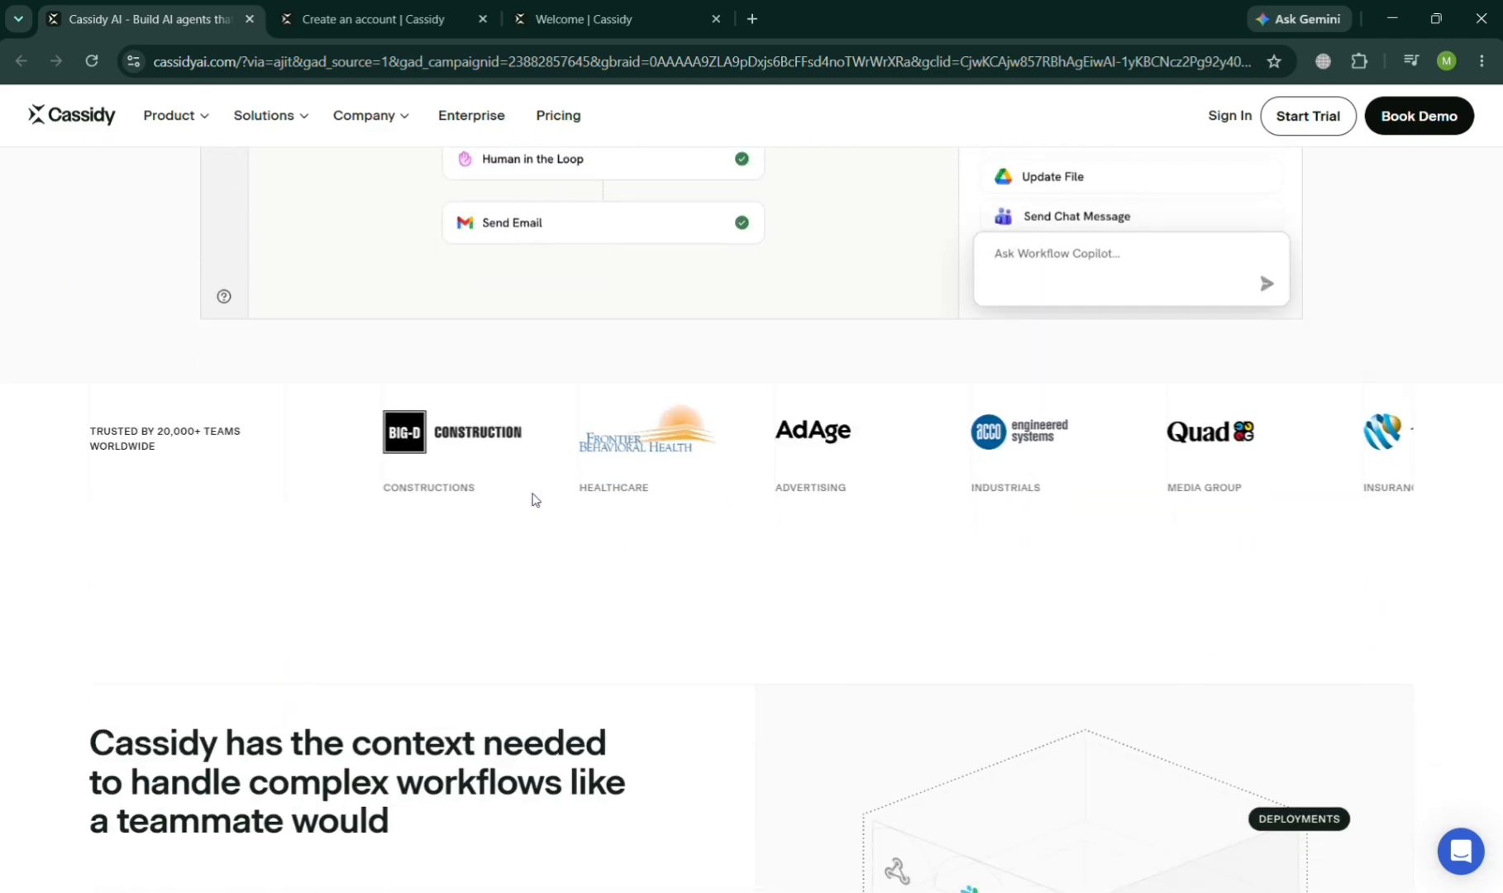
scroll(534, 499, down, 15)
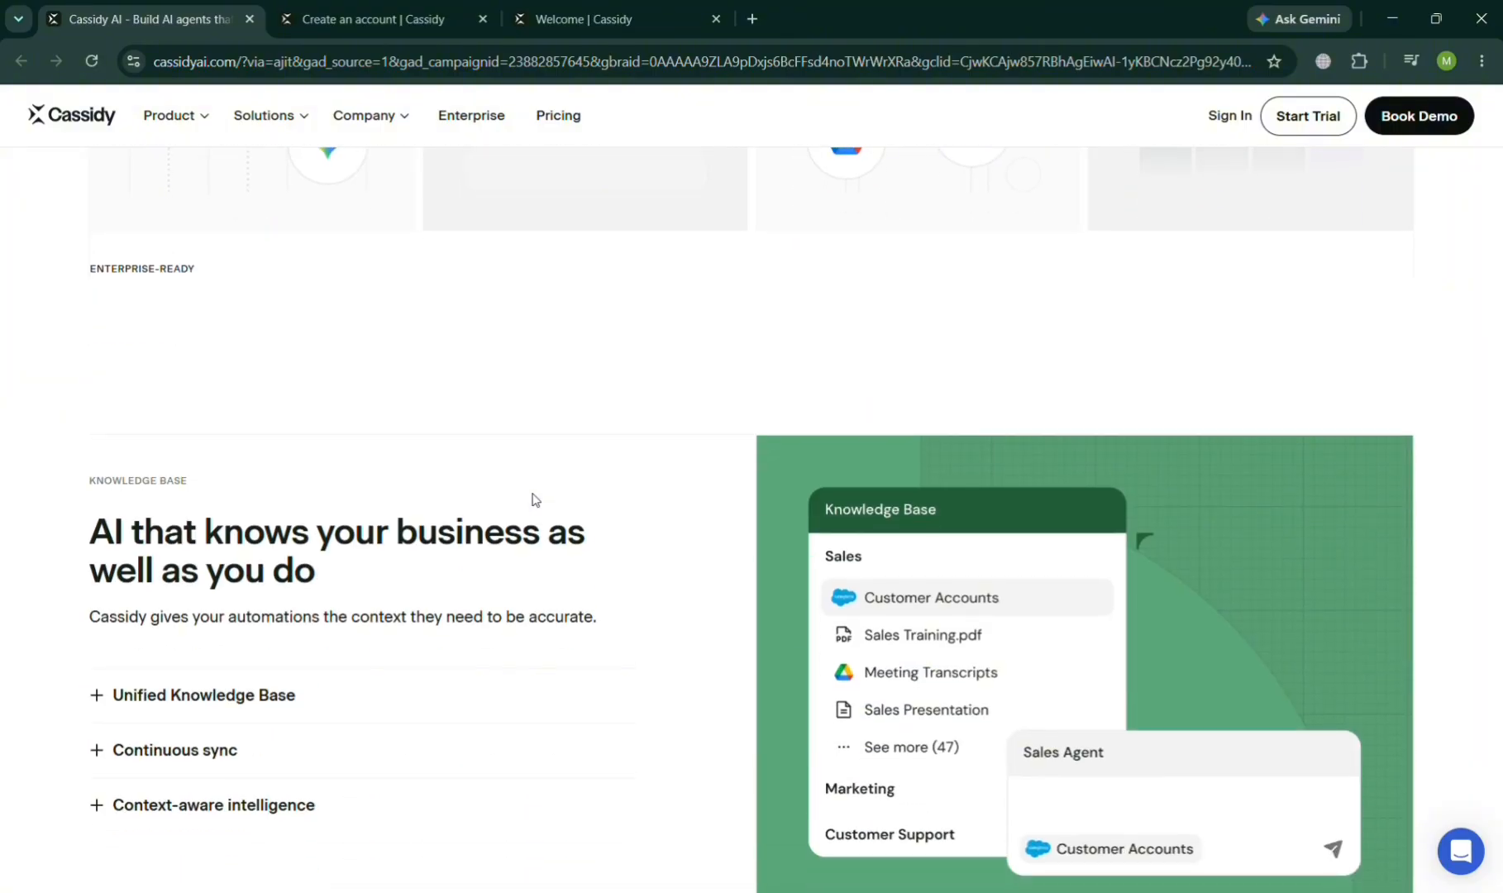
scroll(535, 499, down, 8)
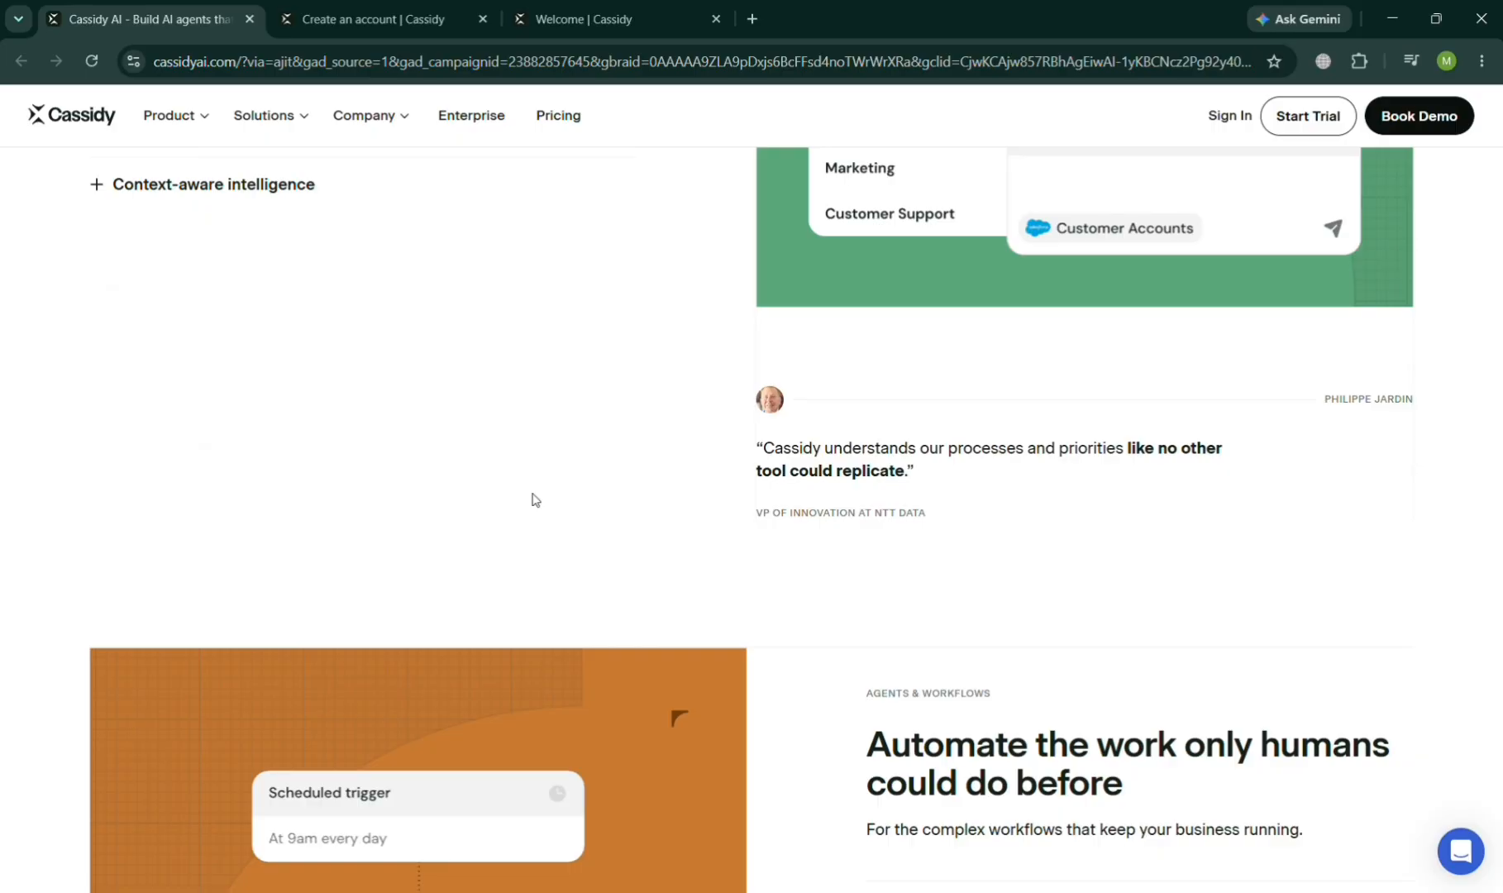
scroll(535, 498, down, 16)
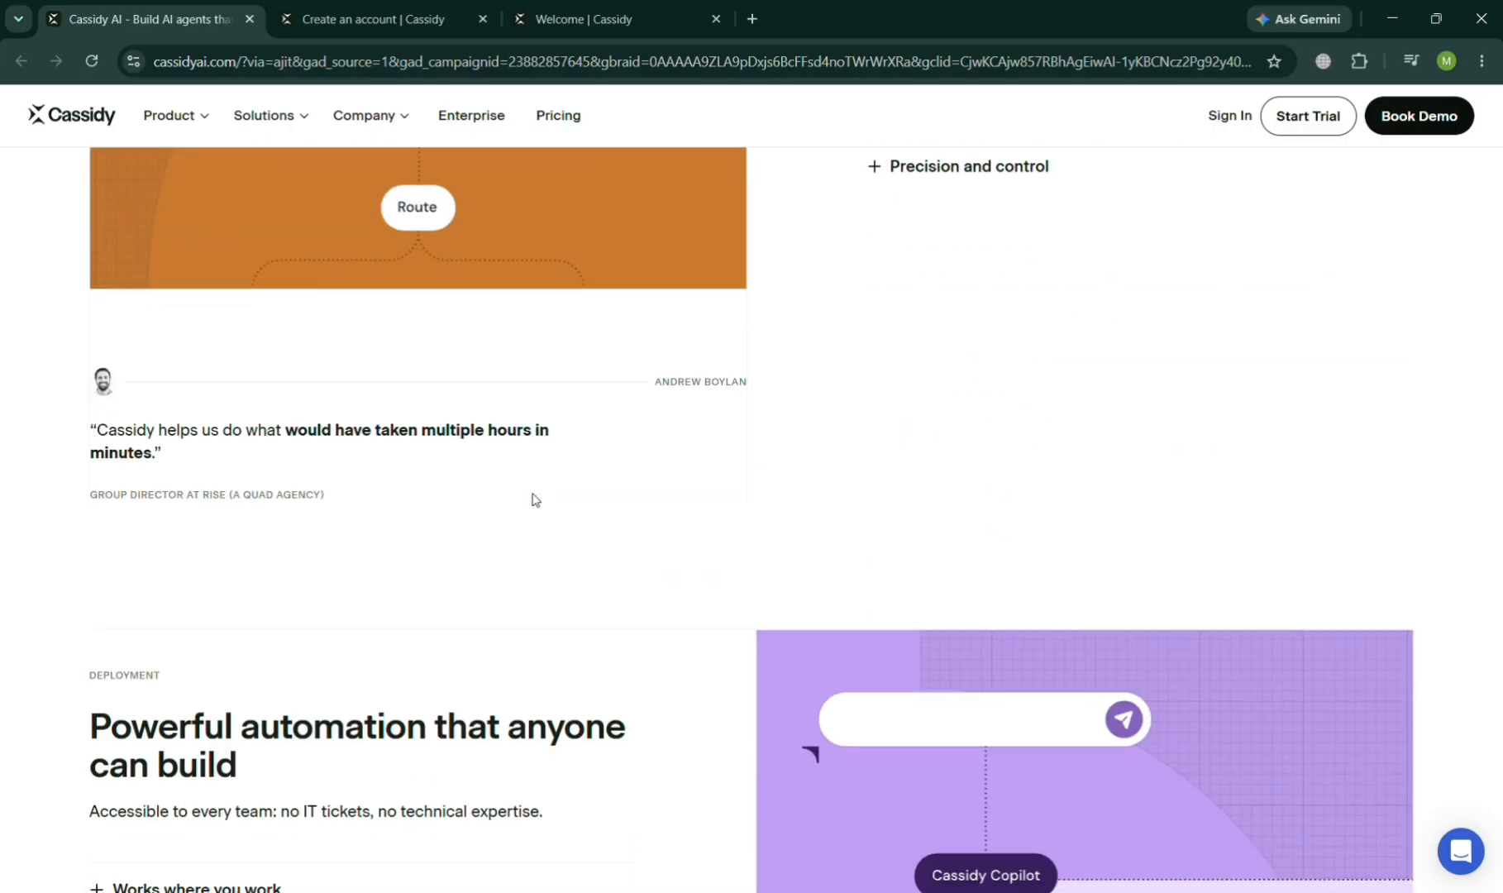
scroll(535, 499, down, 20)
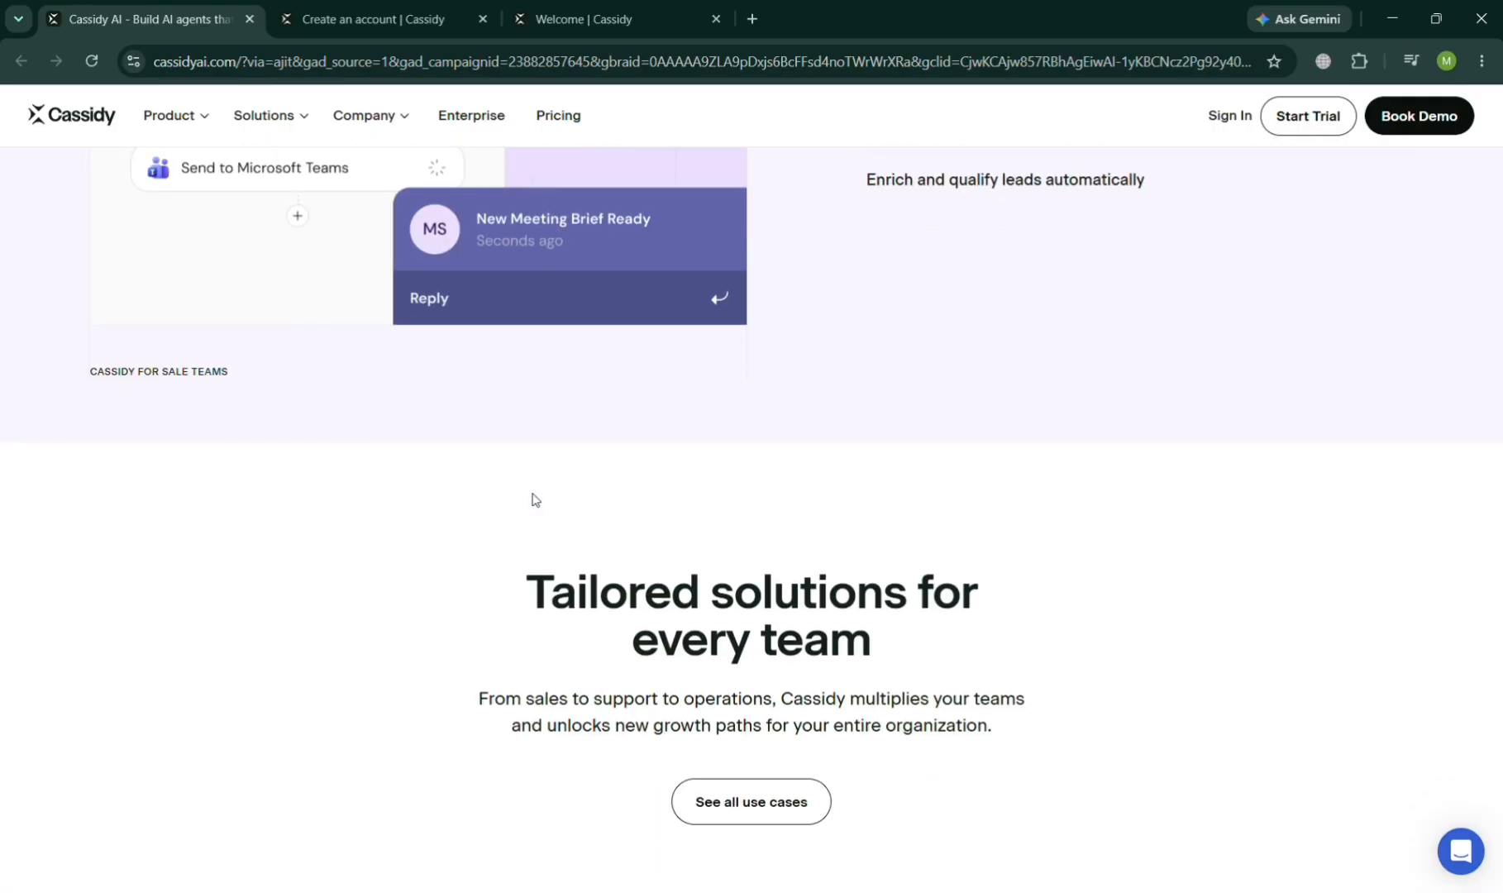
scroll(535, 499, down, 20)
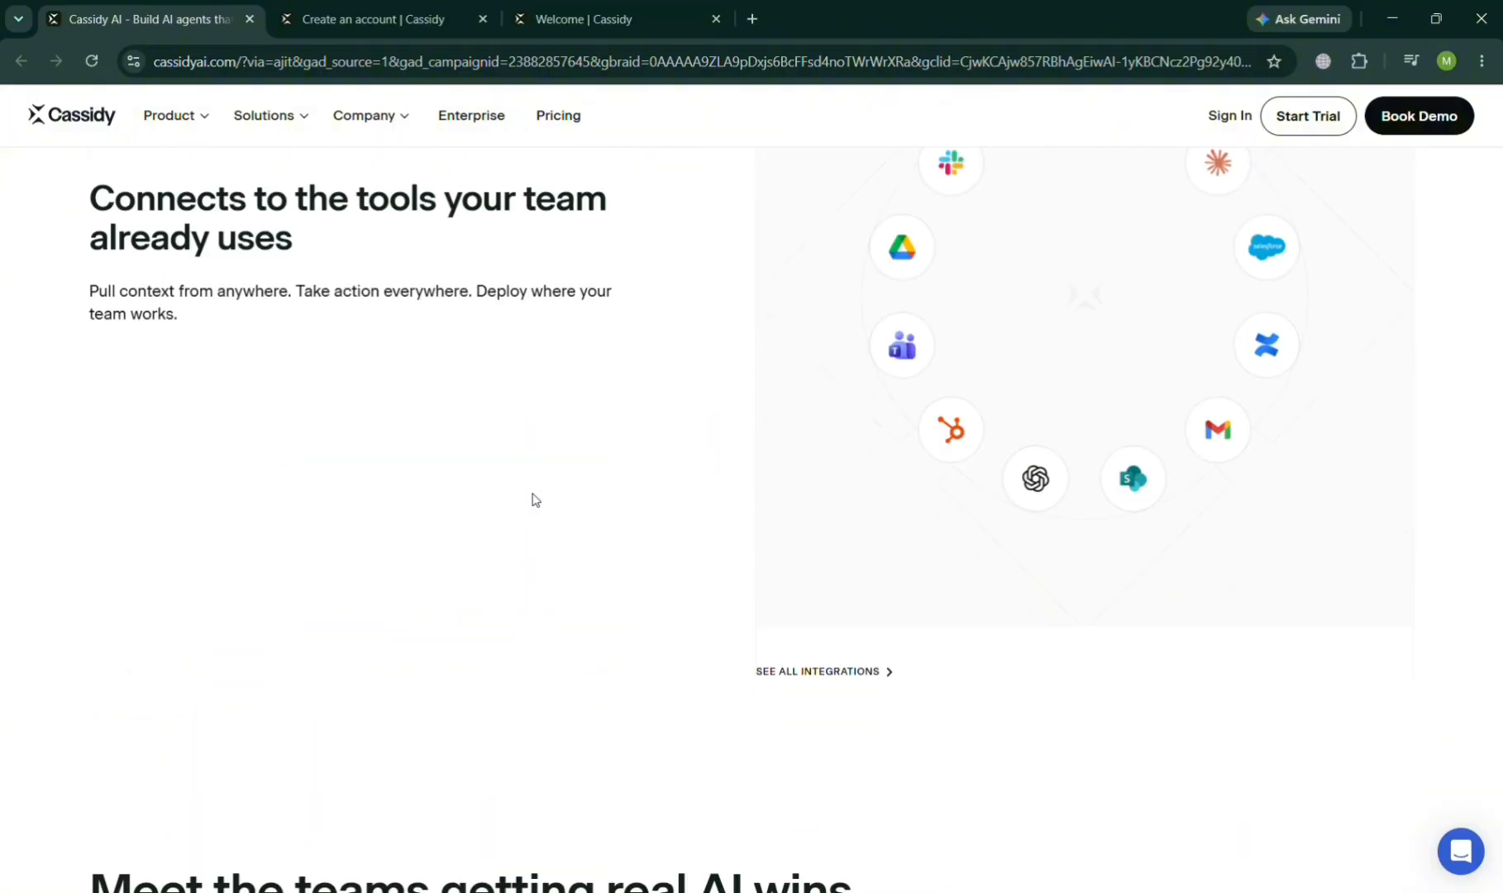
scroll(535, 498, down, 12)
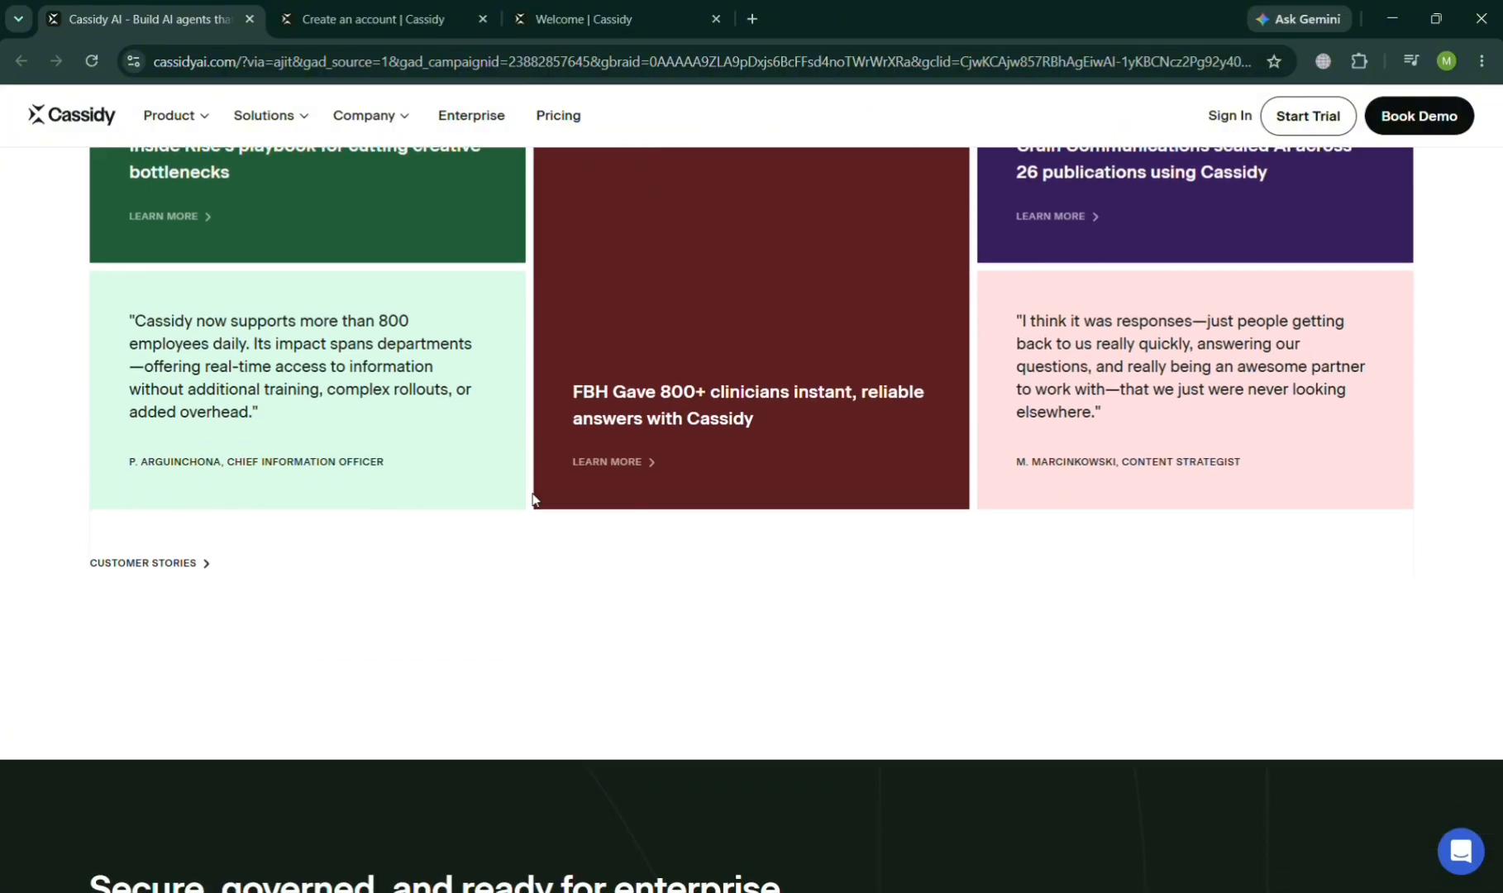
scroll(533, 498, down, 12)
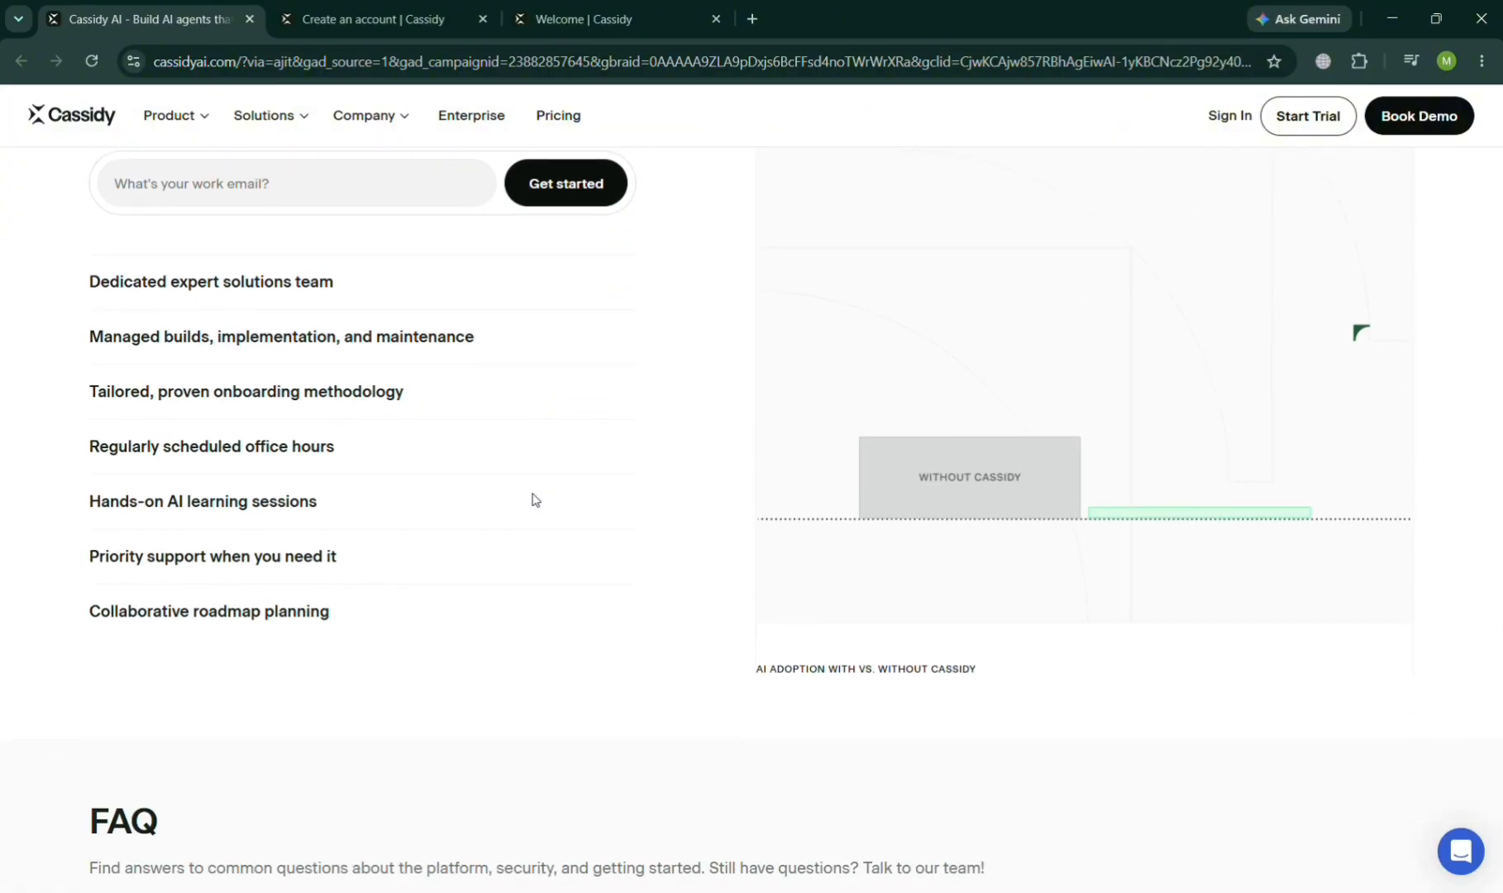
scroll(535, 498, up, 12)
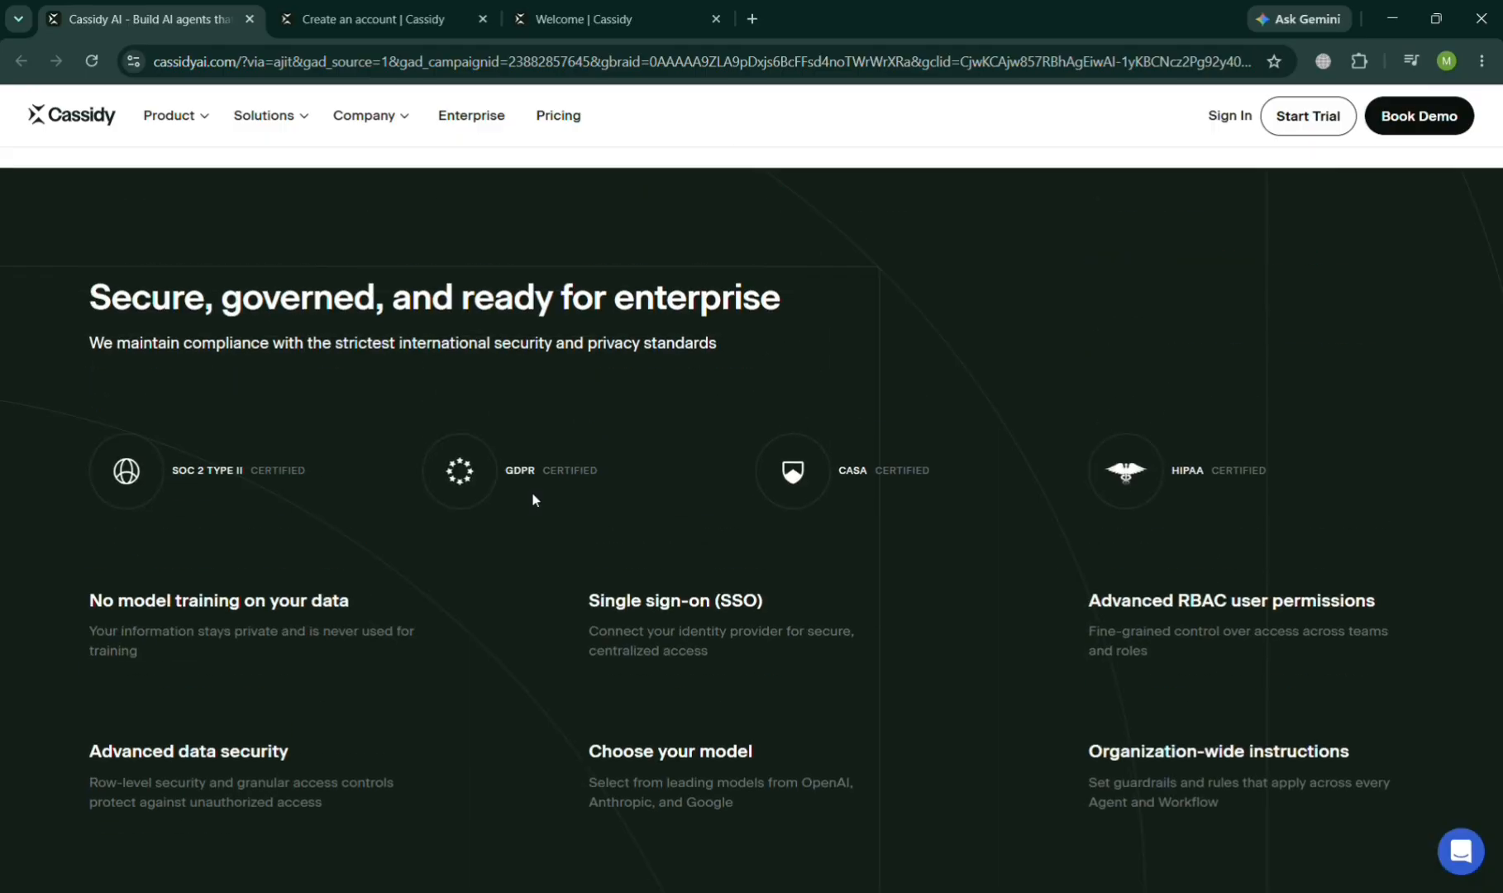
scroll(535, 499, up, 12)
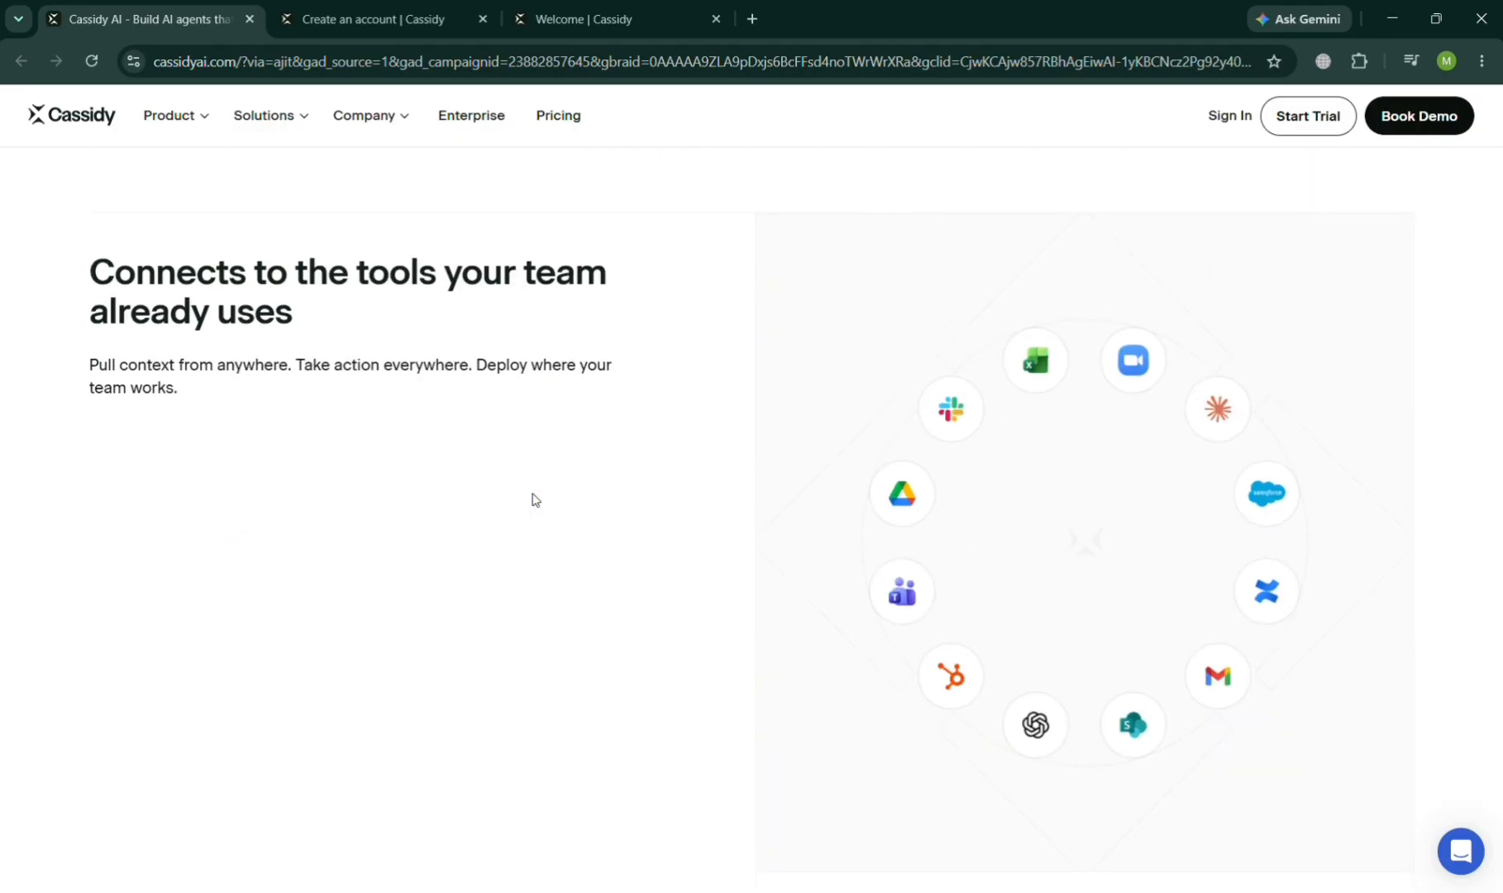
scroll(538, 500, up, 12)
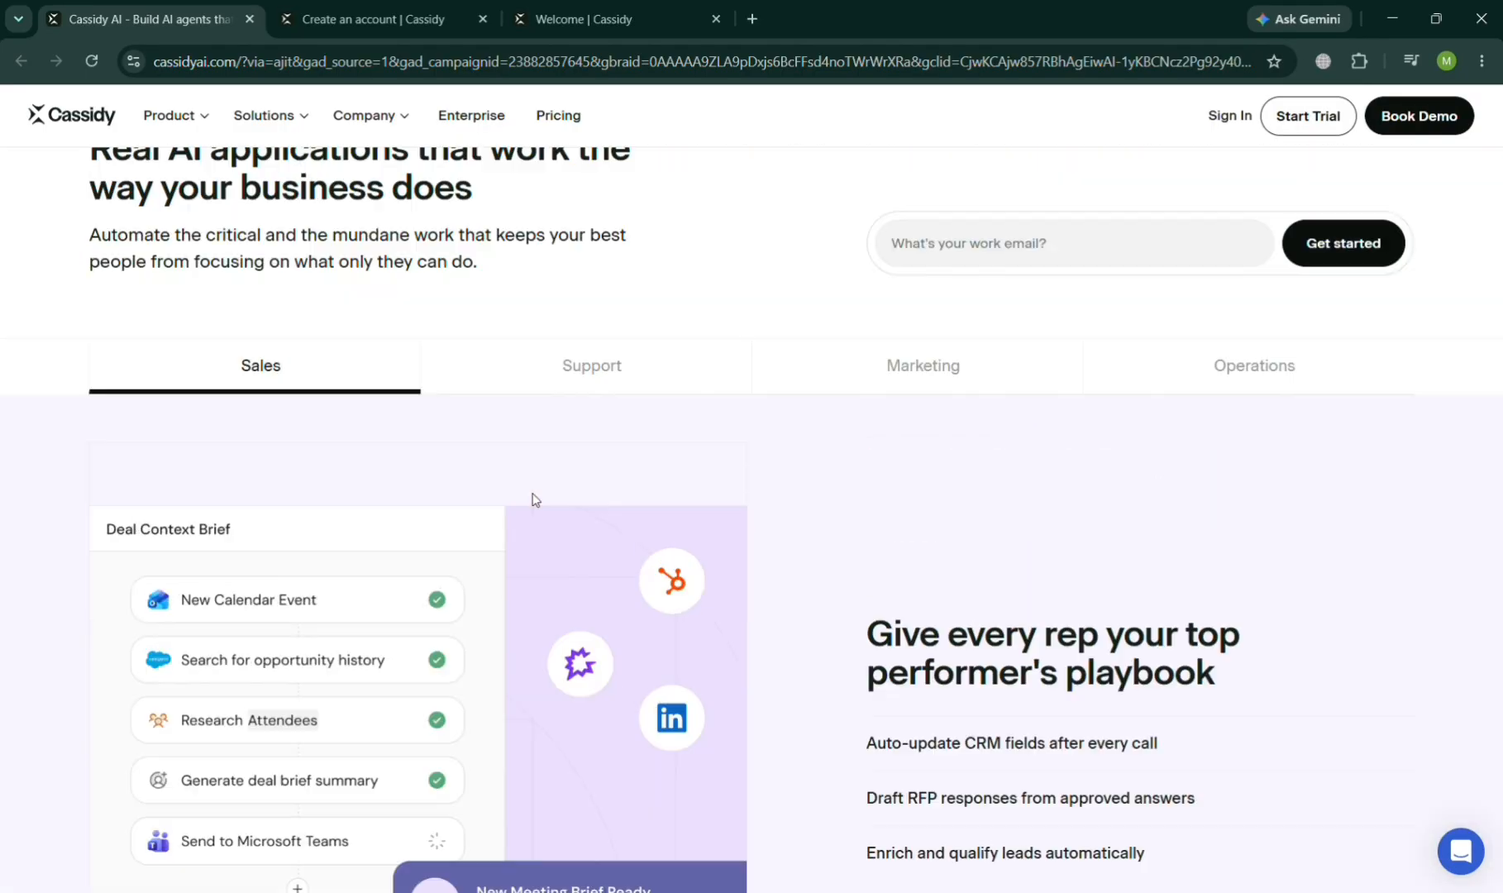
scroll(538, 500, up, 12)
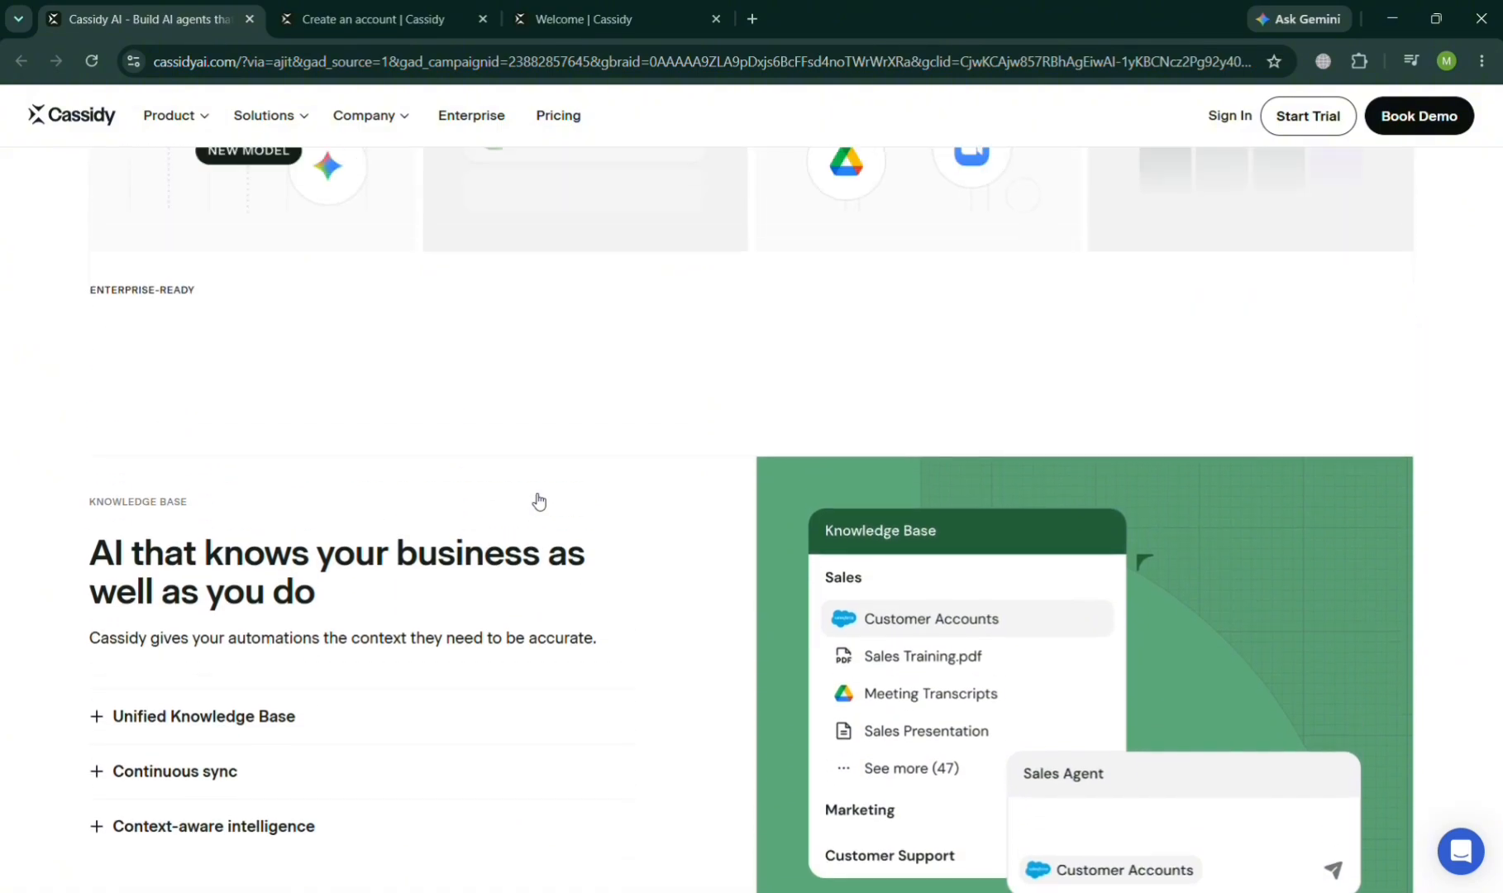
scroll(535, 500, up, 12)
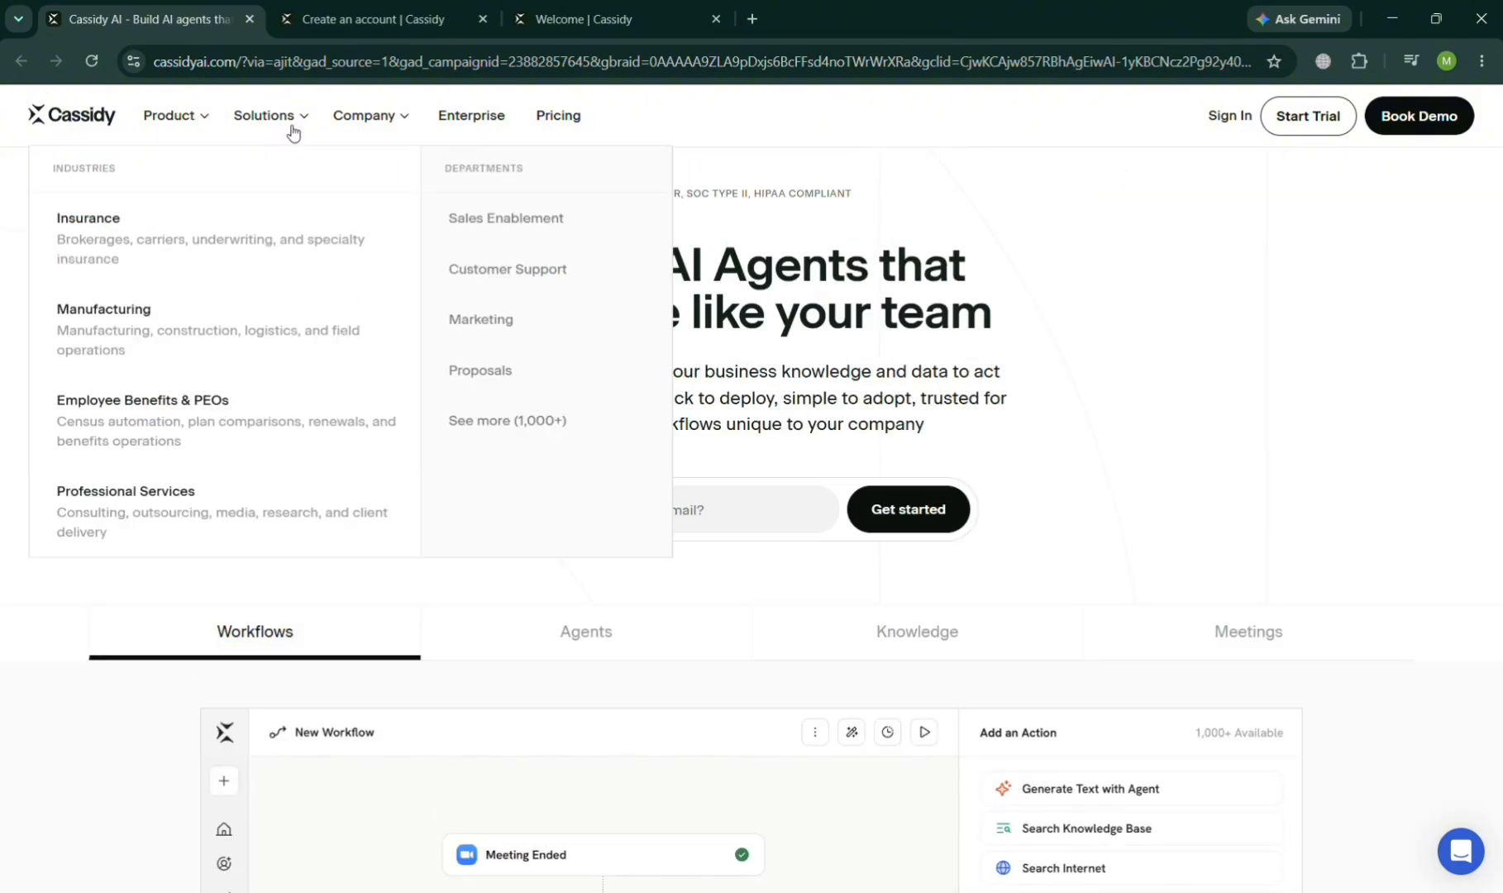
mouse_move(400, 127)
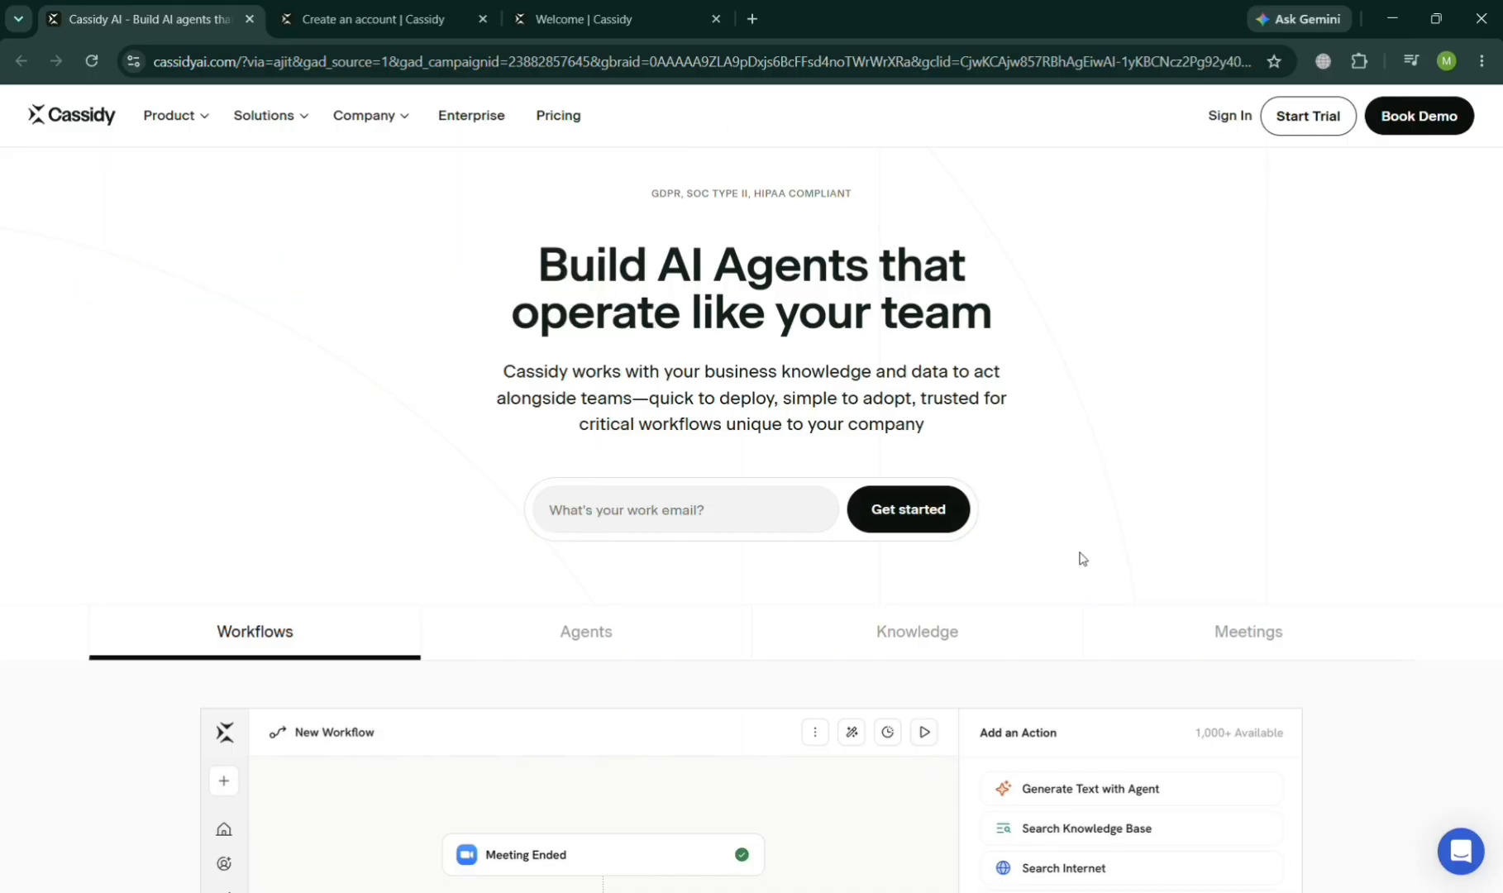
Open the pricing page and compare the Starter and Business plans, including their feature comparison table
click(570, 124)
scroll(577, 743, down, 2)
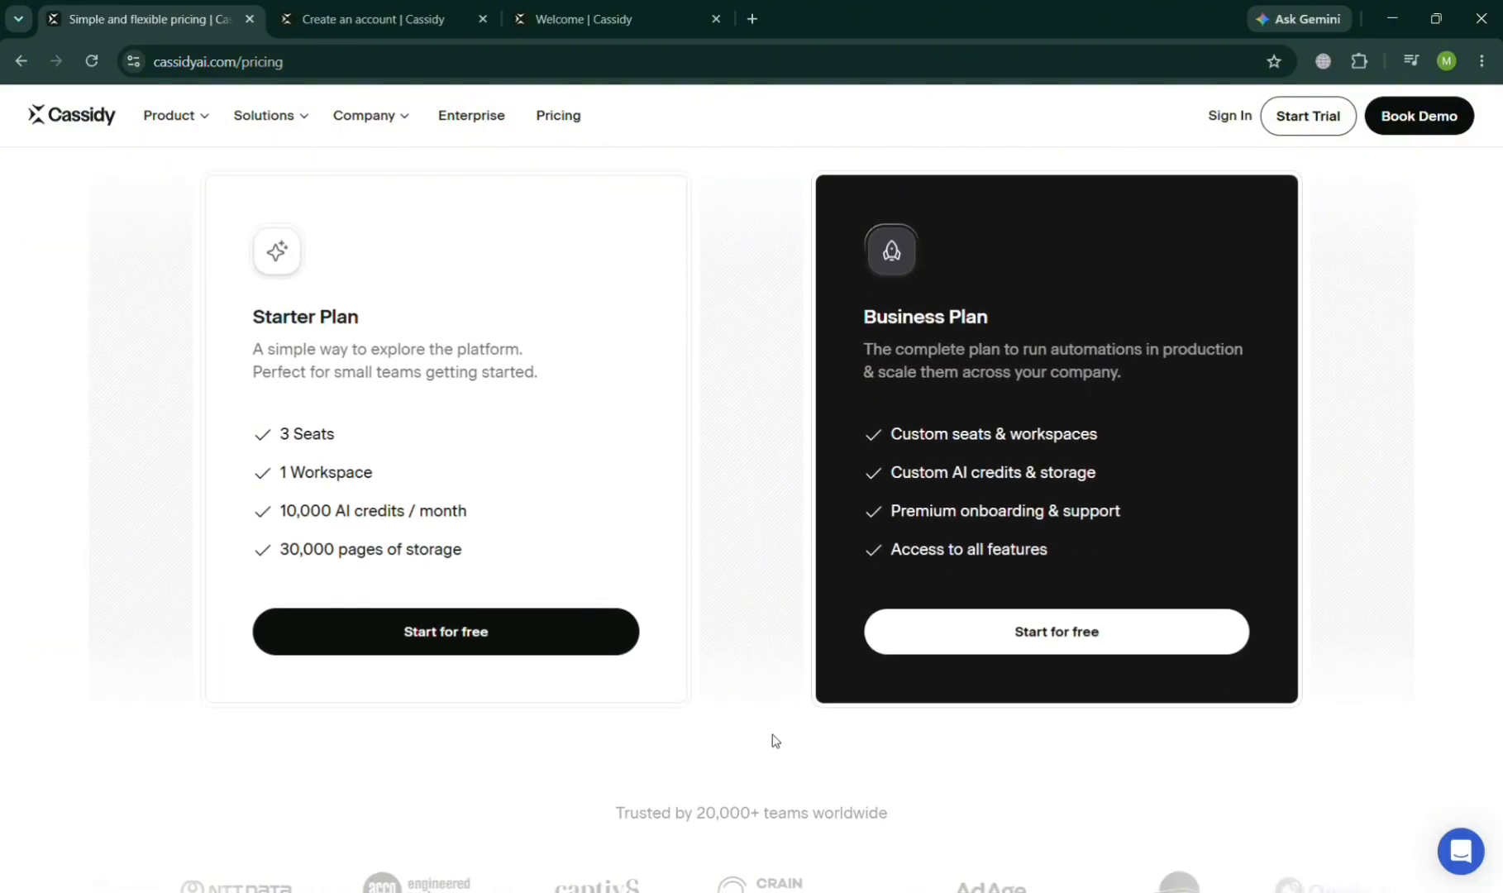
scroll(775, 738, down, 8)
scroll(775, 740, down, 5)
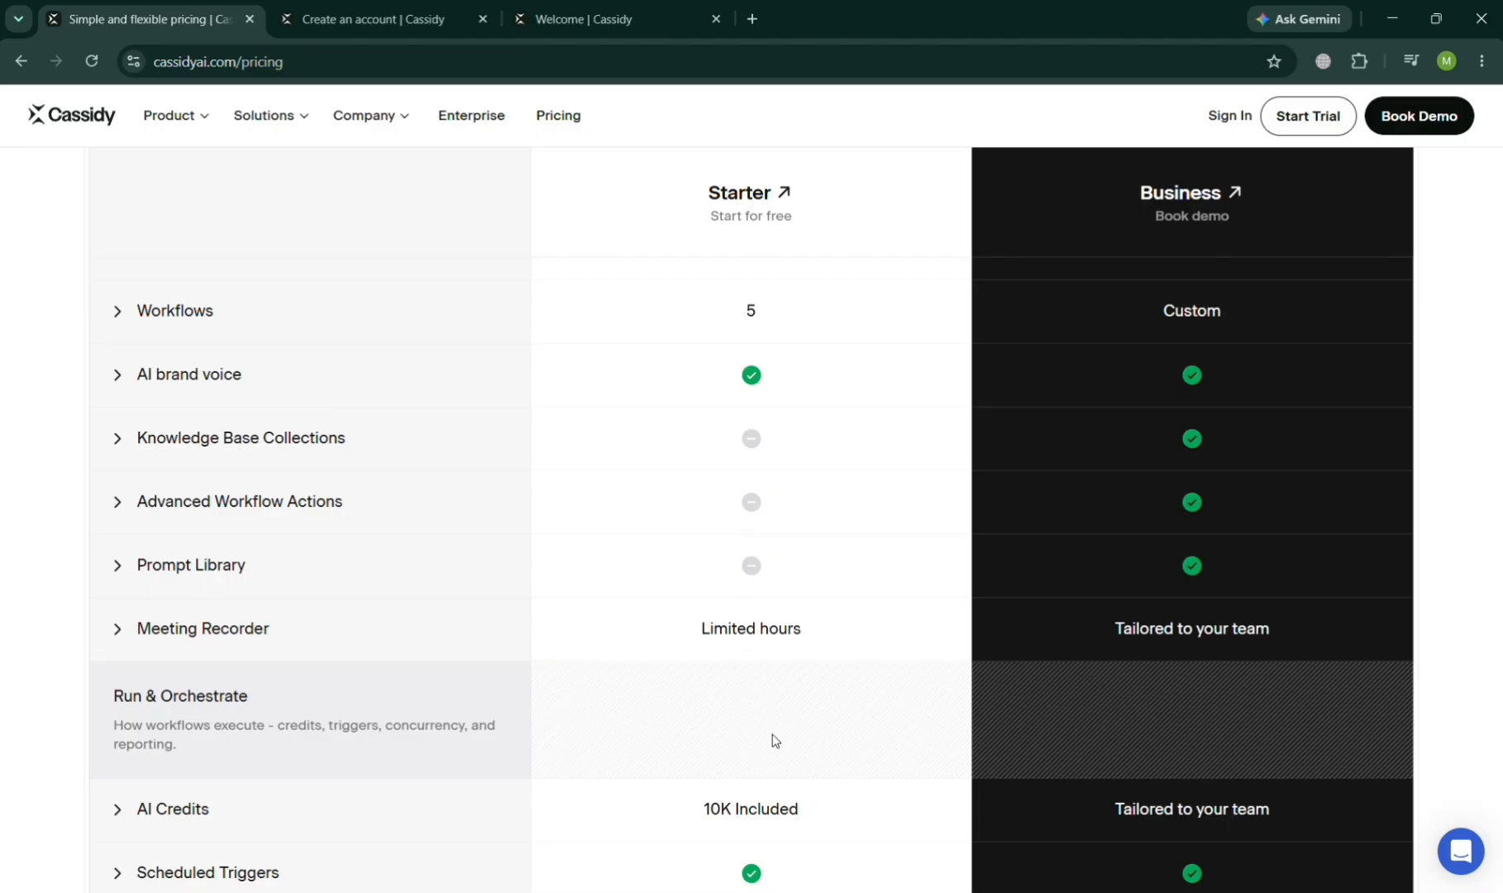
scroll(775, 739, up, 15)
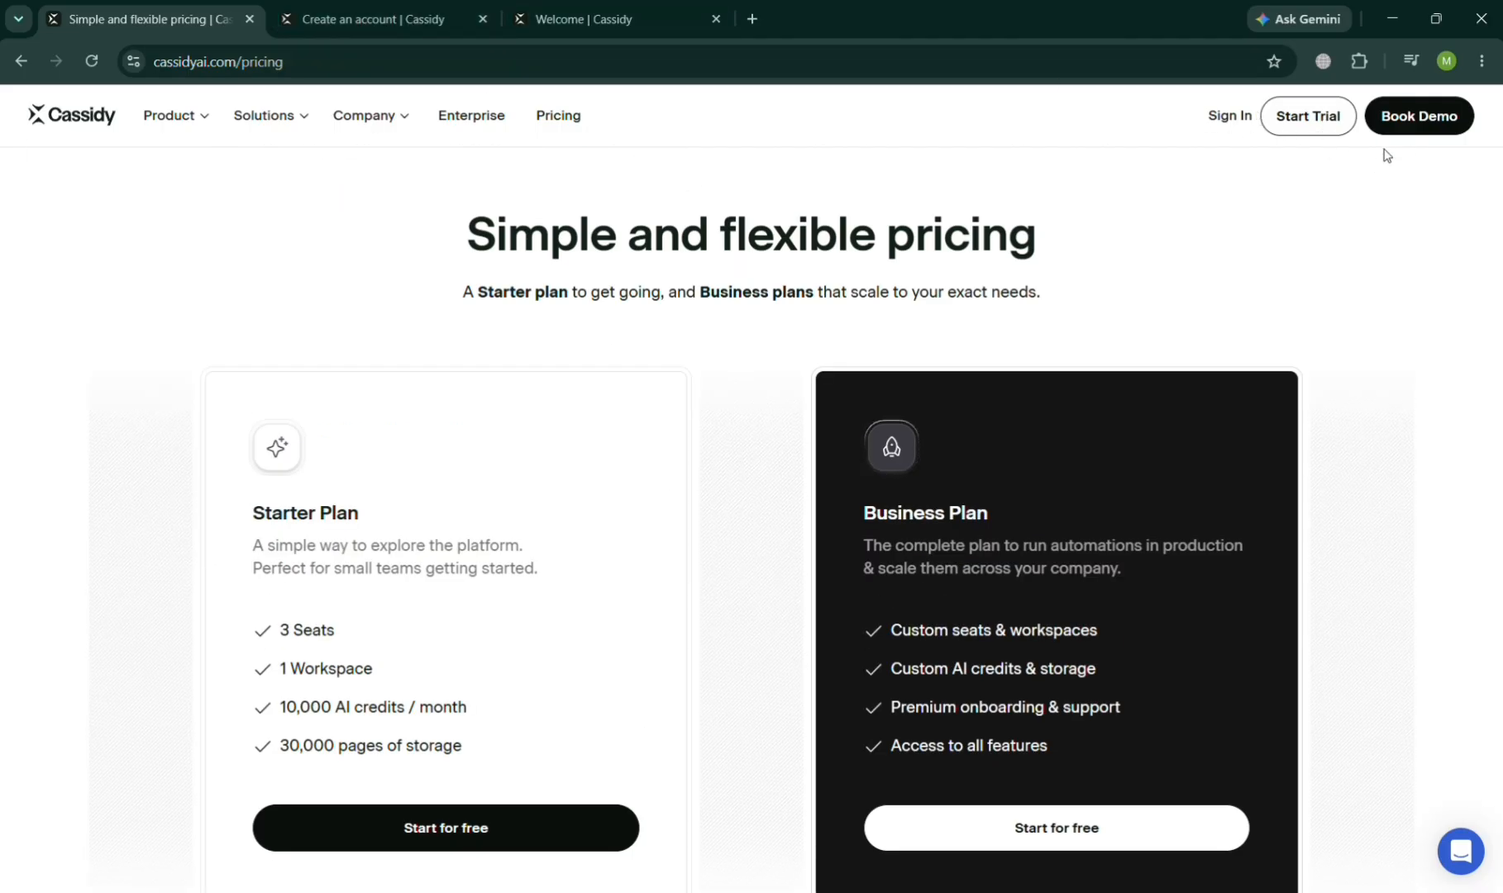
Submit the account welcome form with the first and last name, organization Brandy, and YouTube as the referral source
click(373, 5)
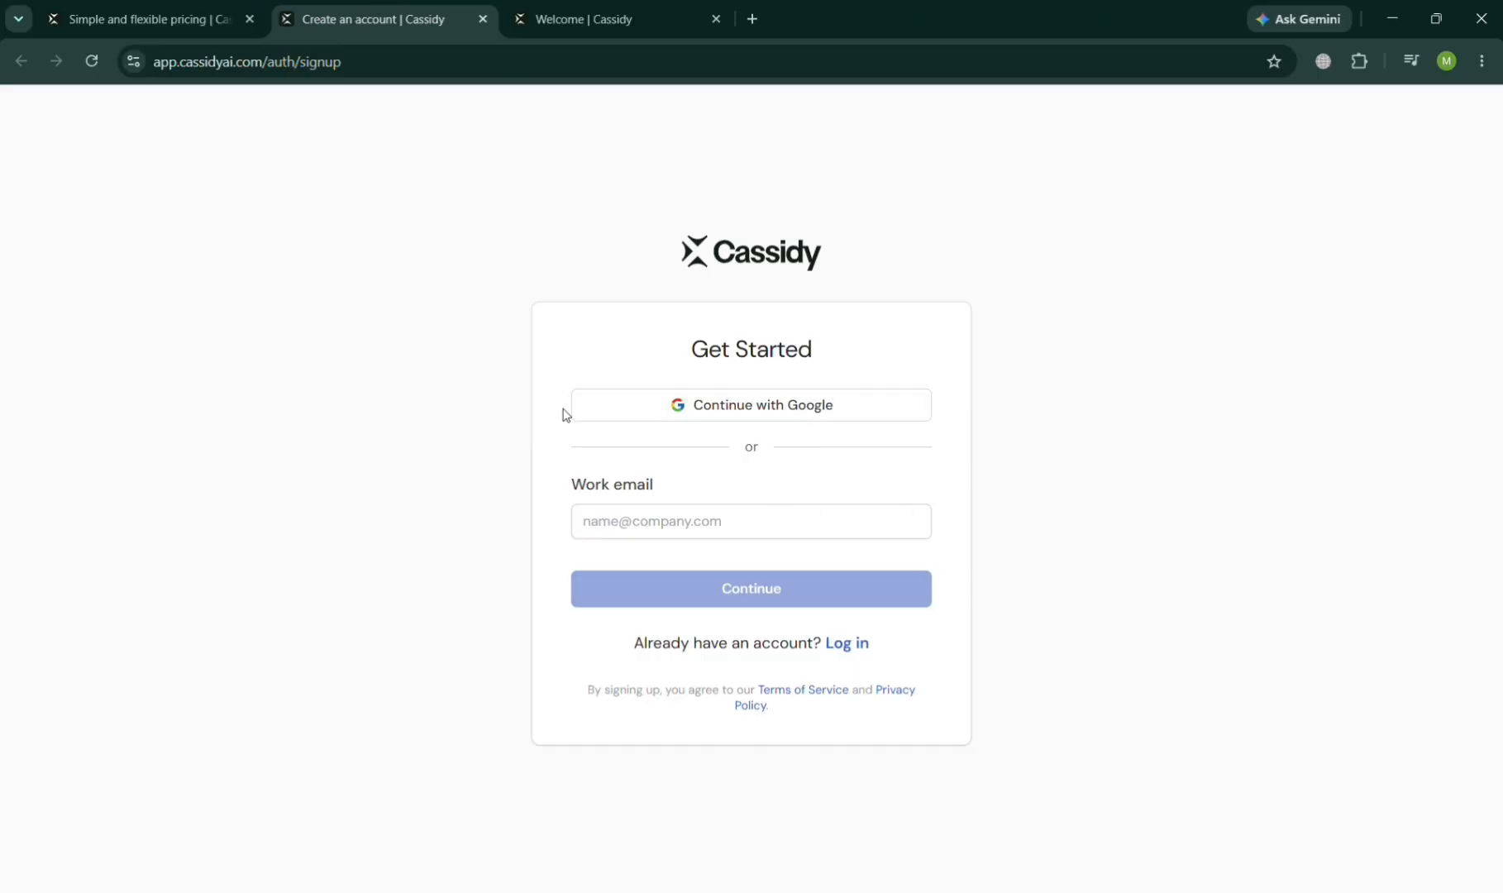
click(523, 14)
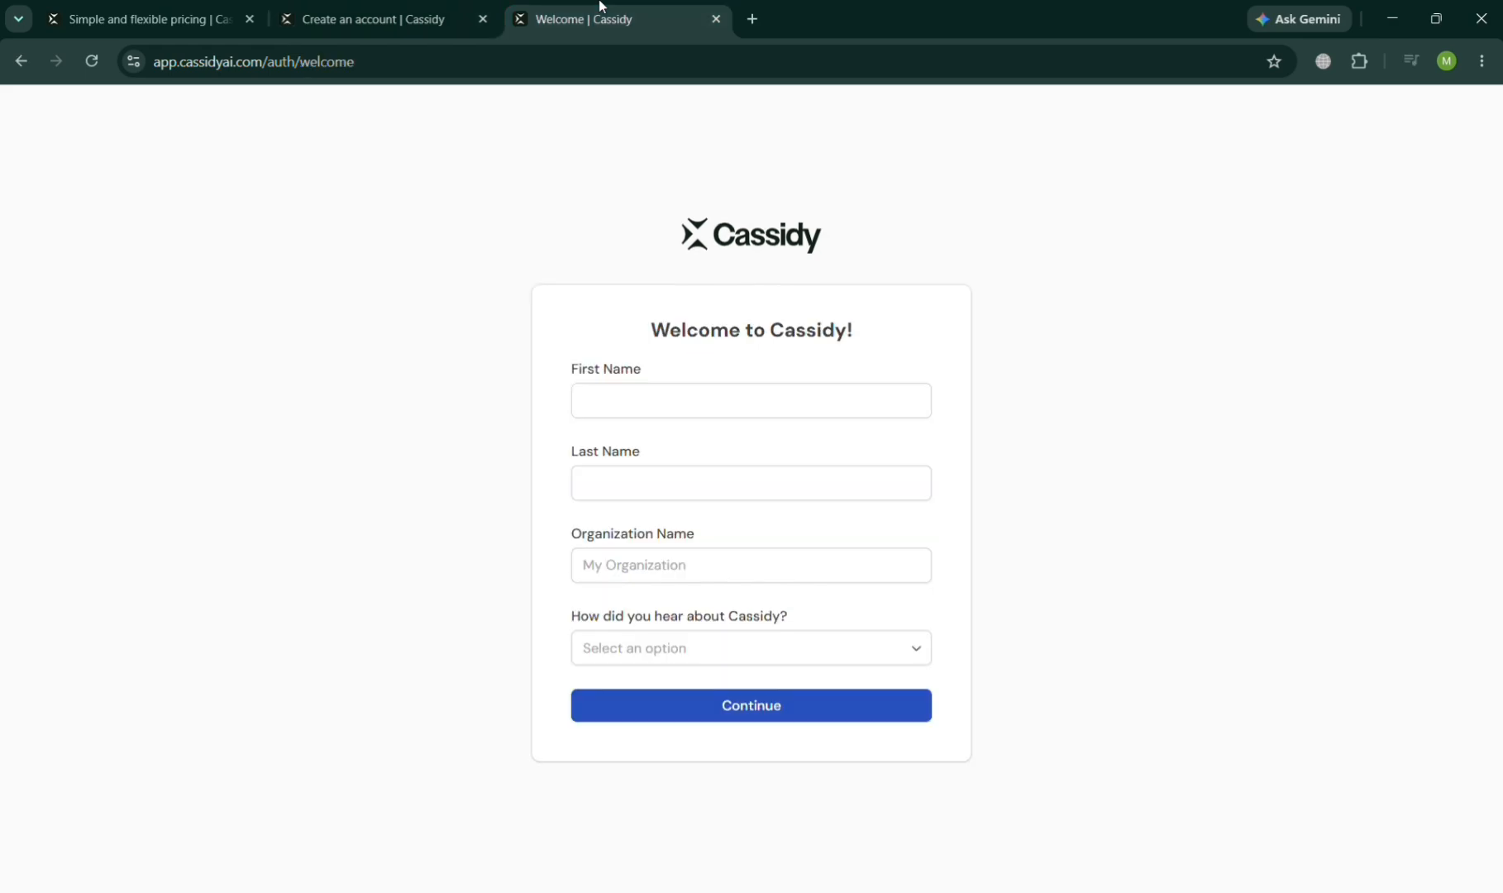
click(731, 395)
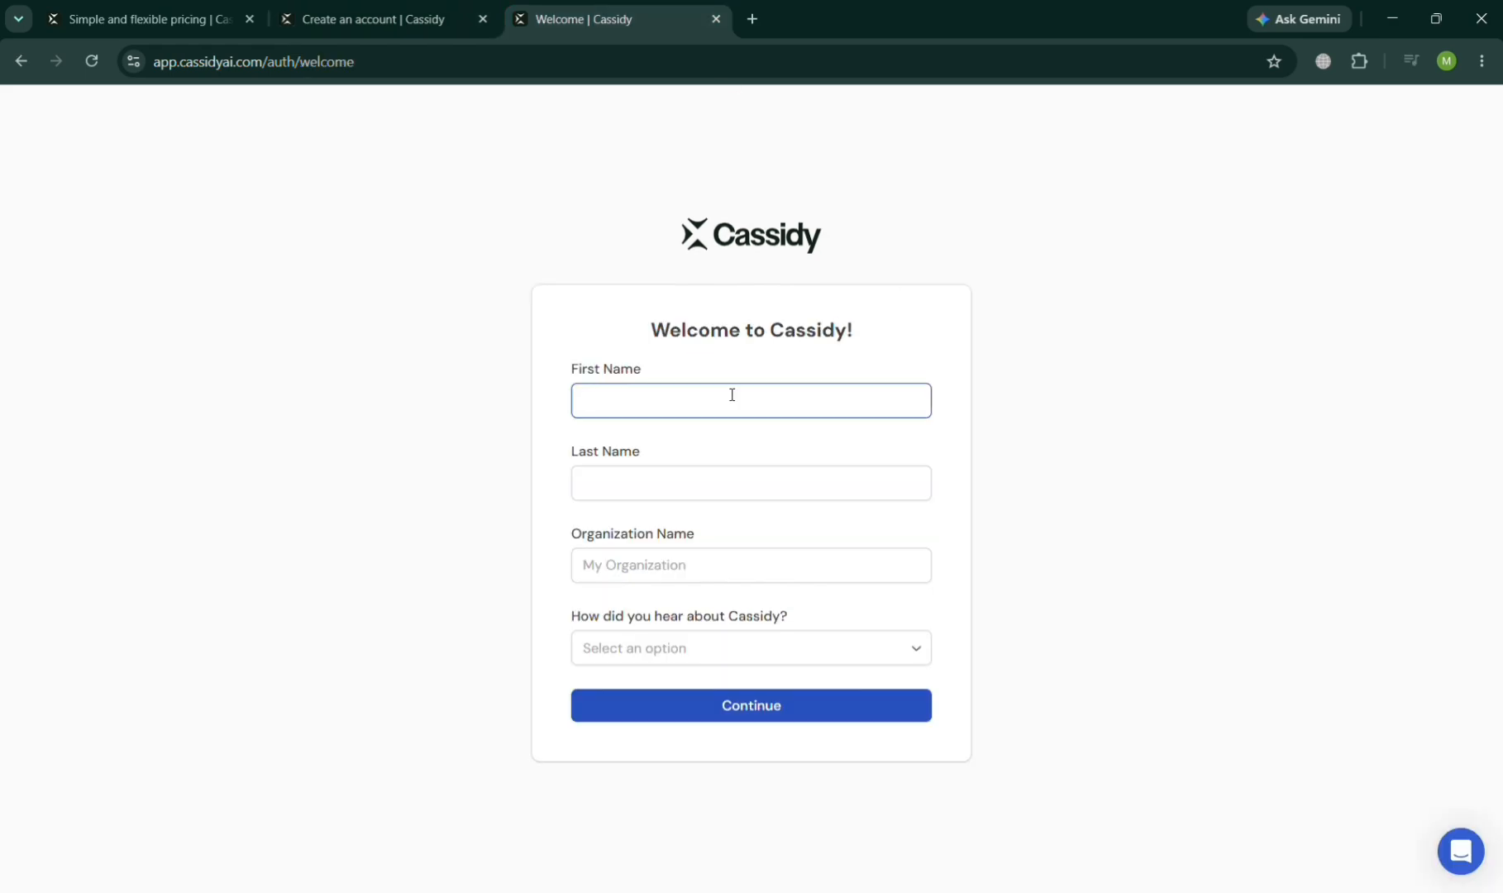
click(740, 448)
click(742, 580)
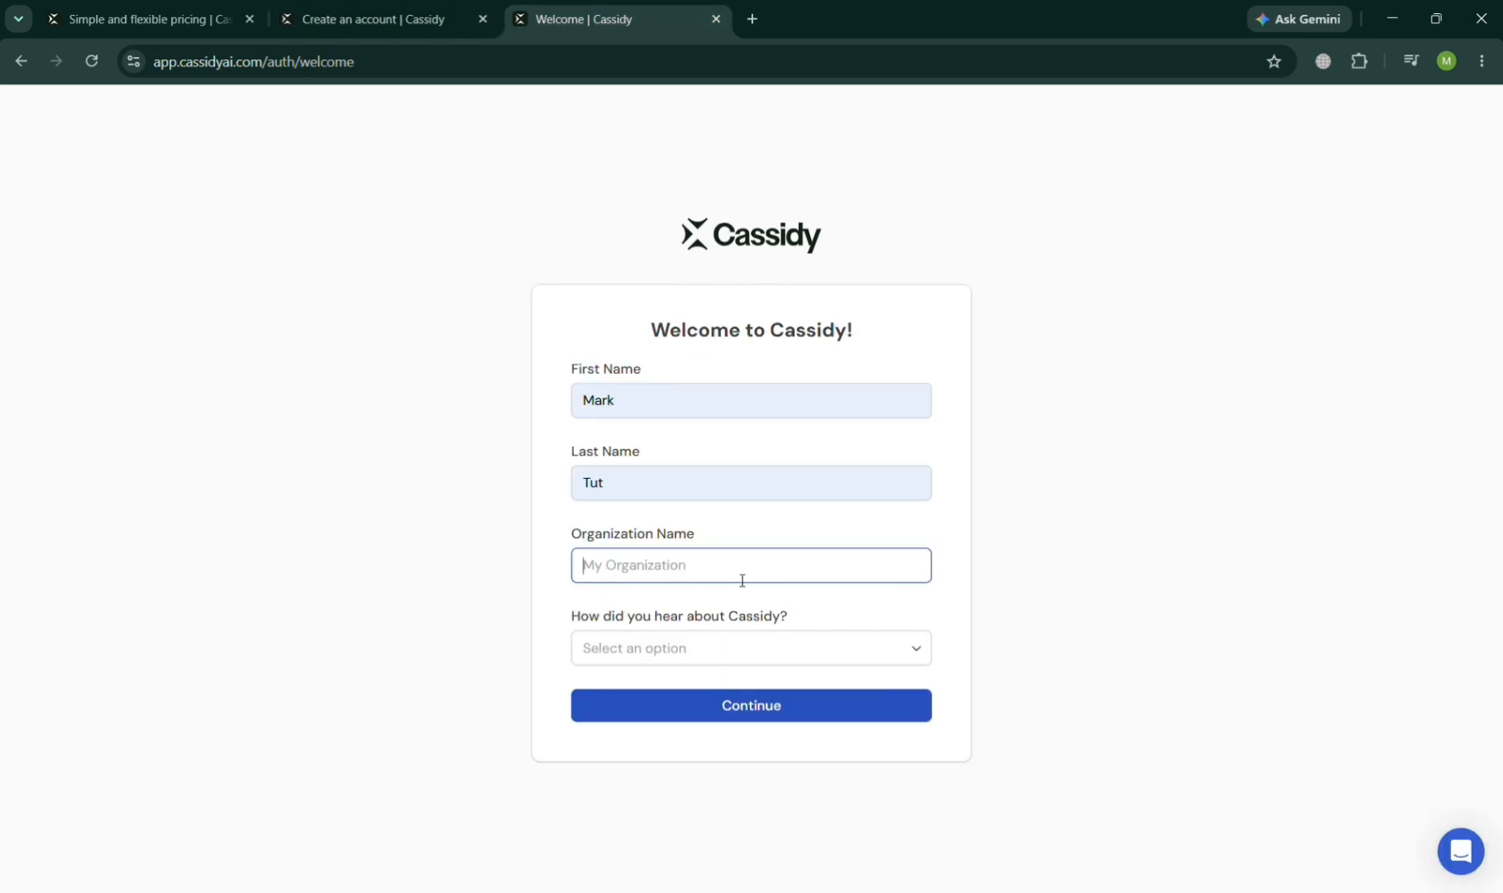
text(Brandy)
click(889, 647)
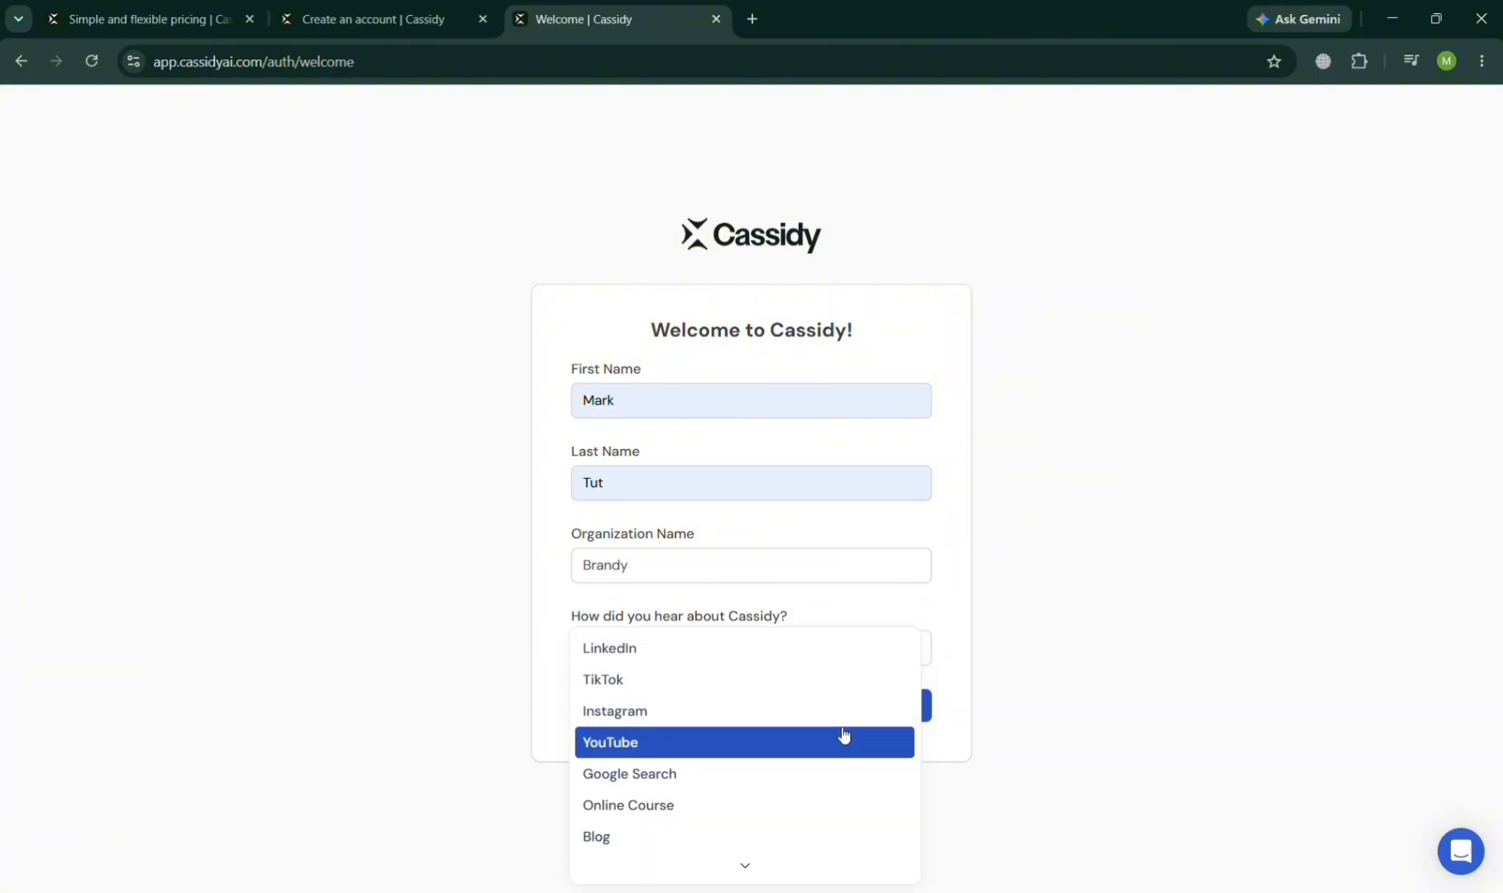
click(843, 740)
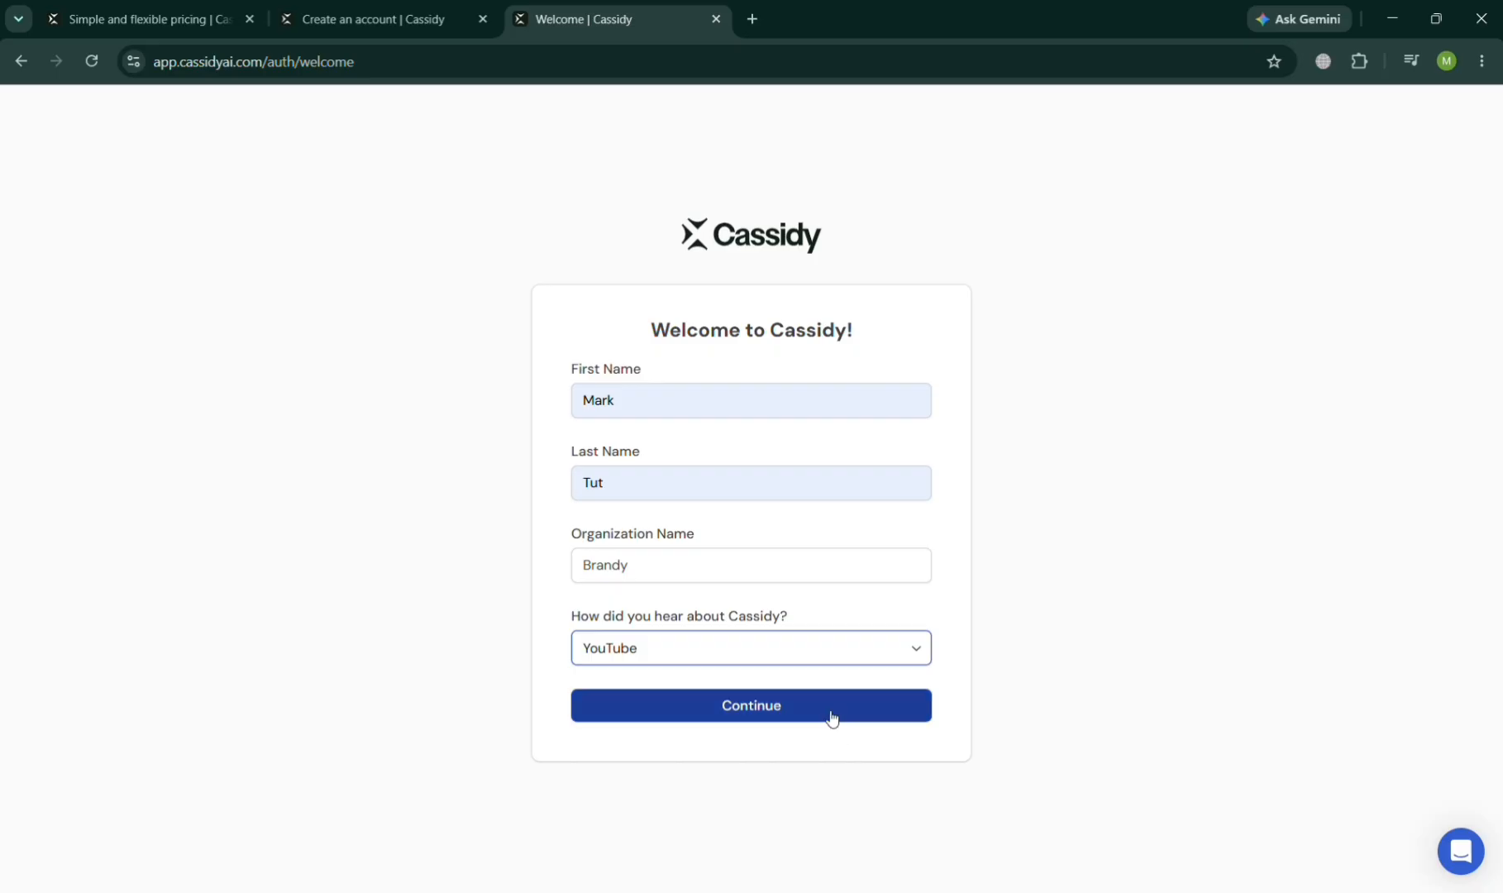
click(830, 712)
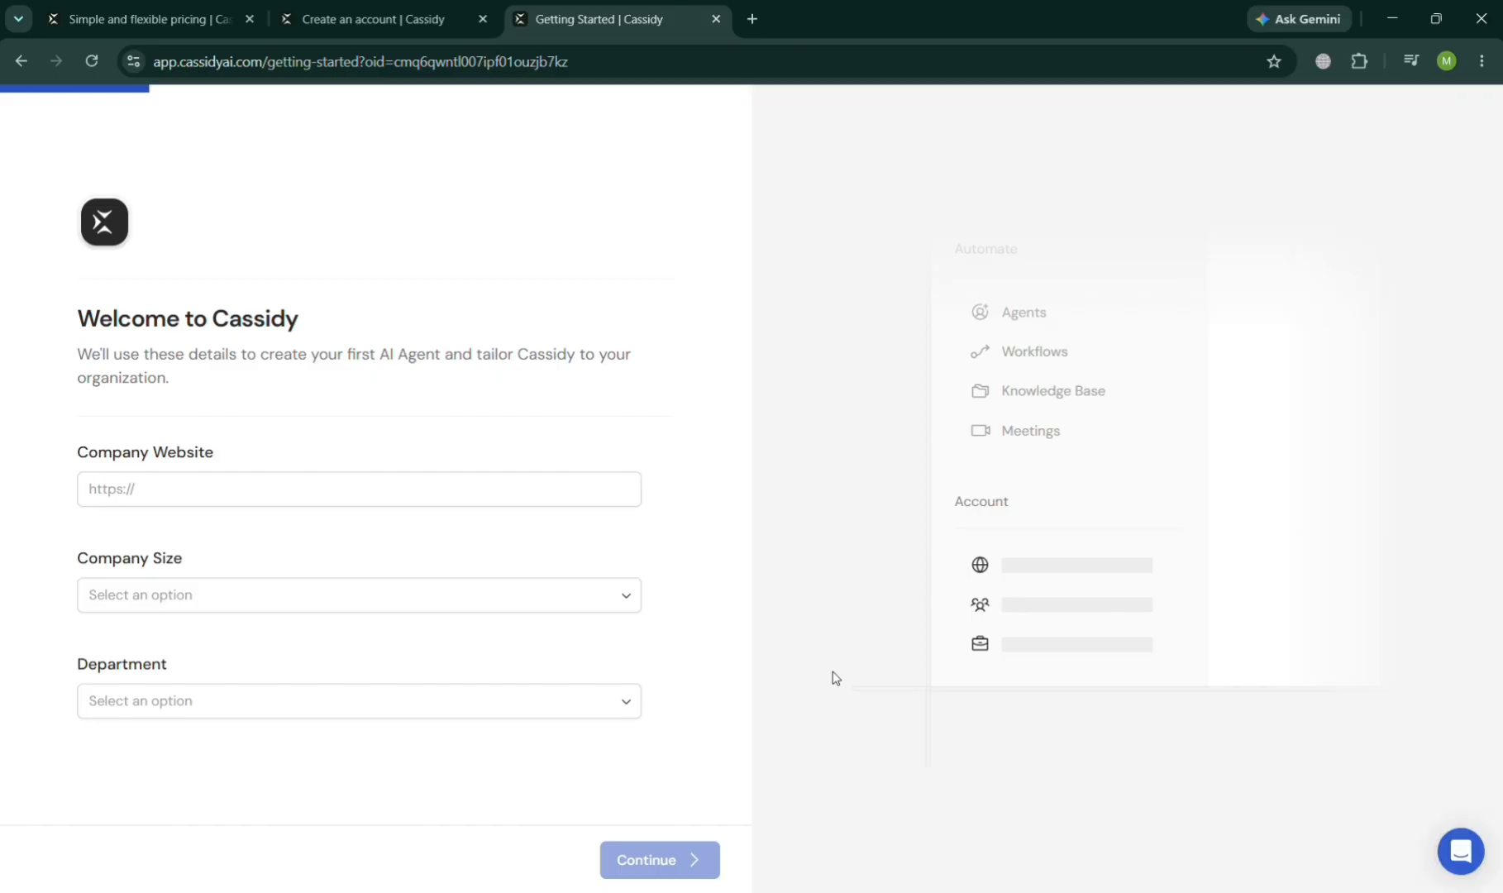
click(274, 496)
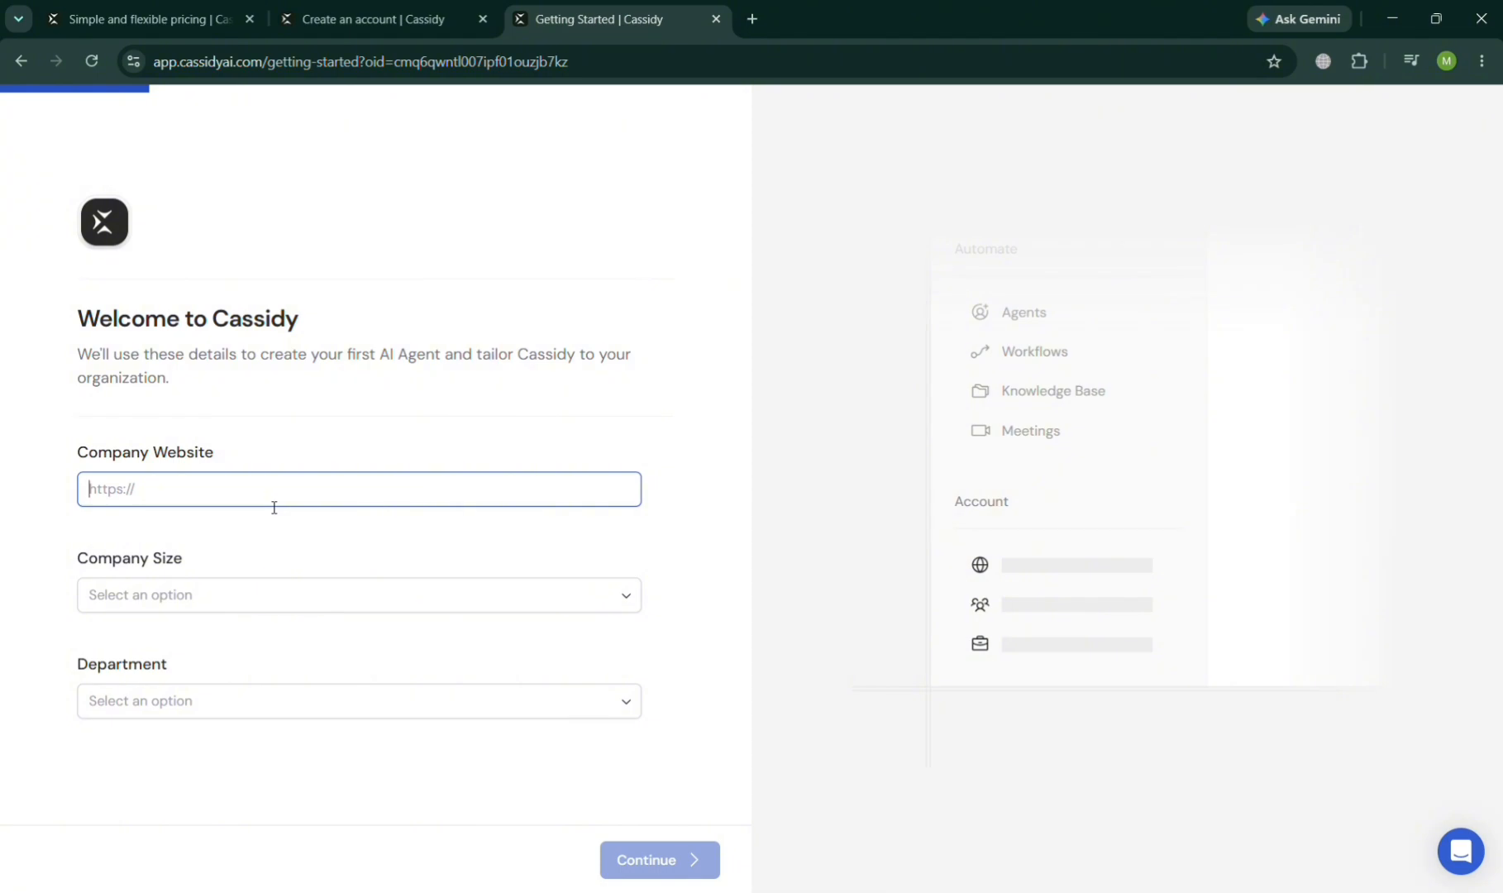
text(https://https//:youtube.com)
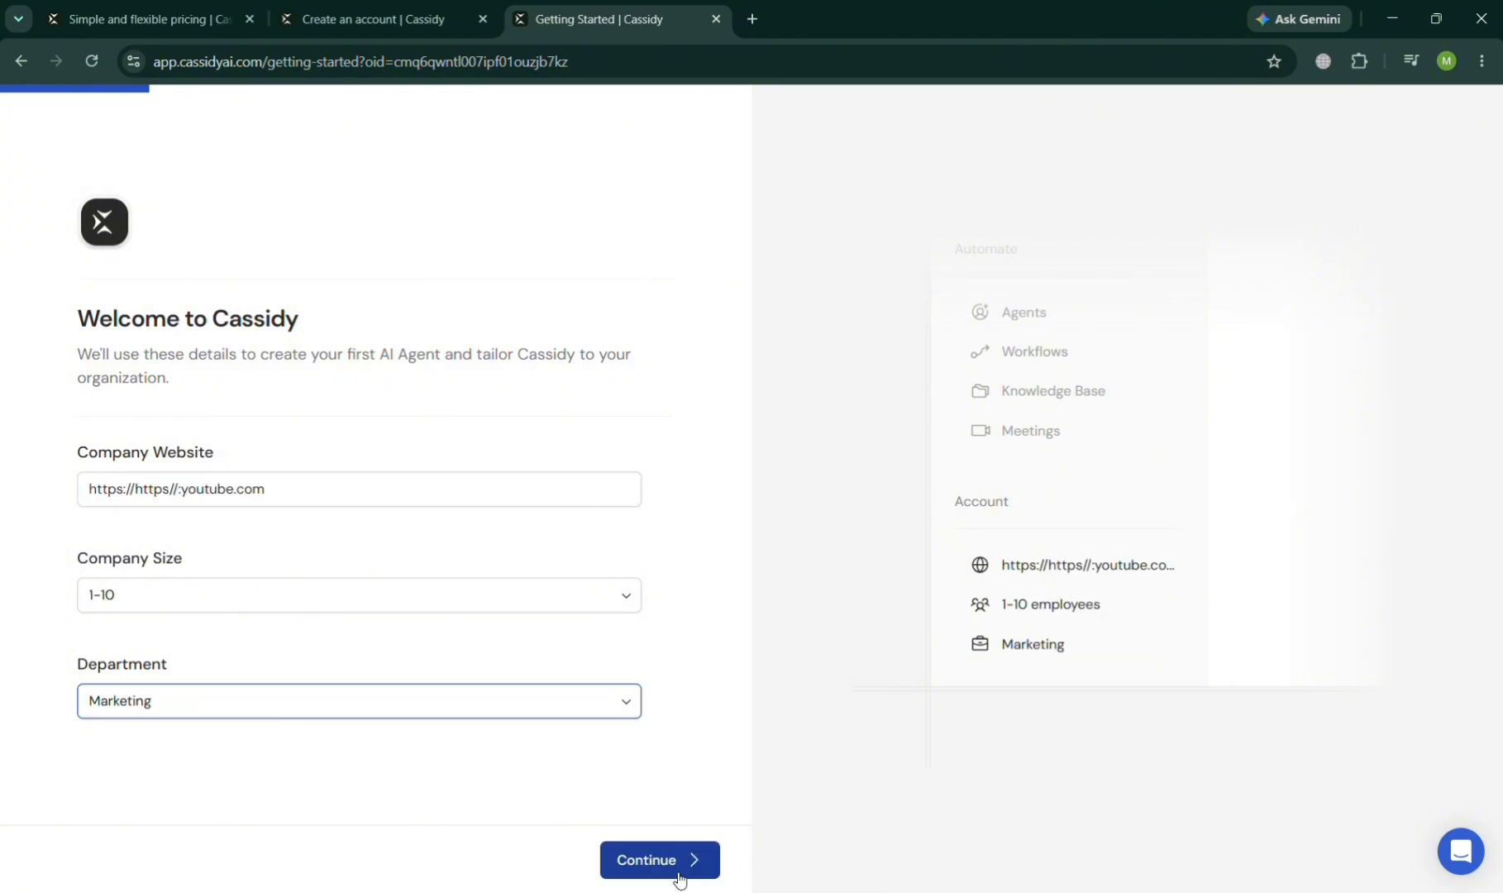
click(678, 868)
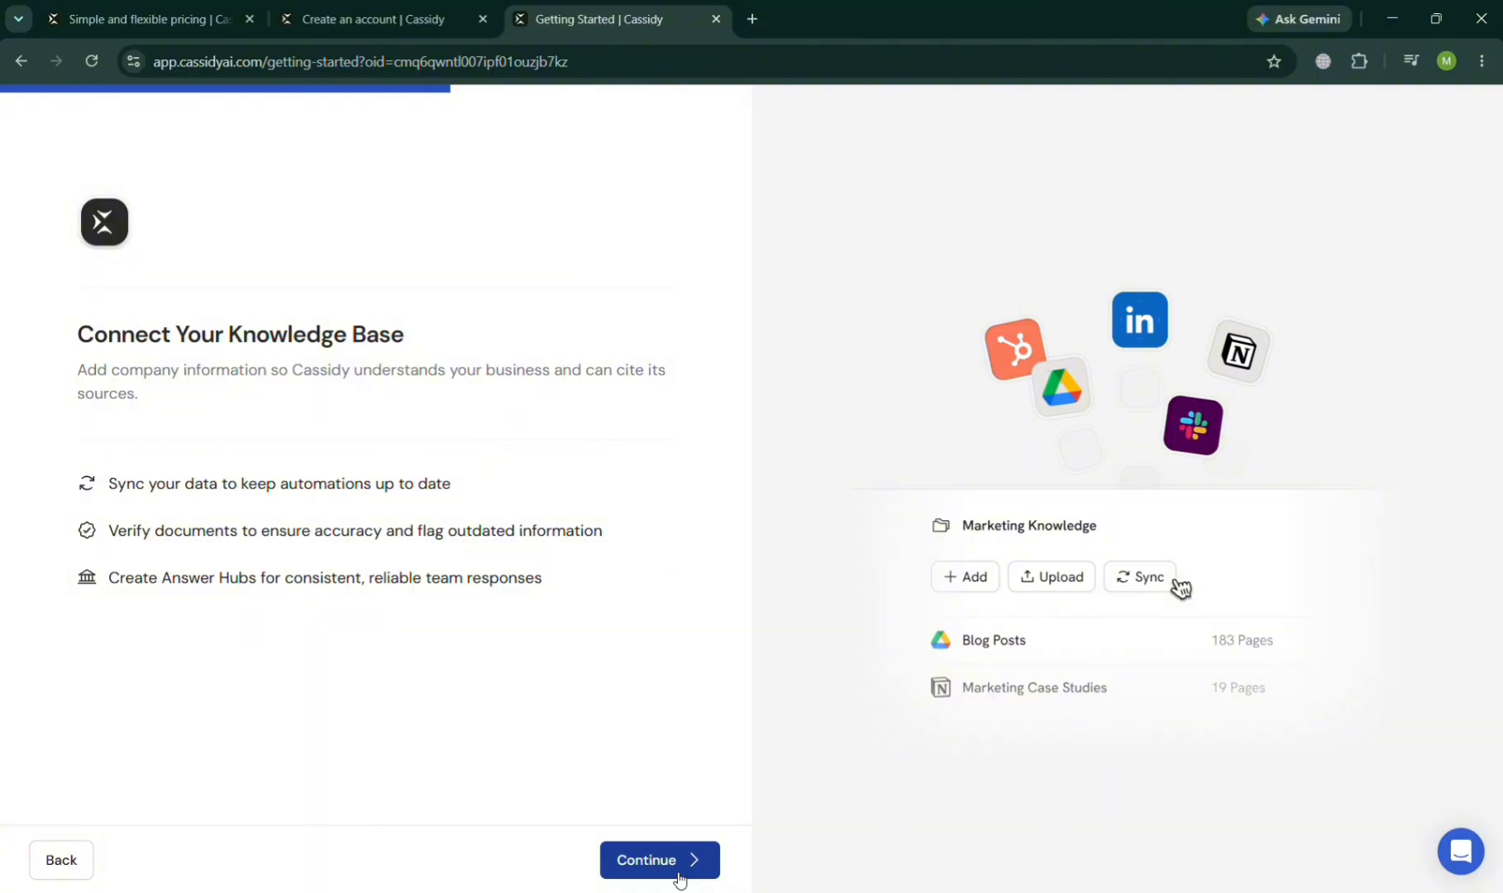
Advance through the onboarding introductions to the Knowledge Base, AI-powered workflows and meetings
click(695, 866)
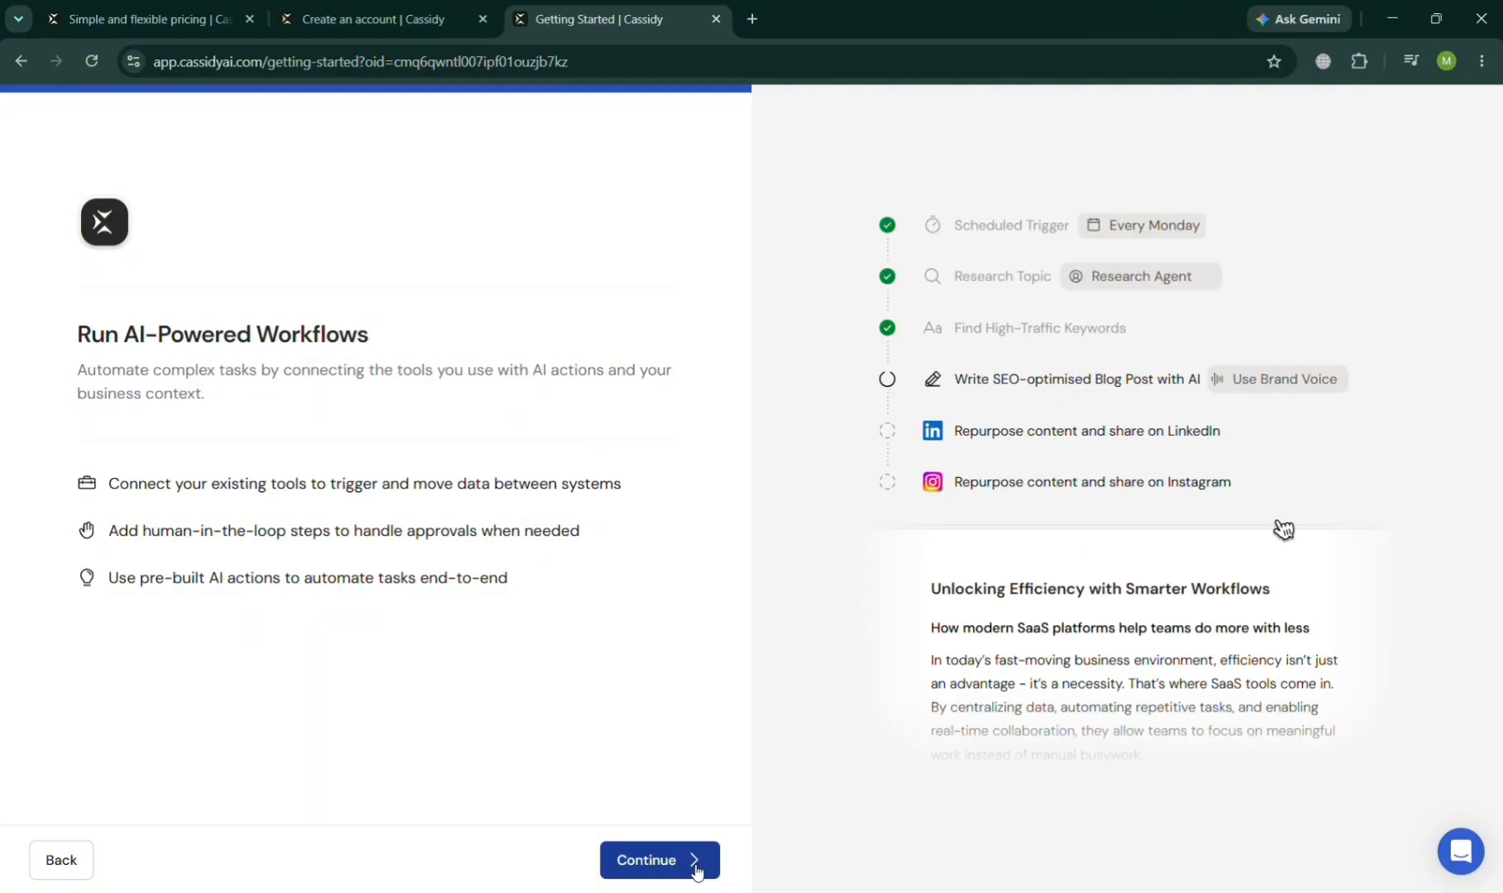
click(696, 866)
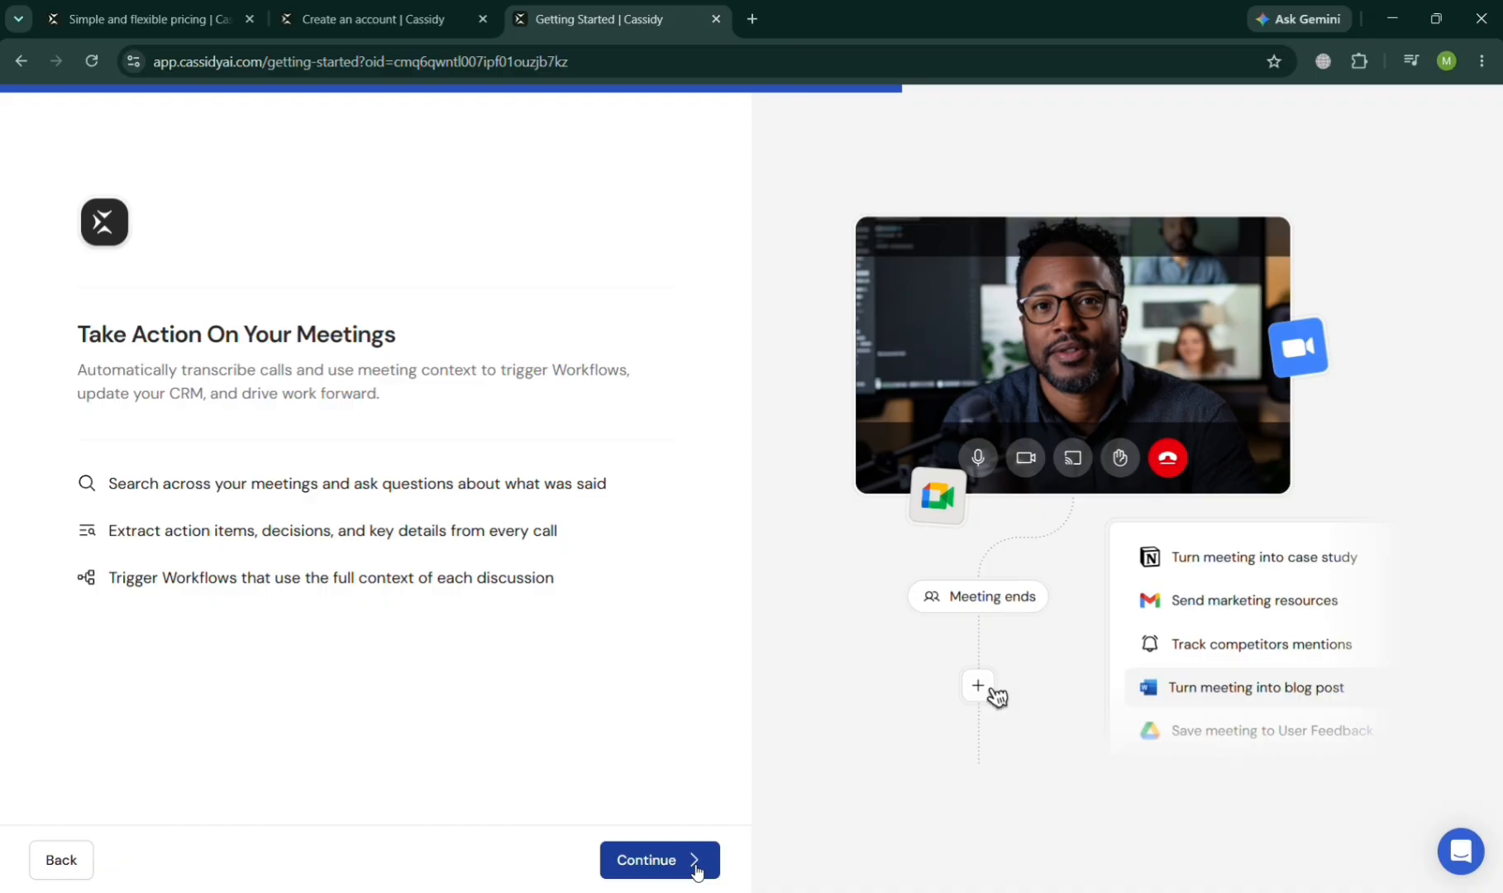
click(695, 865)
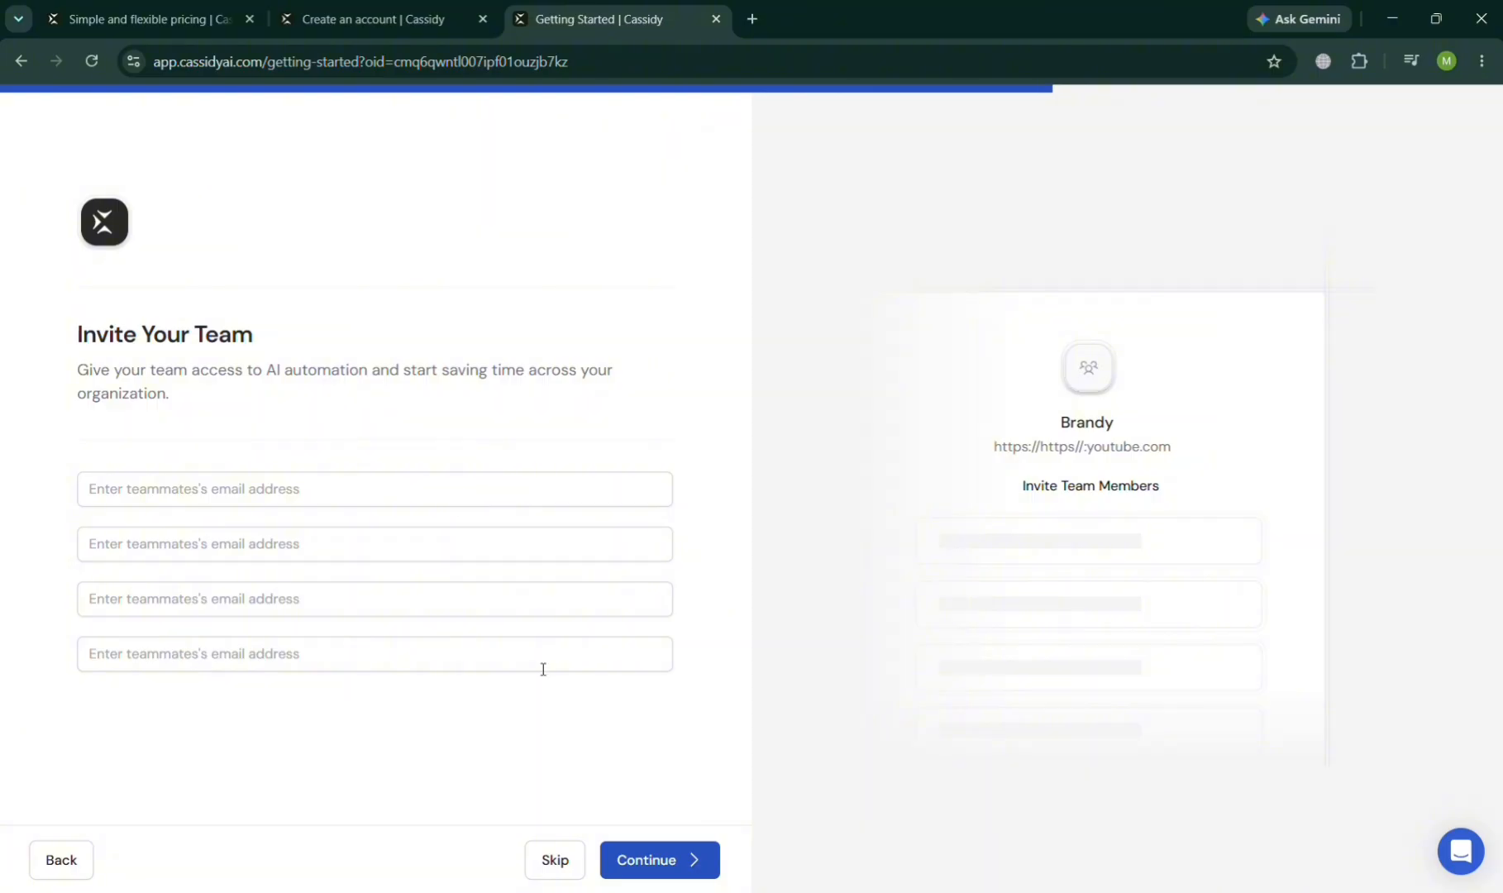
Skip the team invitations and the first AI agent's company description and file upload
click(554, 868)
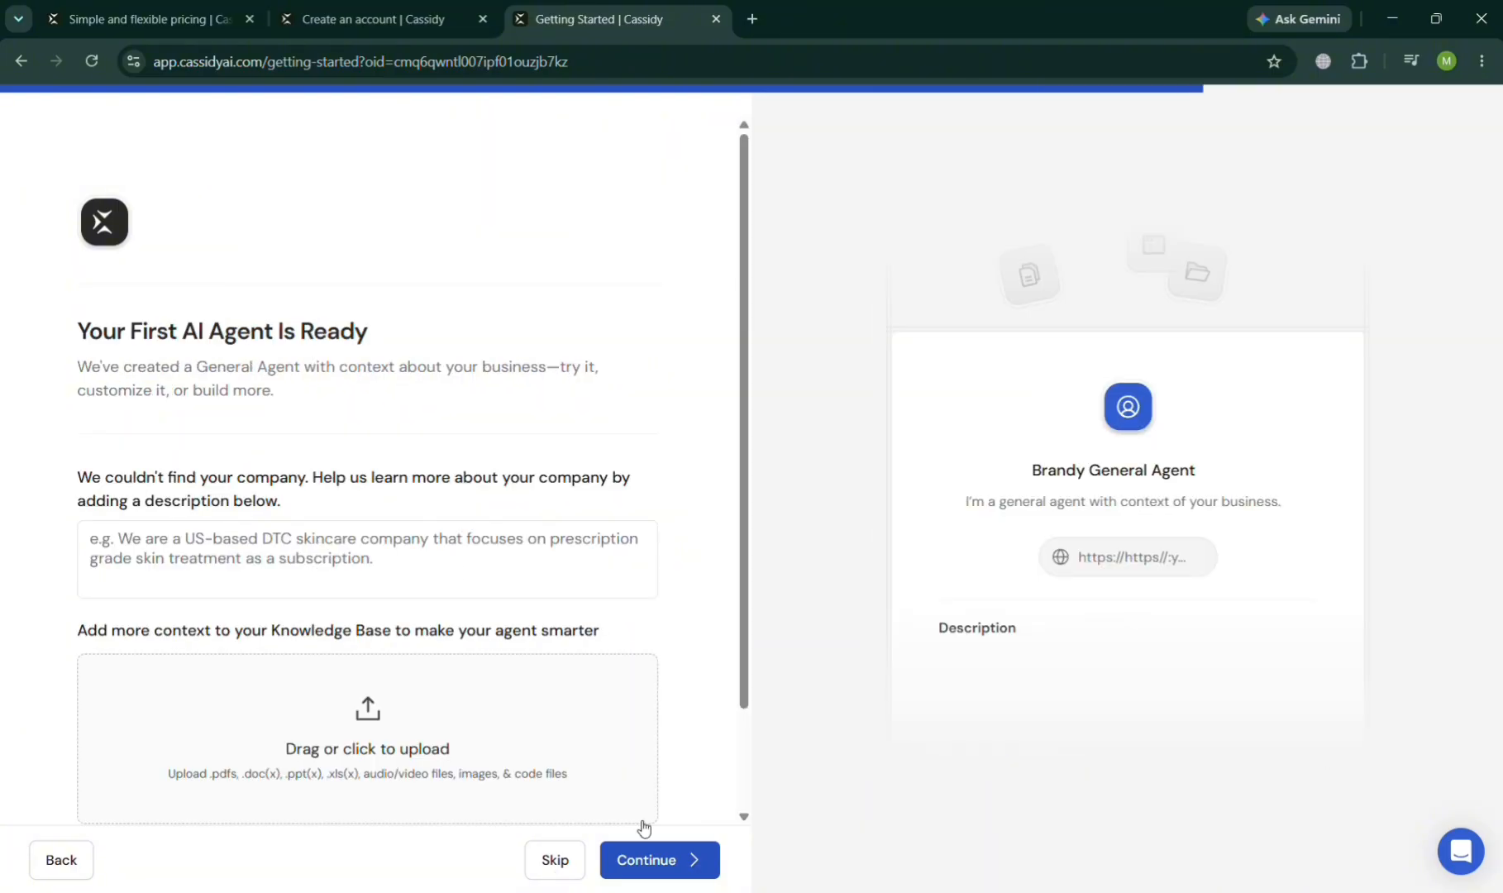
scroll(454, 560, down, 2)
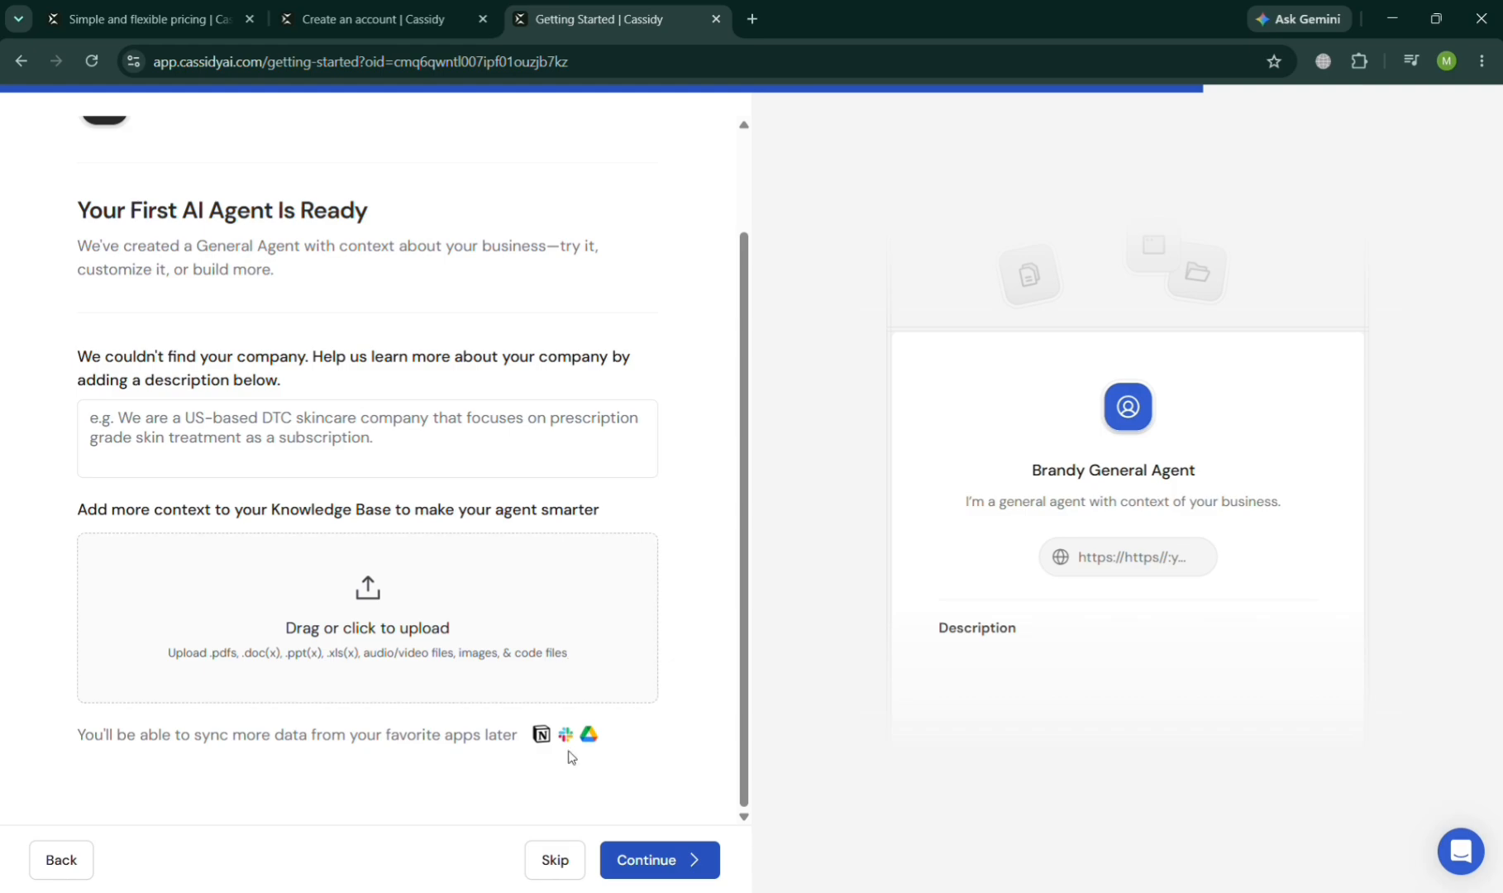
click(555, 861)
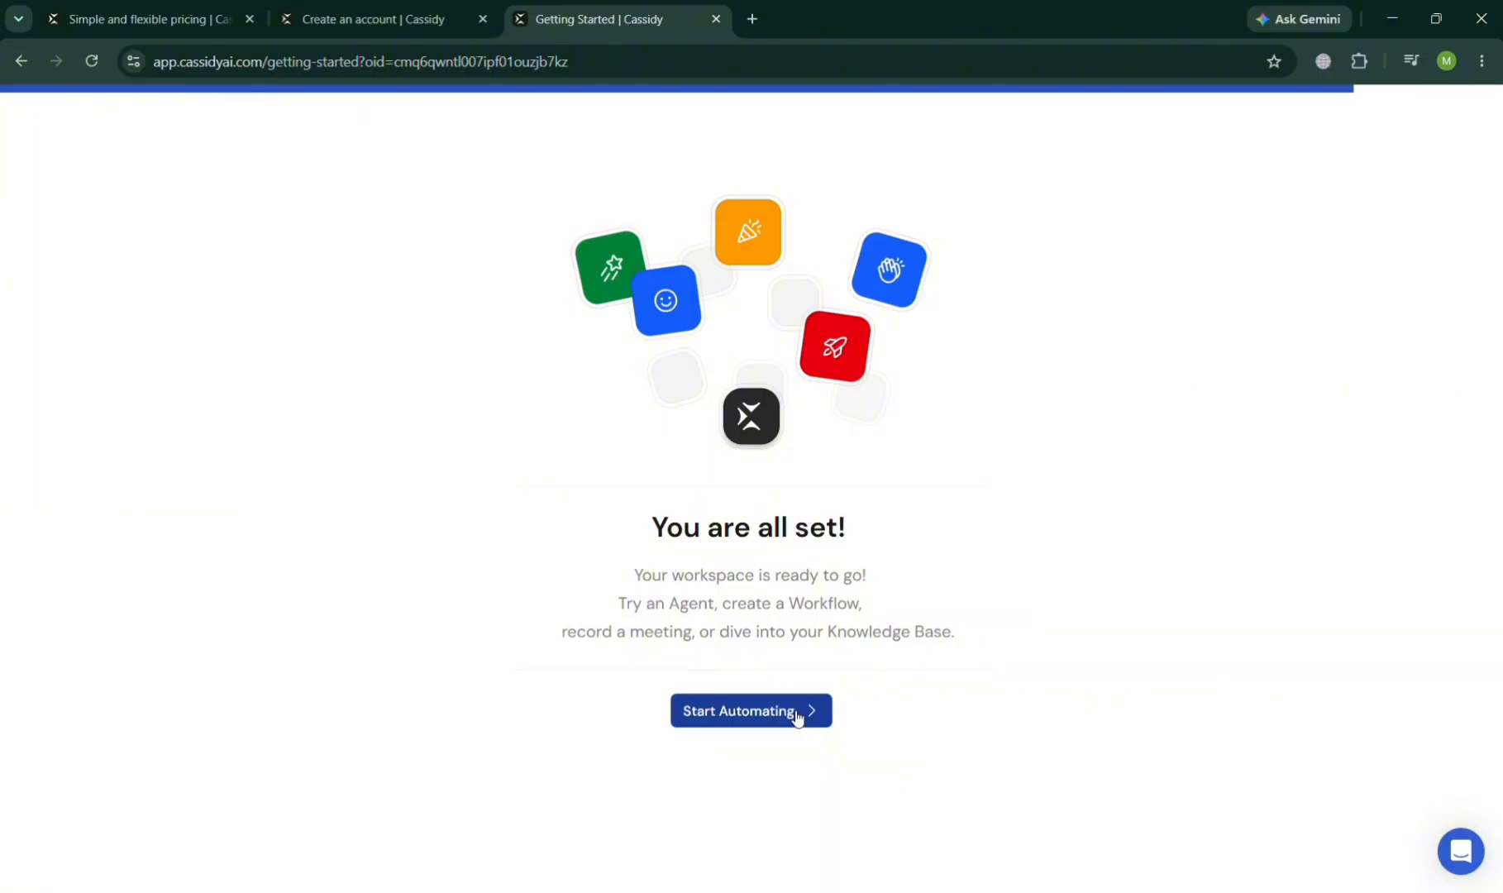
Enter the workspace from the onboarding completion page, go through the four-part product tour and dismiss its final message
click(796, 716)
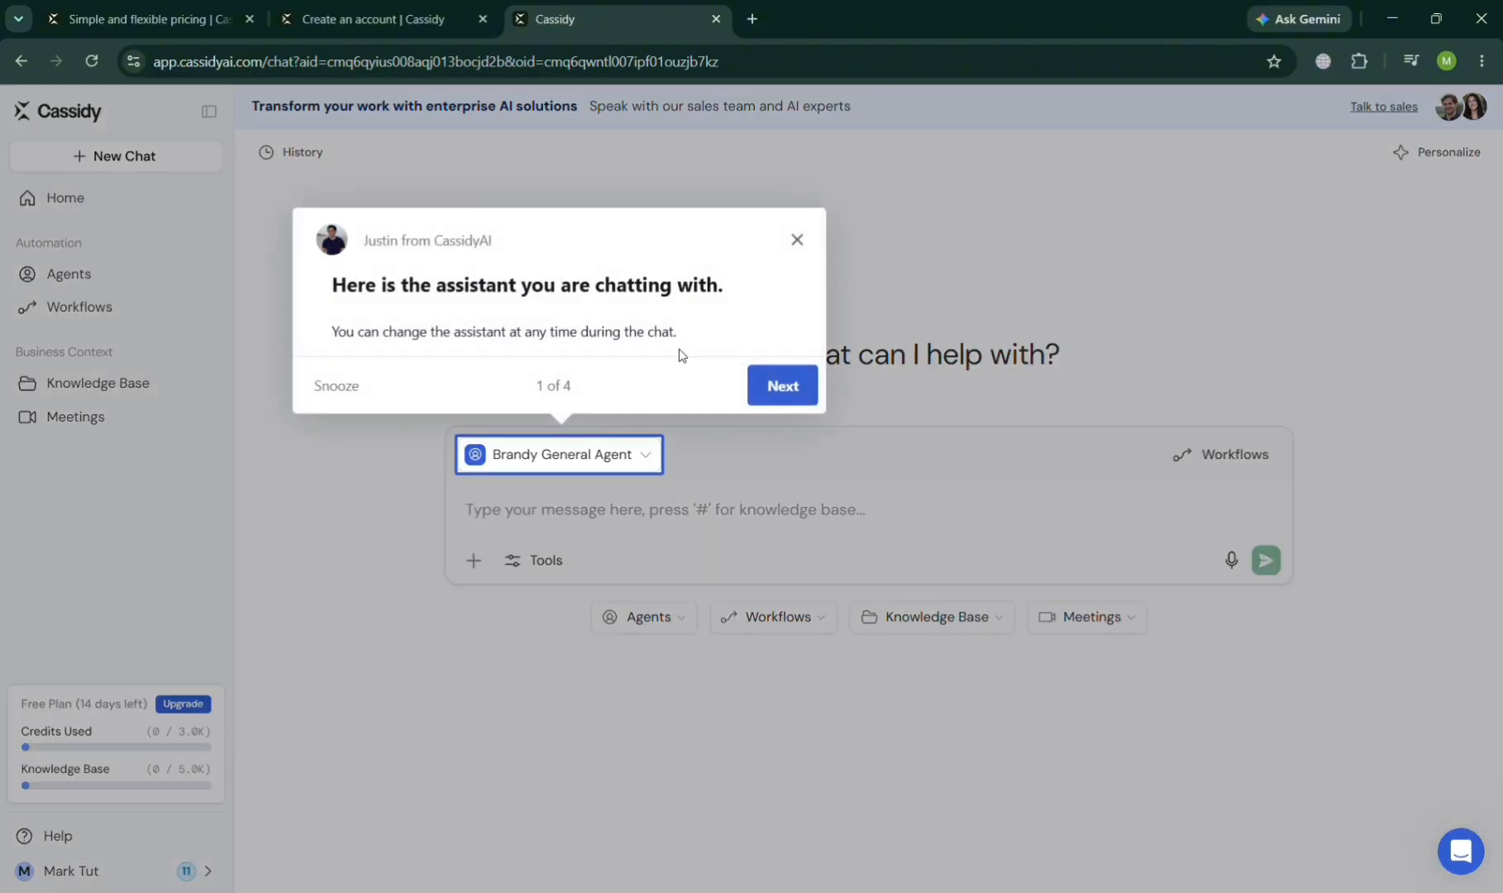
click(804, 392)
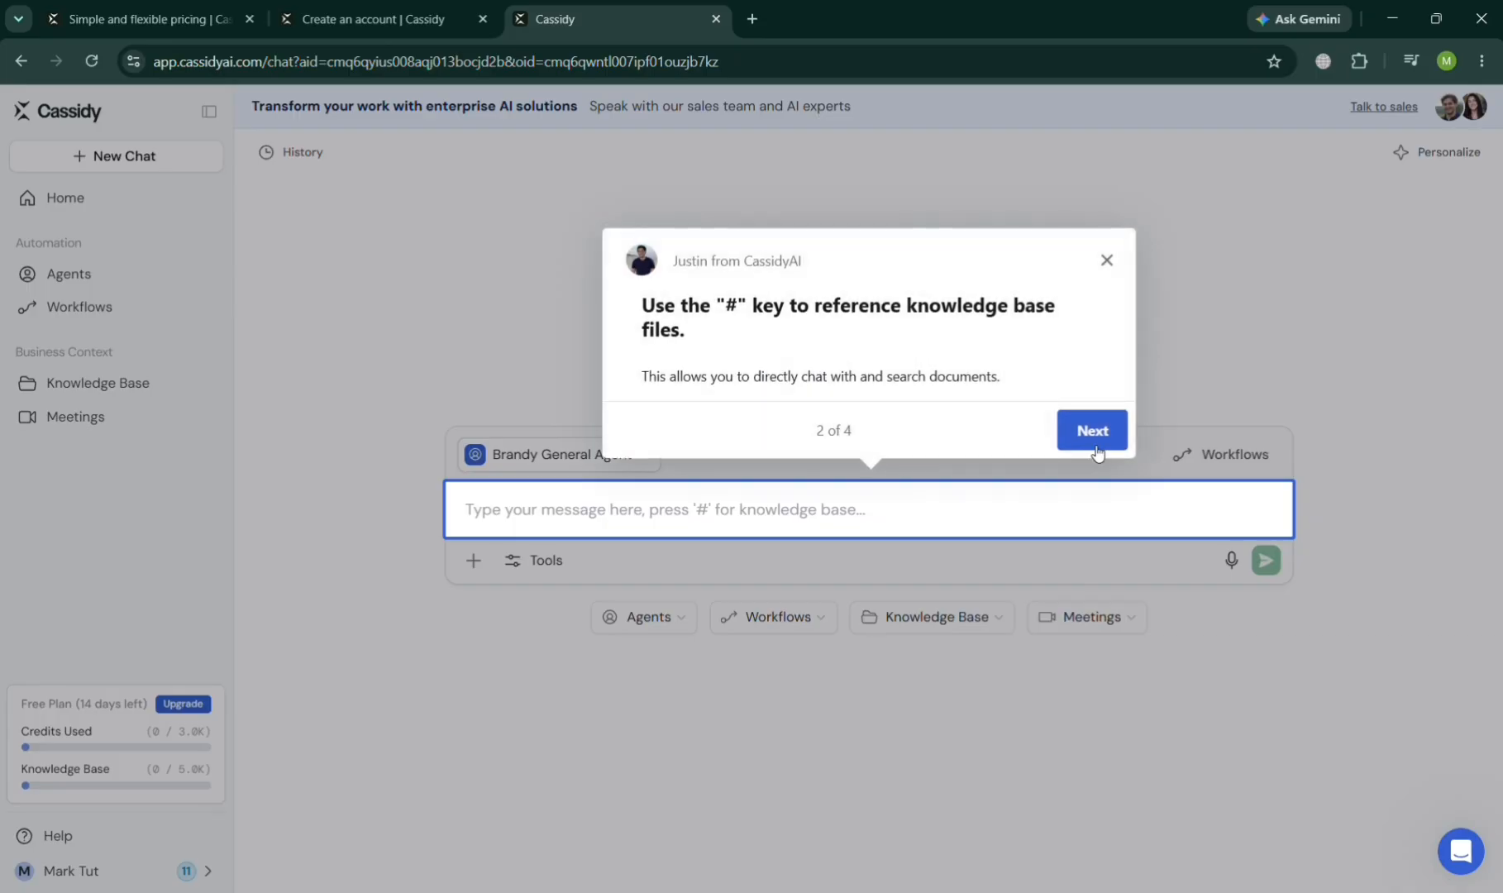
click(1112, 417)
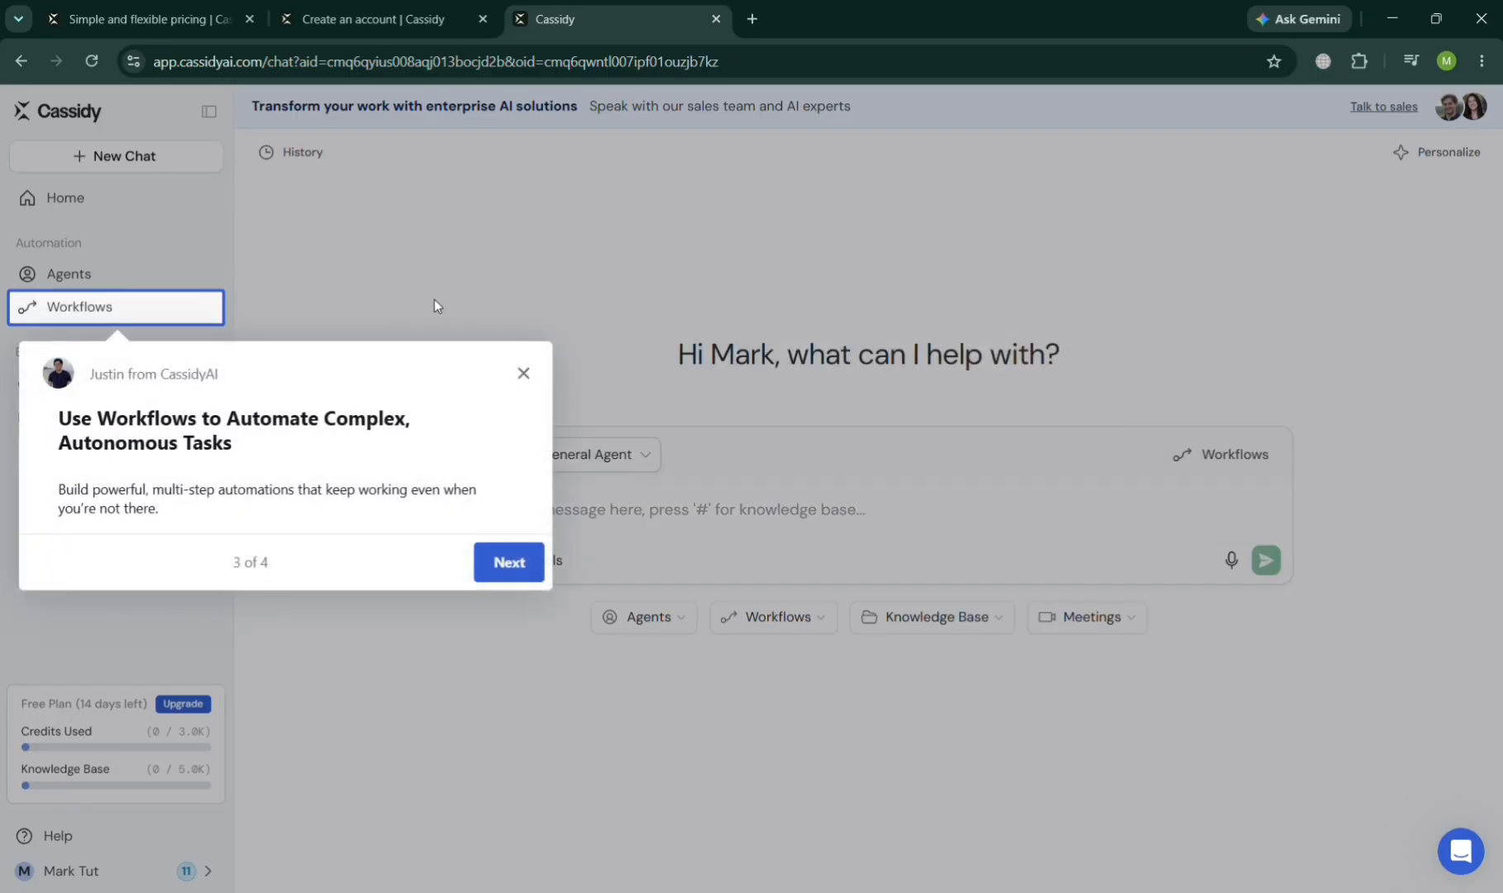
click(524, 563)
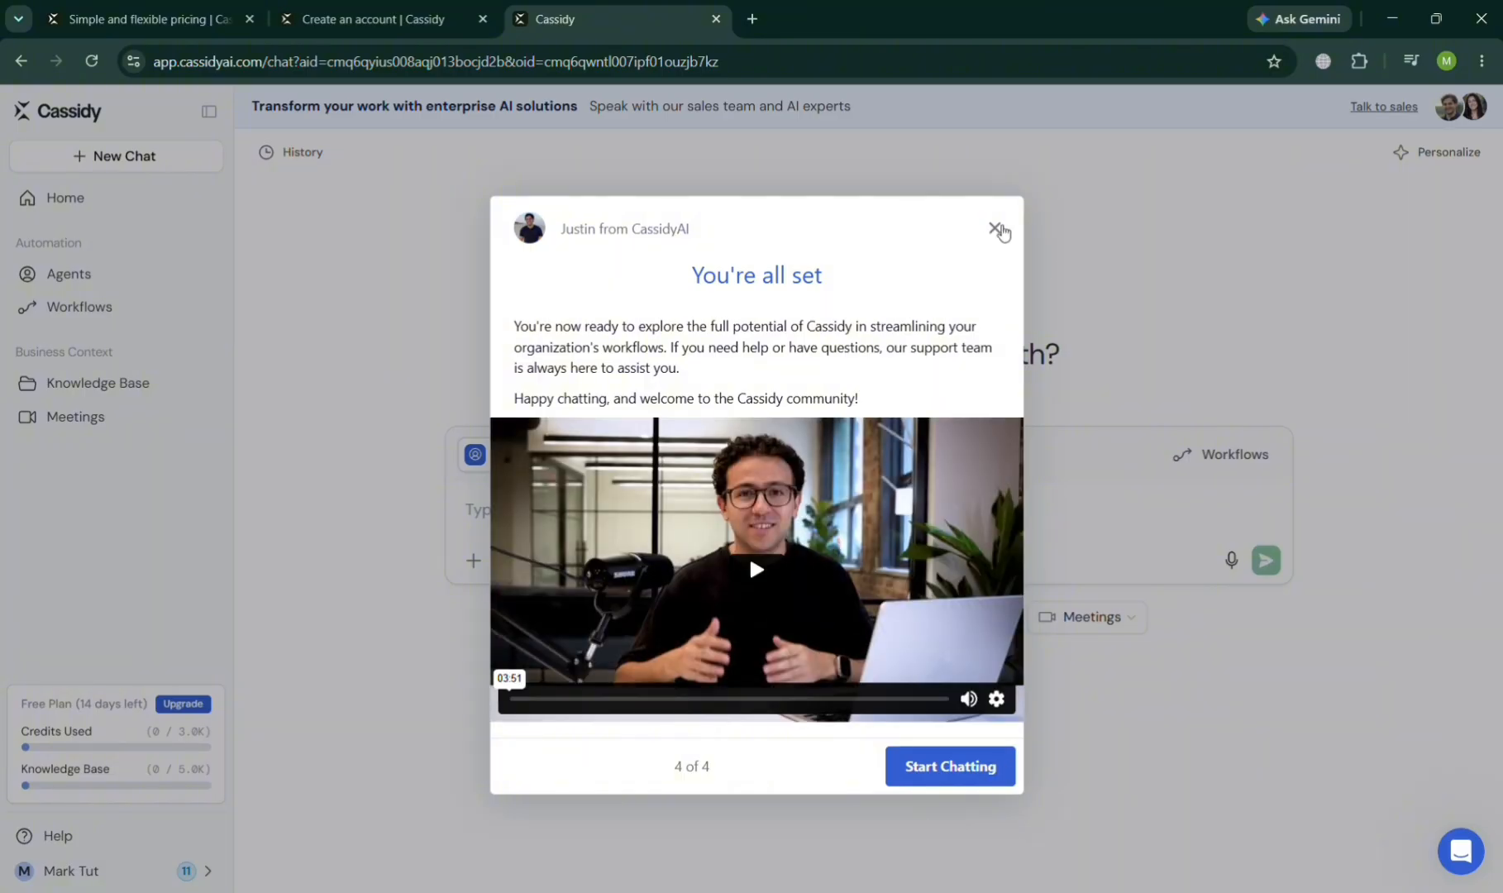
click(997, 229)
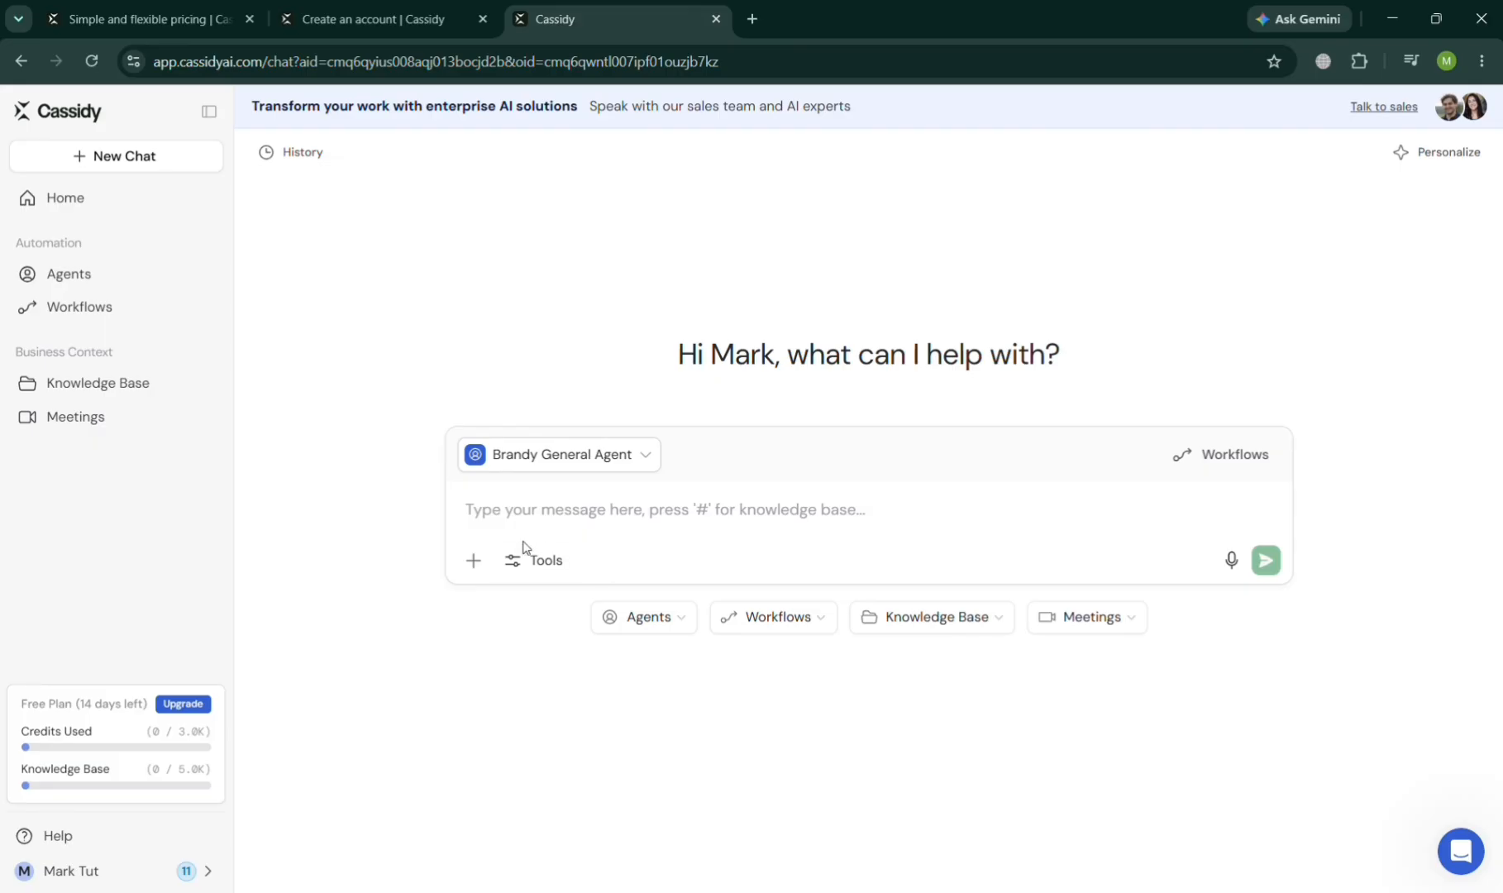
Examine the chat's attachment options, its available tools and the list of selectable agents
click(476, 559)
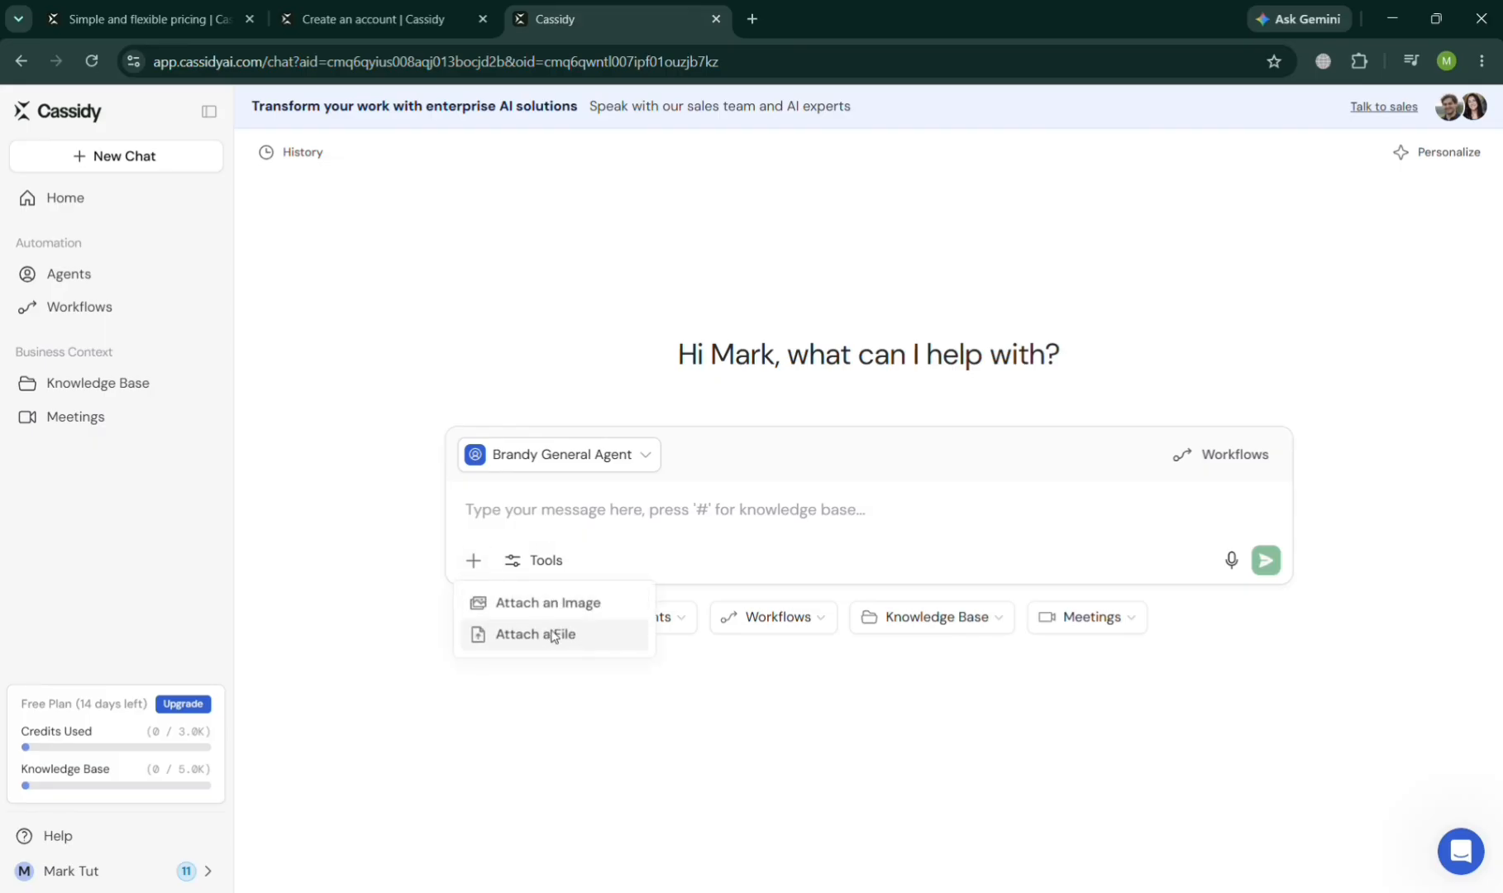
click(546, 563)
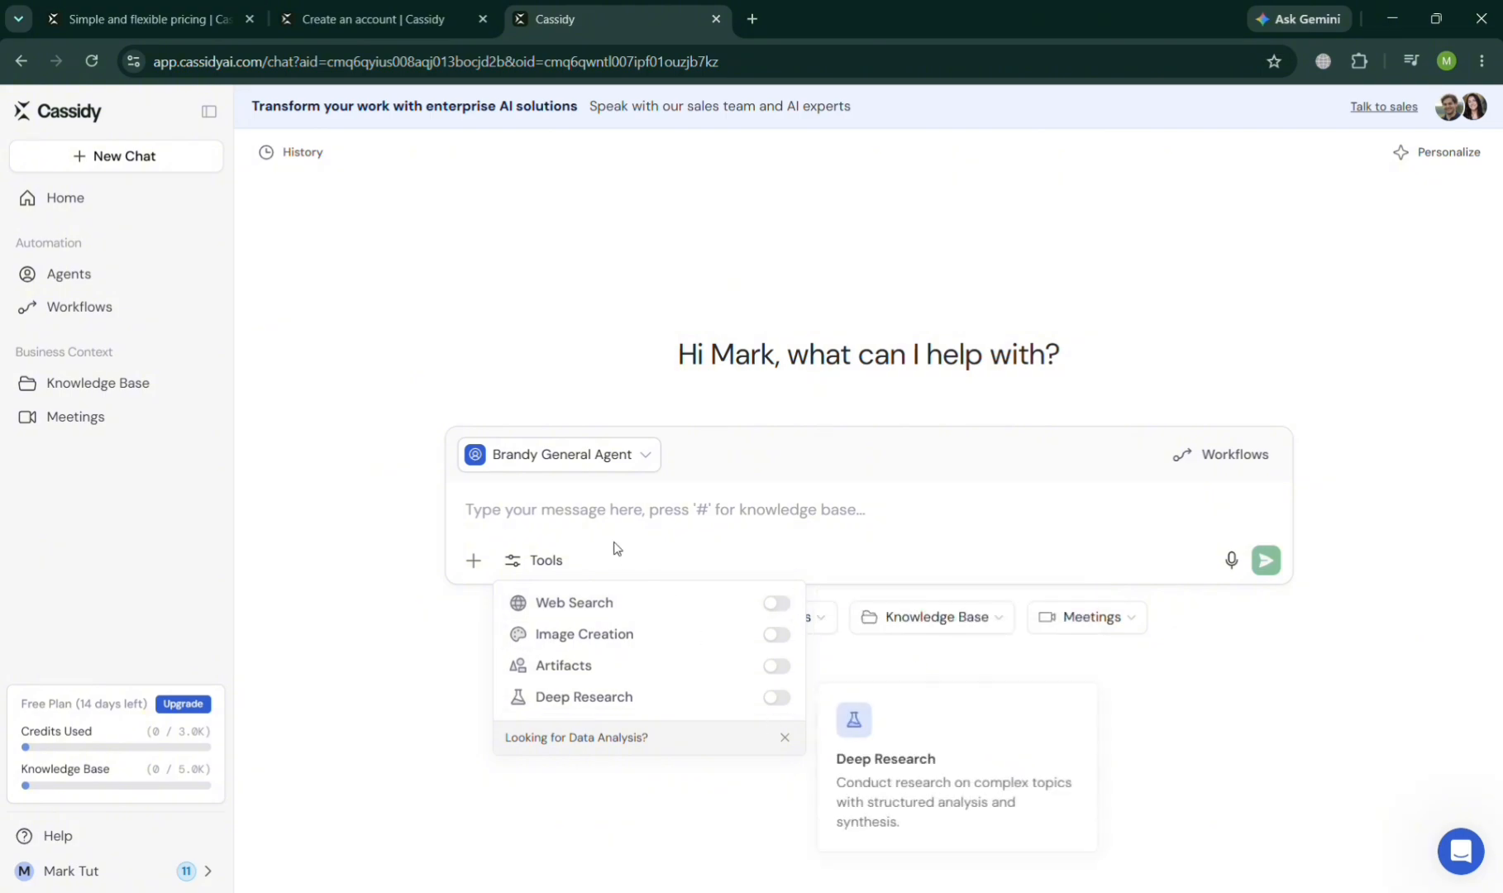
click(628, 447)
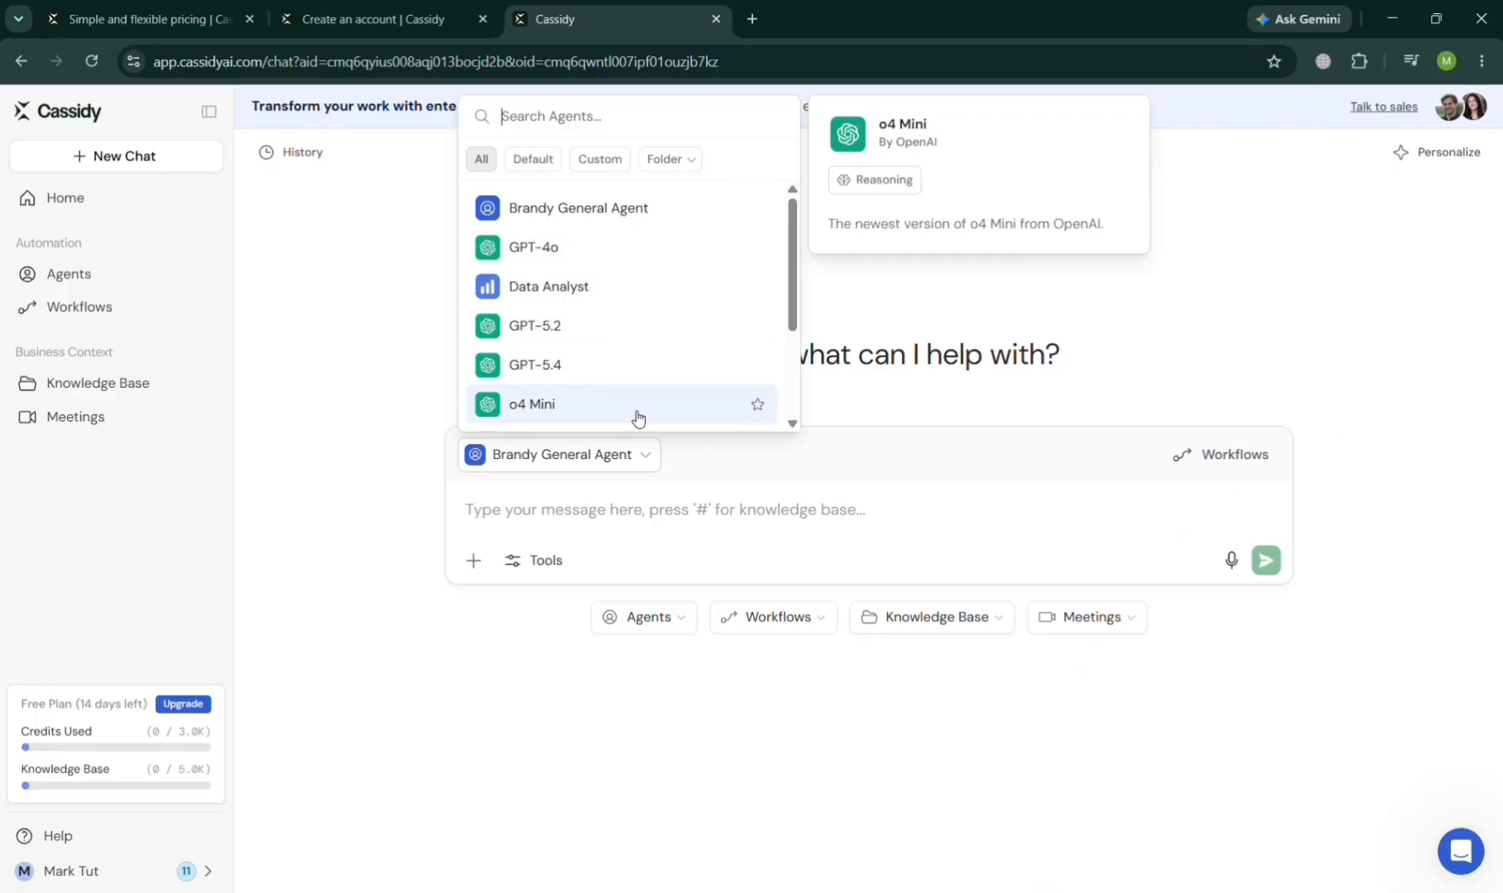
scroll(638, 418, down, 2)
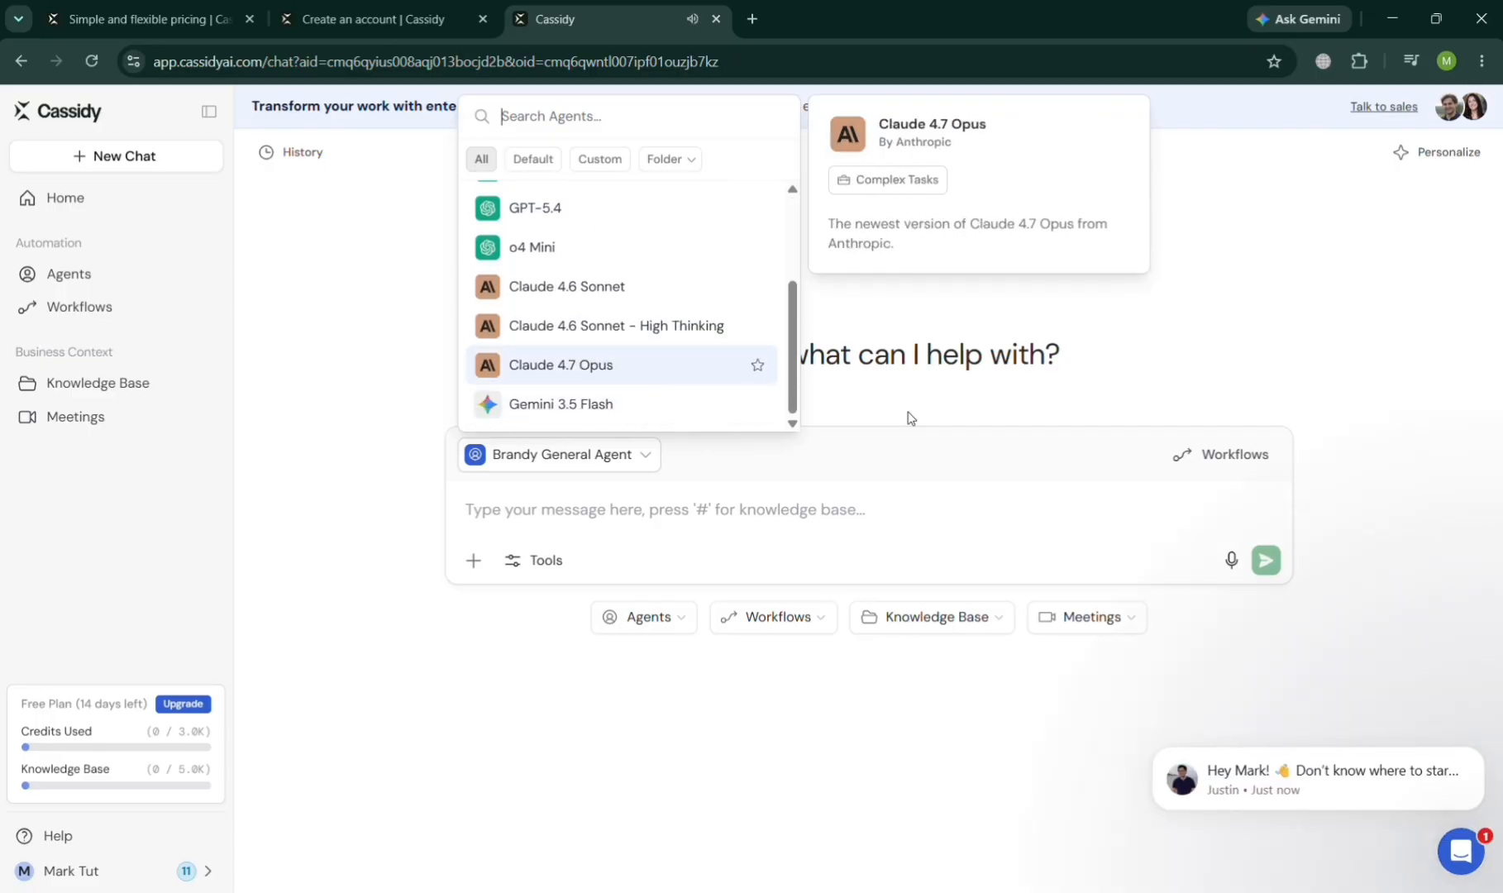
click(1208, 530)
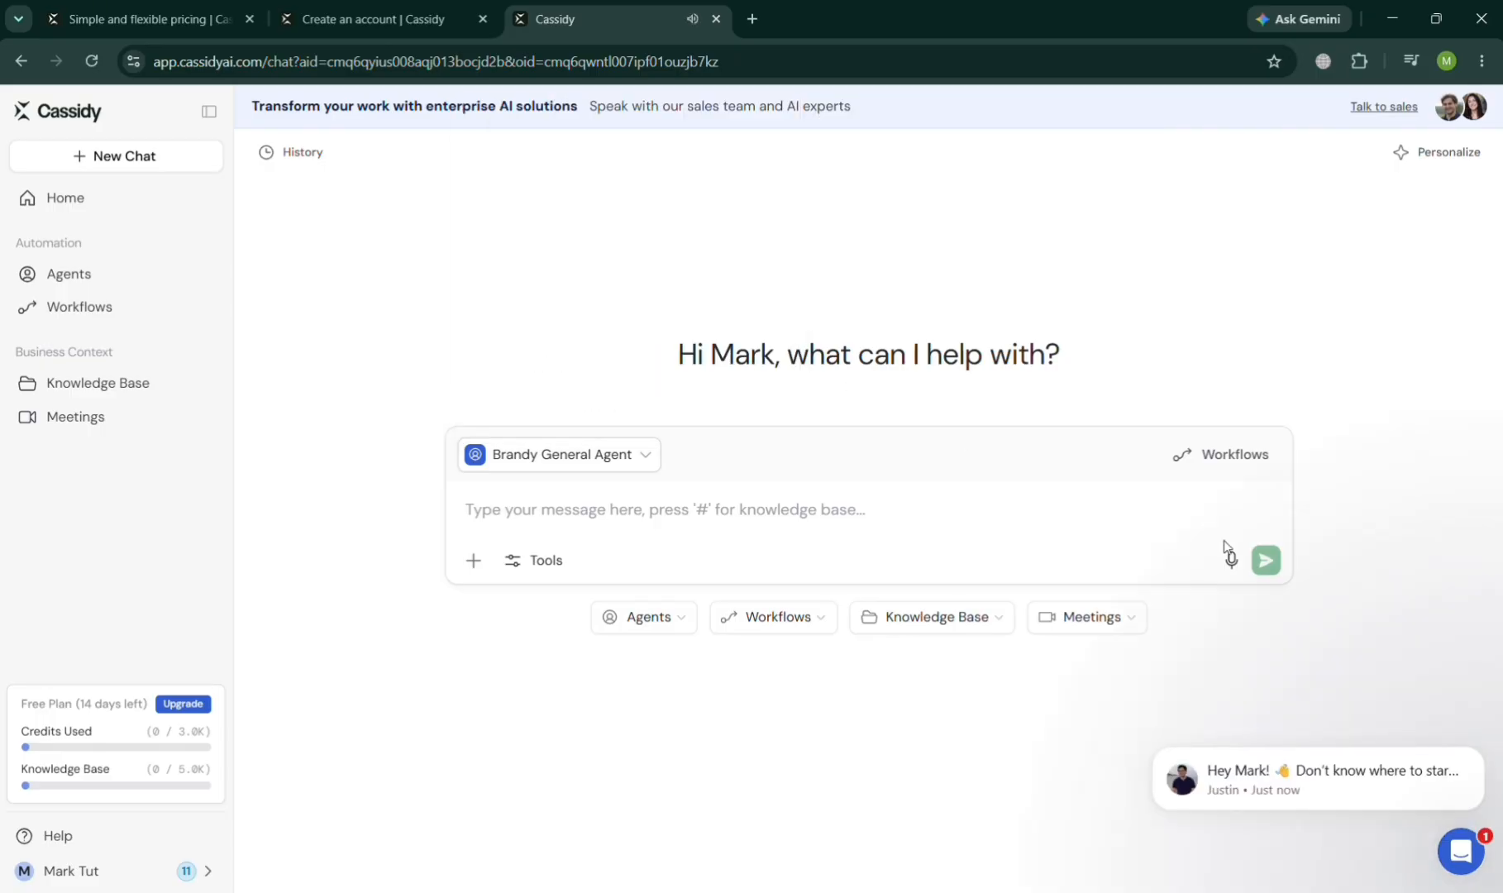
Review the Workflows, Knowledge Base, Meetings and Agents options offered around the chat message box
click(1231, 459)
click(1079, 750)
click(967, 614)
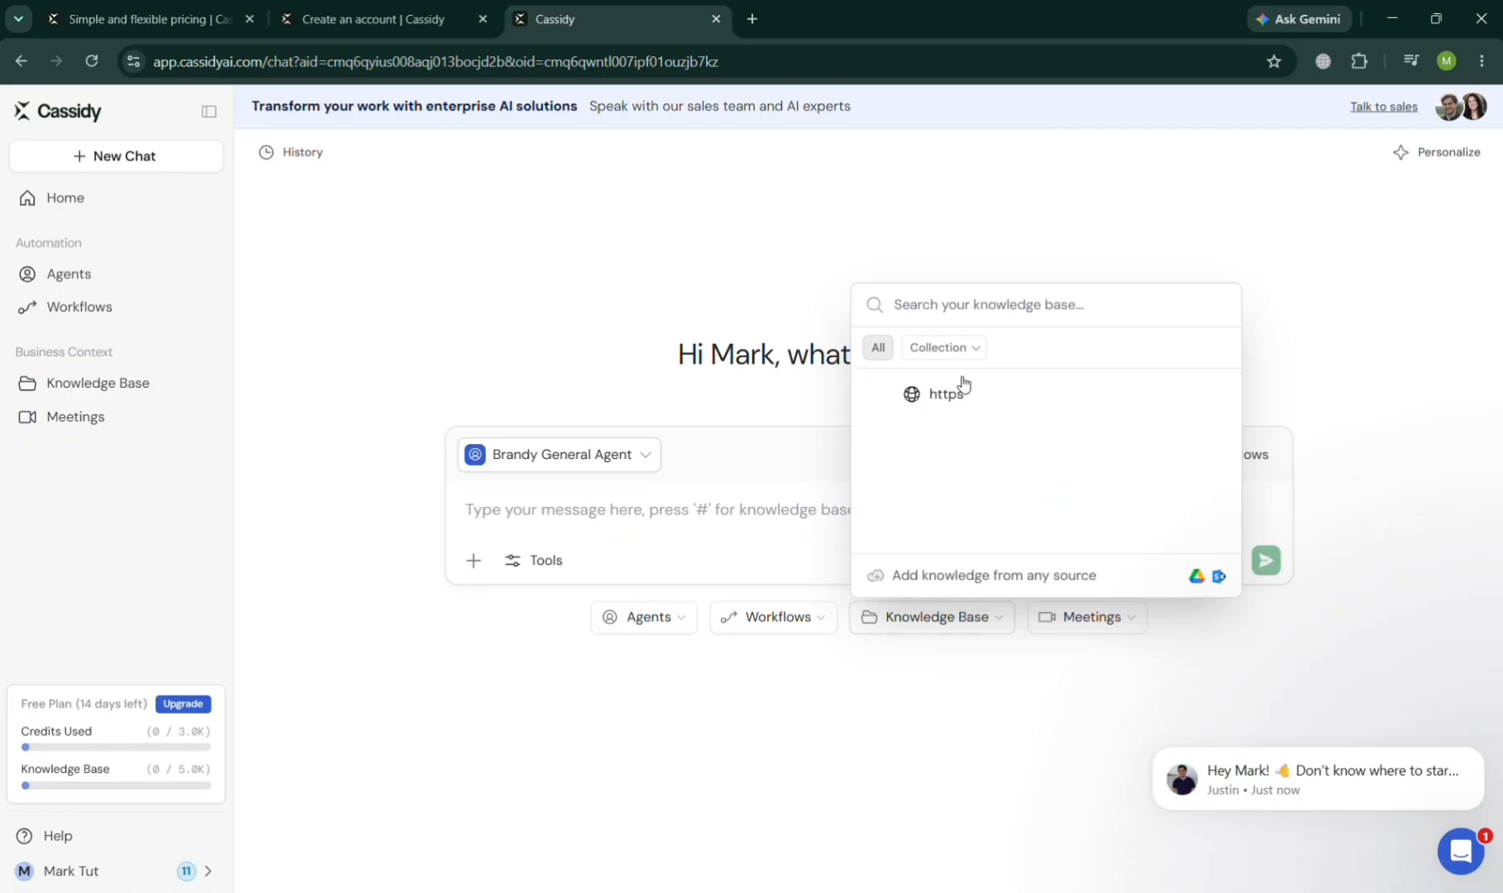
mouse_move(932, 384)
click(1075, 721)
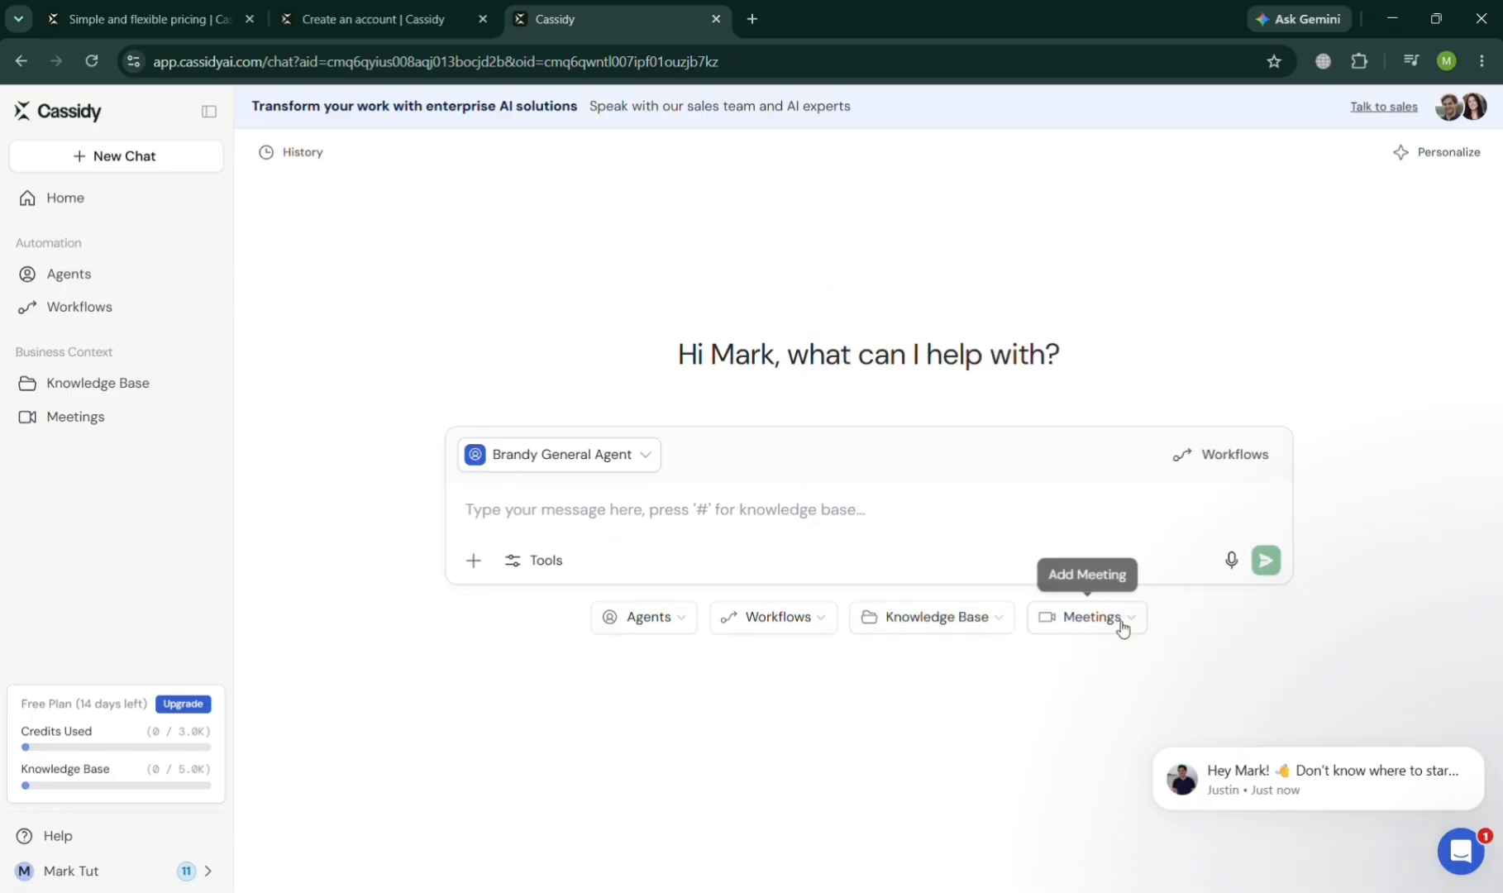
click(1120, 626)
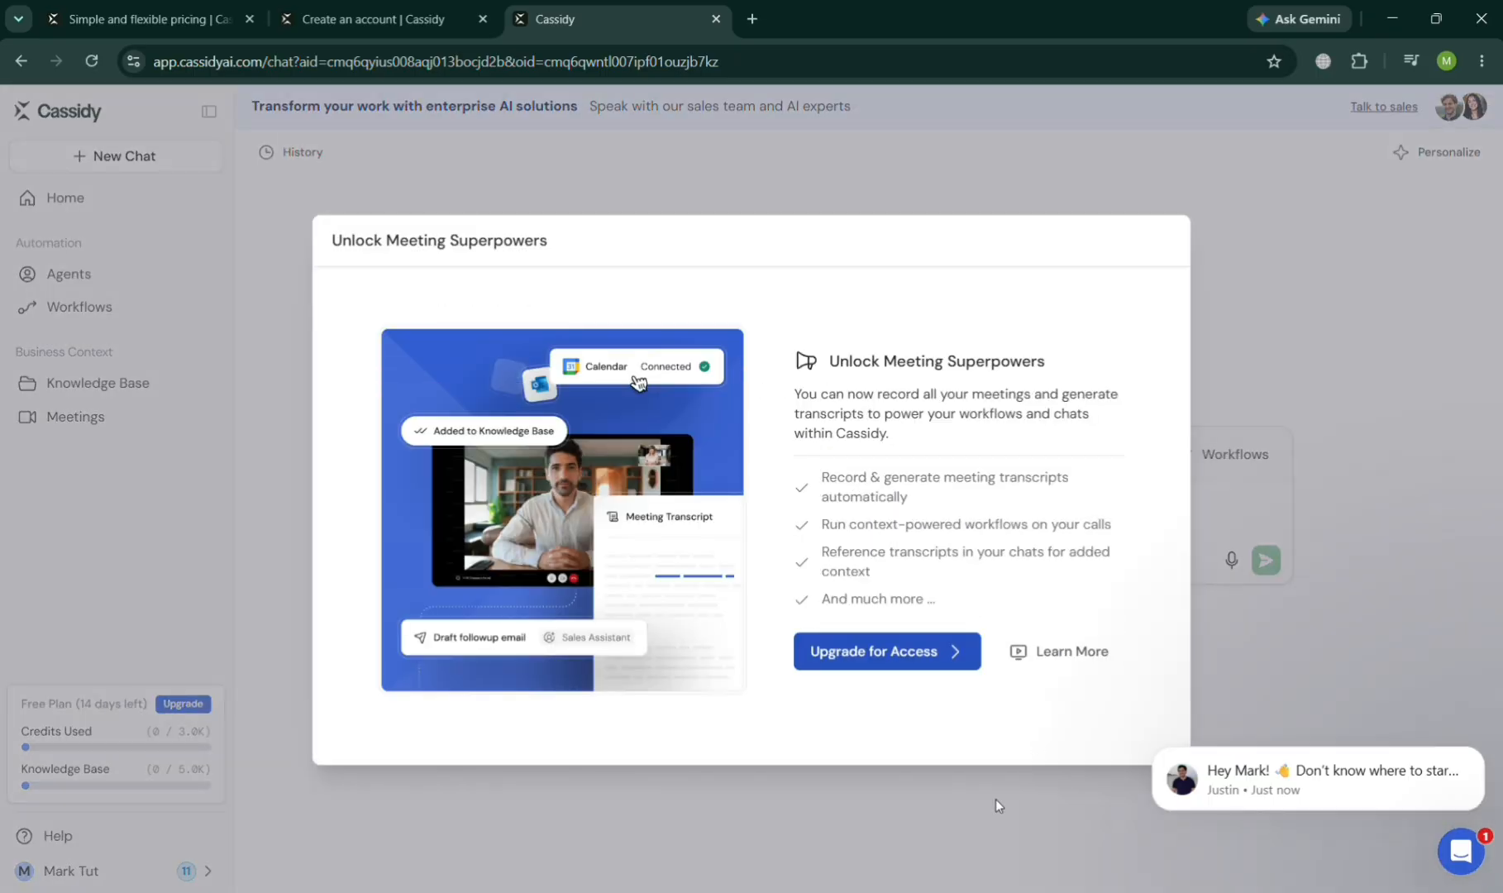
click(996, 802)
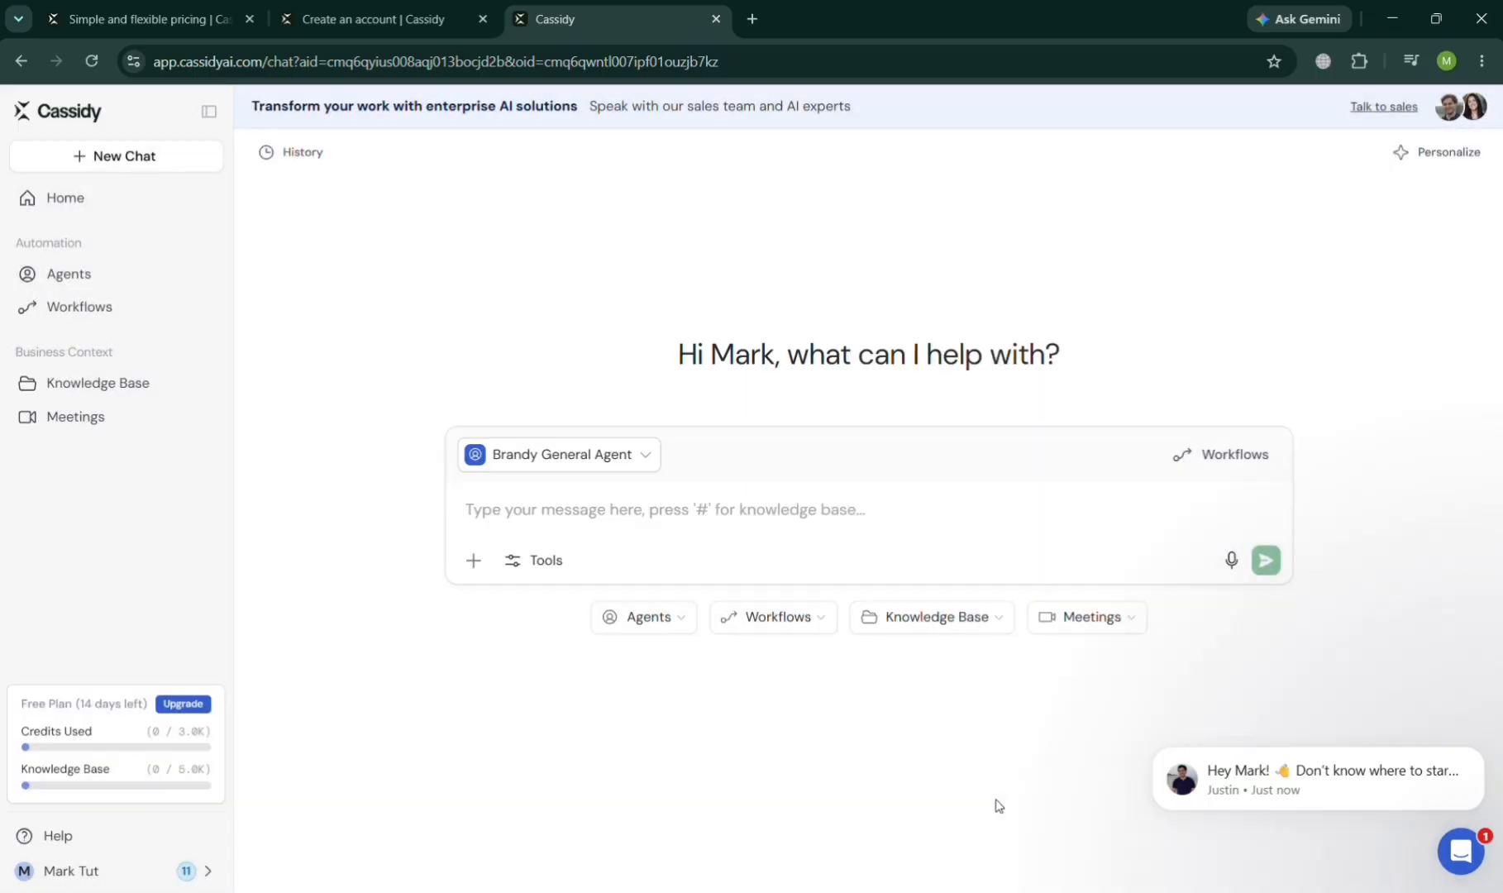
click(684, 625)
click(644, 813)
Browse the Sales, Marketing and Business Development templates offered for creating a new workflow, dismissing the workflow demo first
click(135, 315)
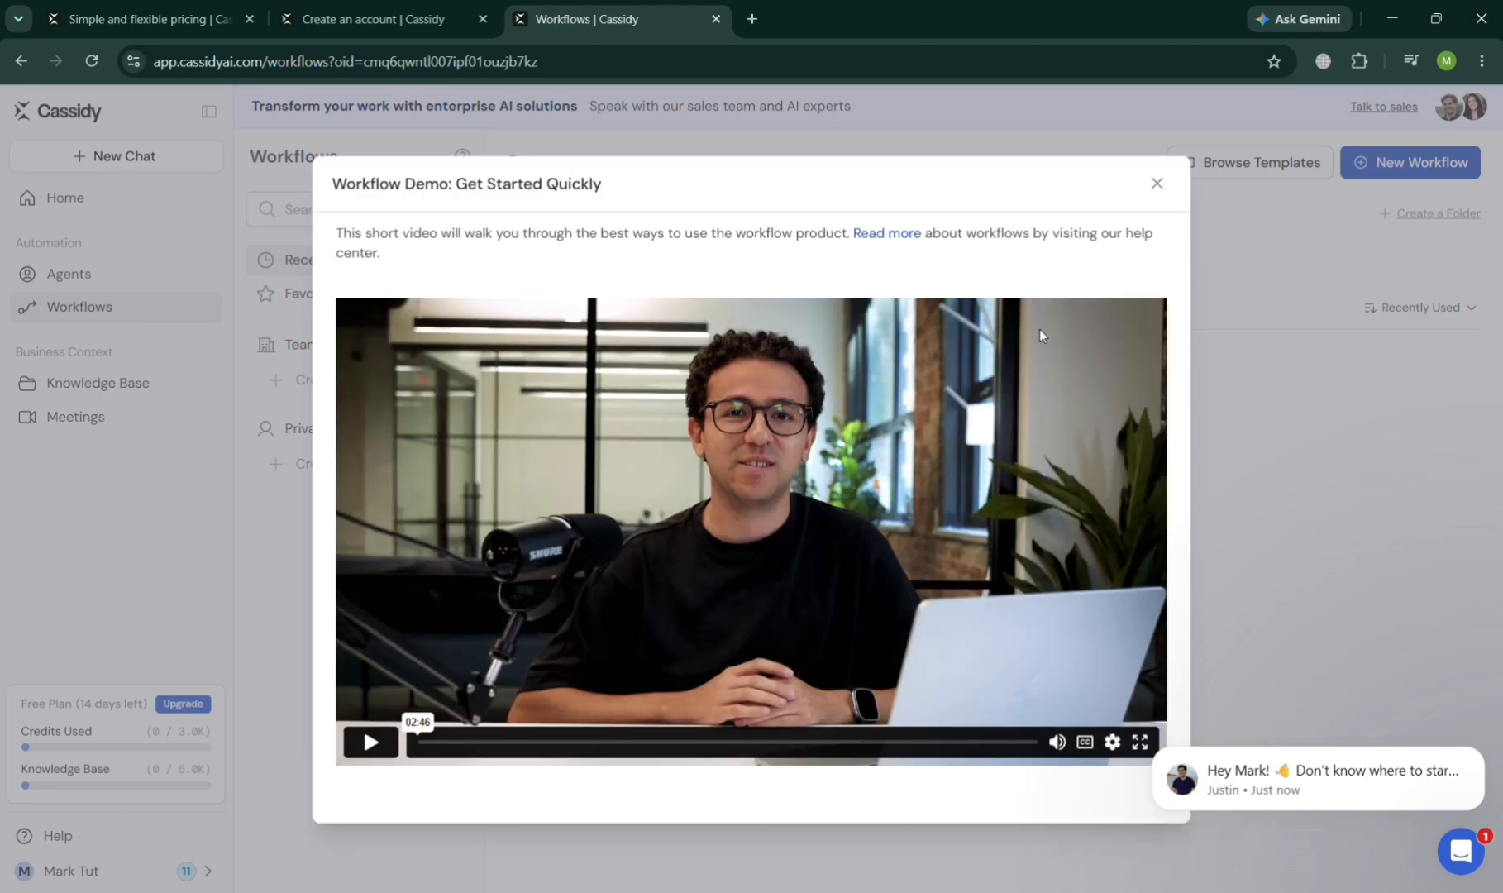
click(1157, 183)
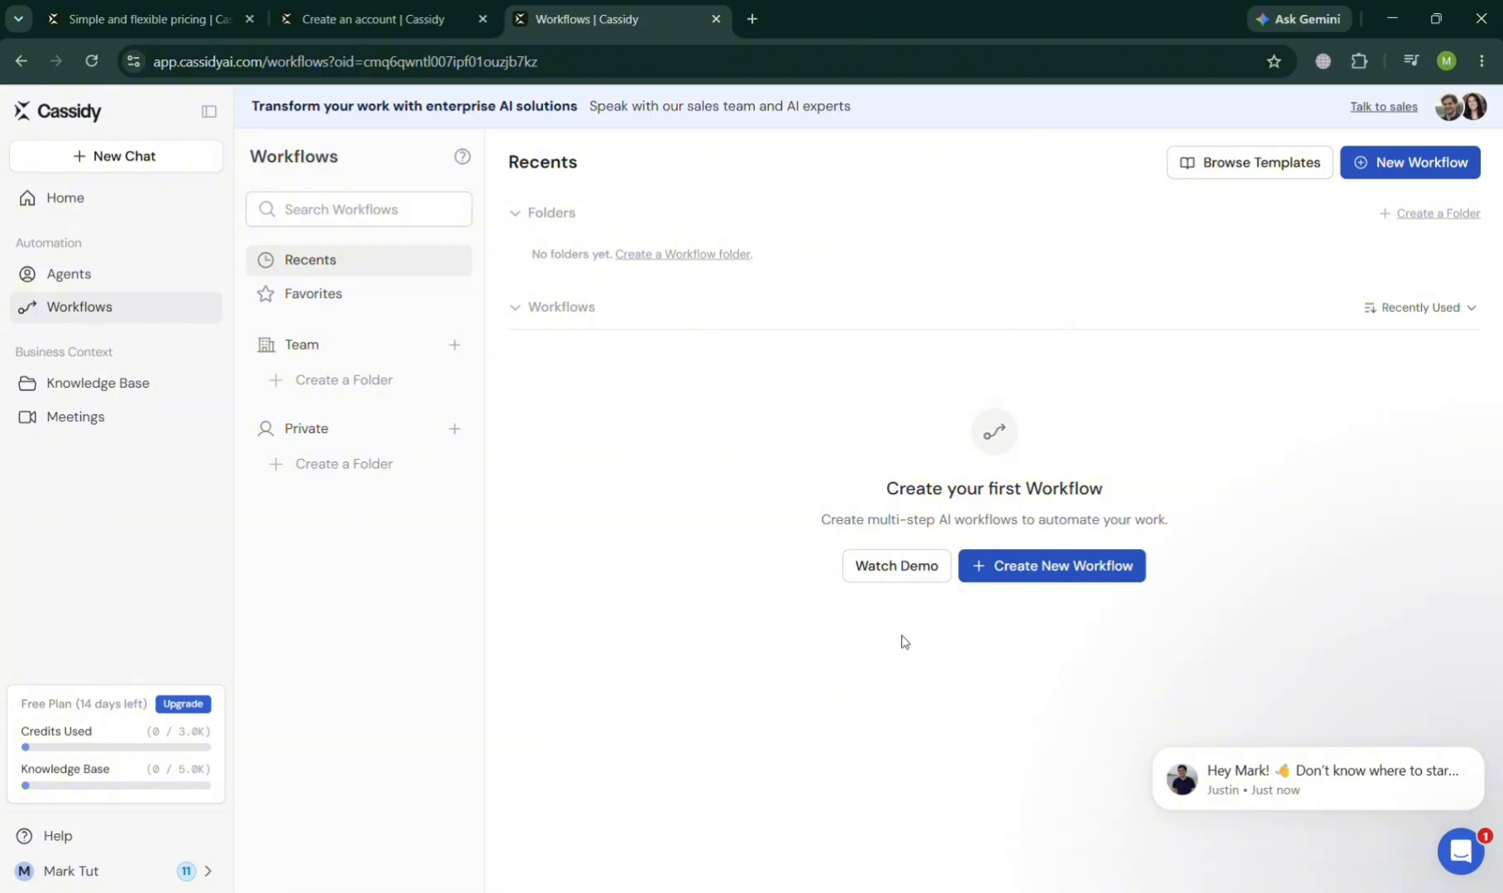
click(1053, 576)
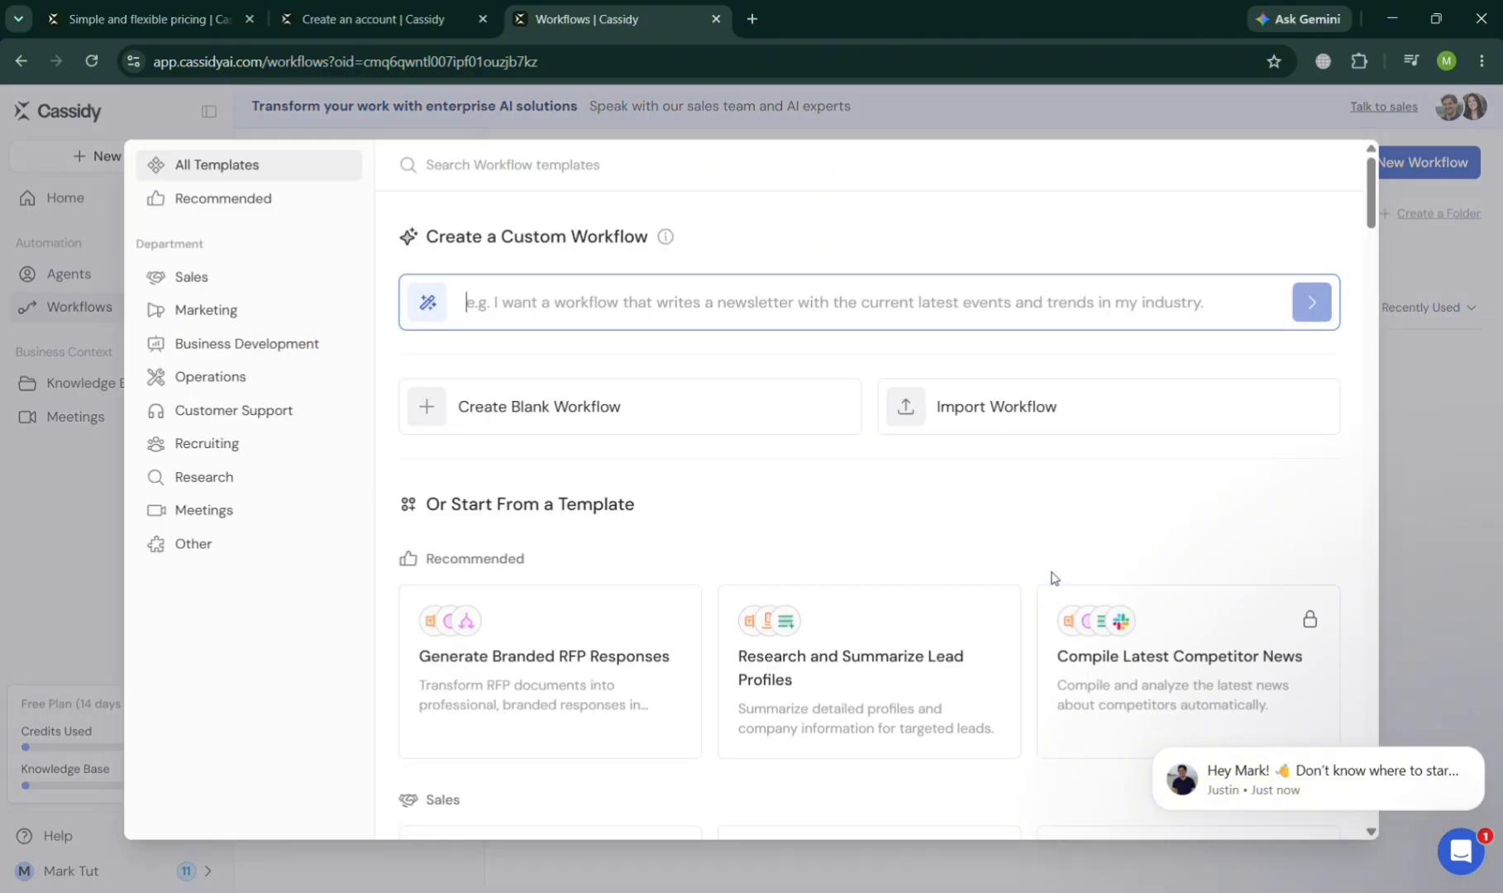
click(266, 277)
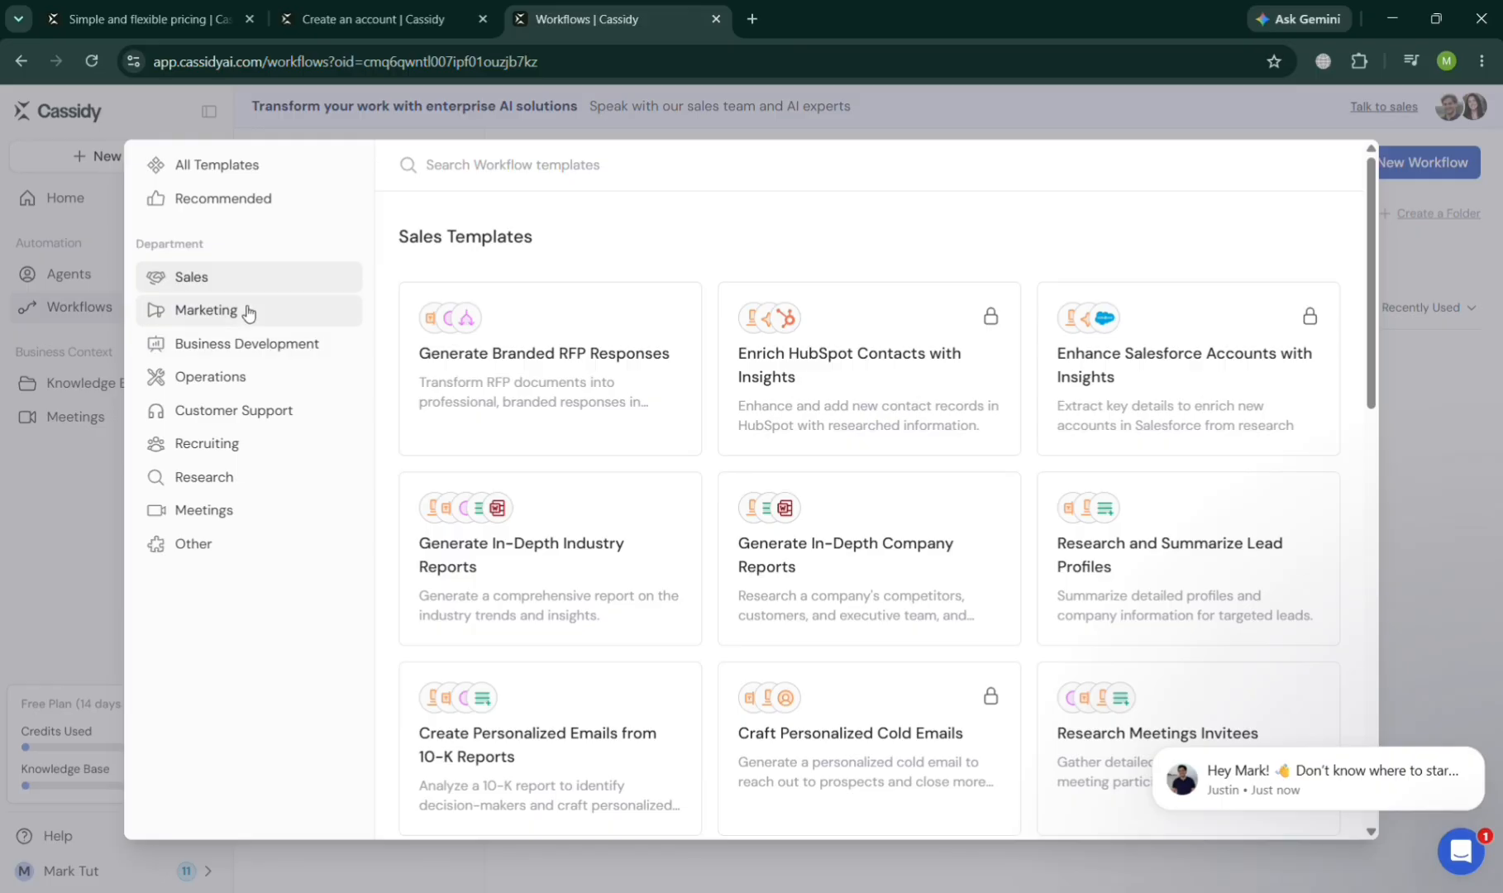
click(248, 312)
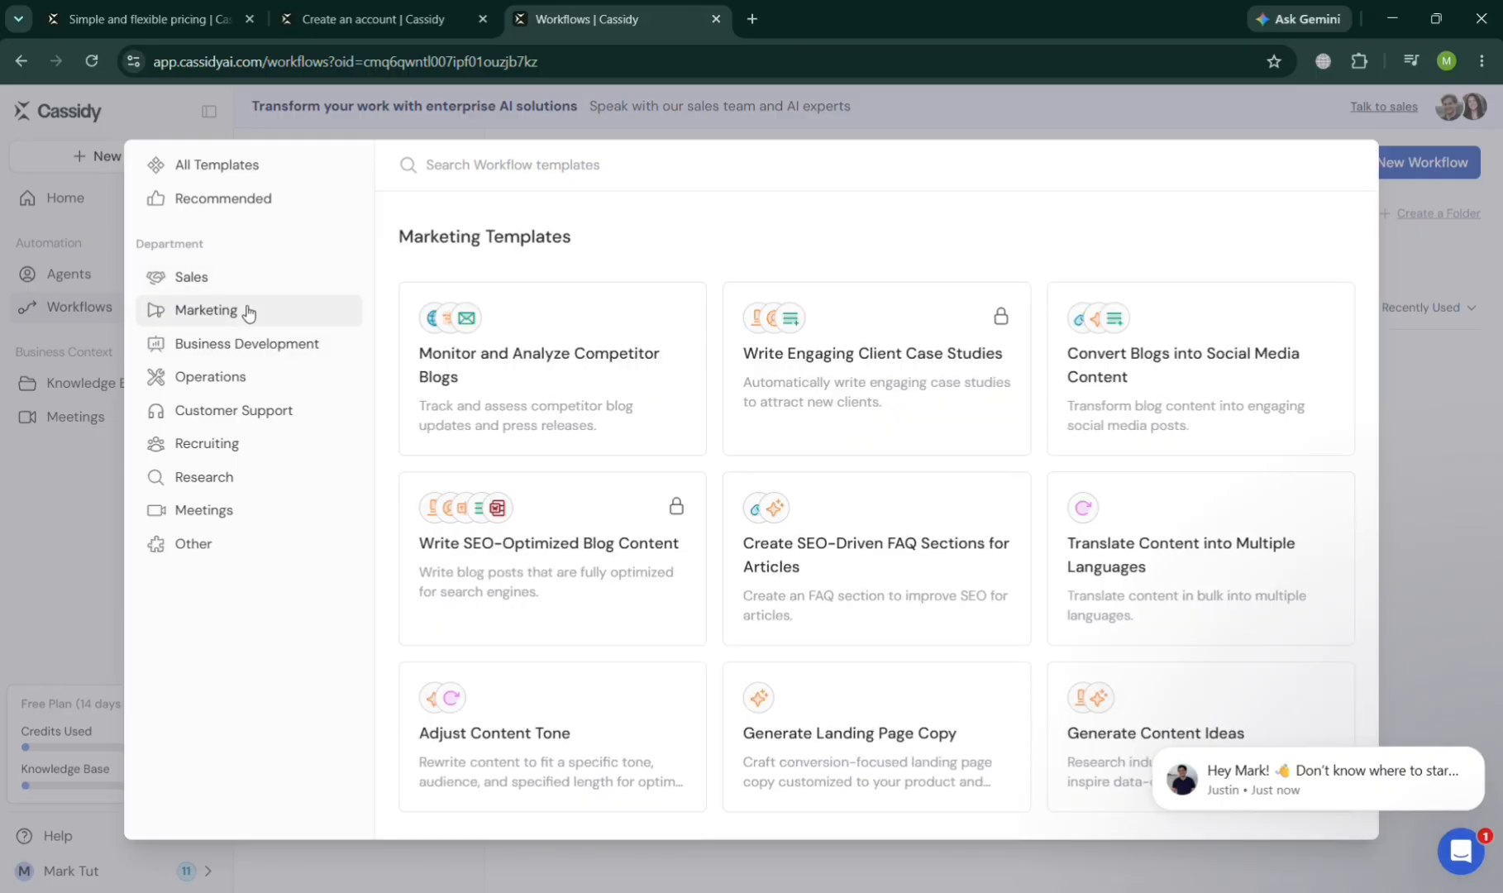
click(245, 351)
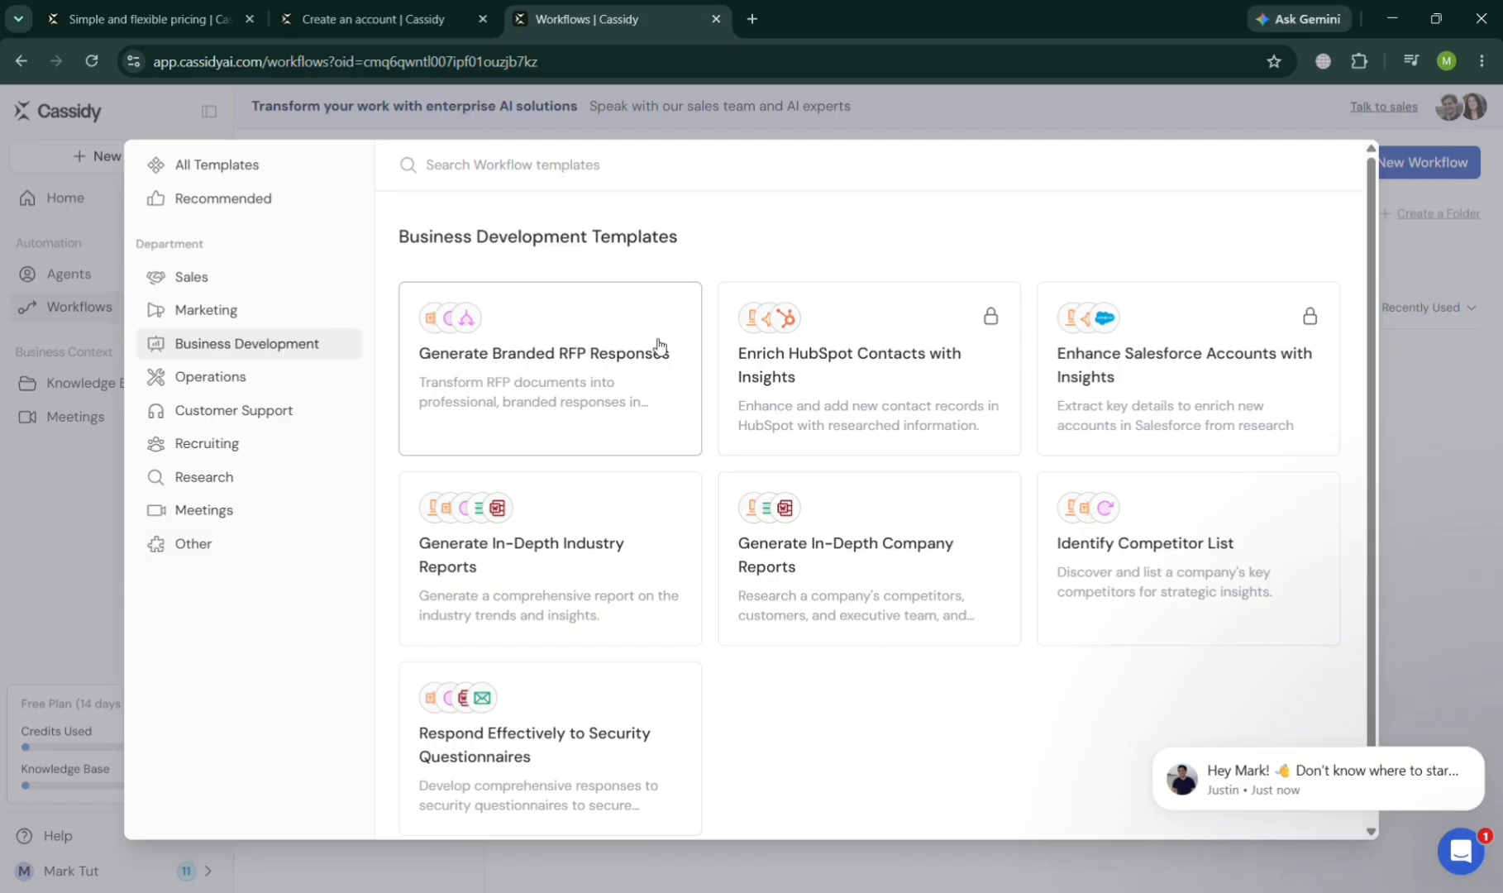
click(1405, 273)
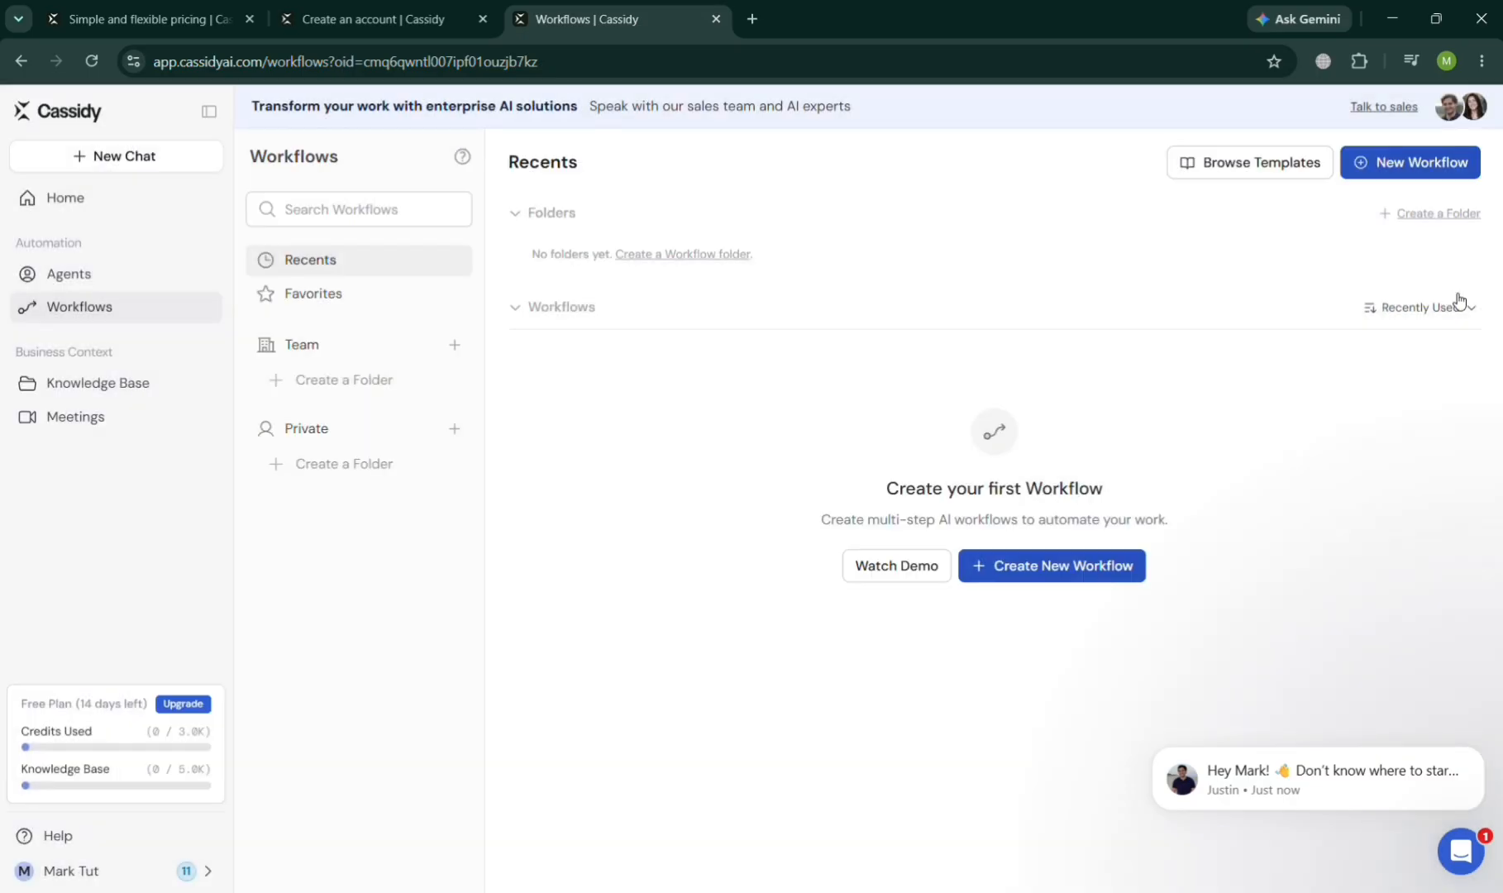
Examine the sources, integrations and agent connectors that can be added to the General Knowledge collection in the Knowledge Base
click(108, 385)
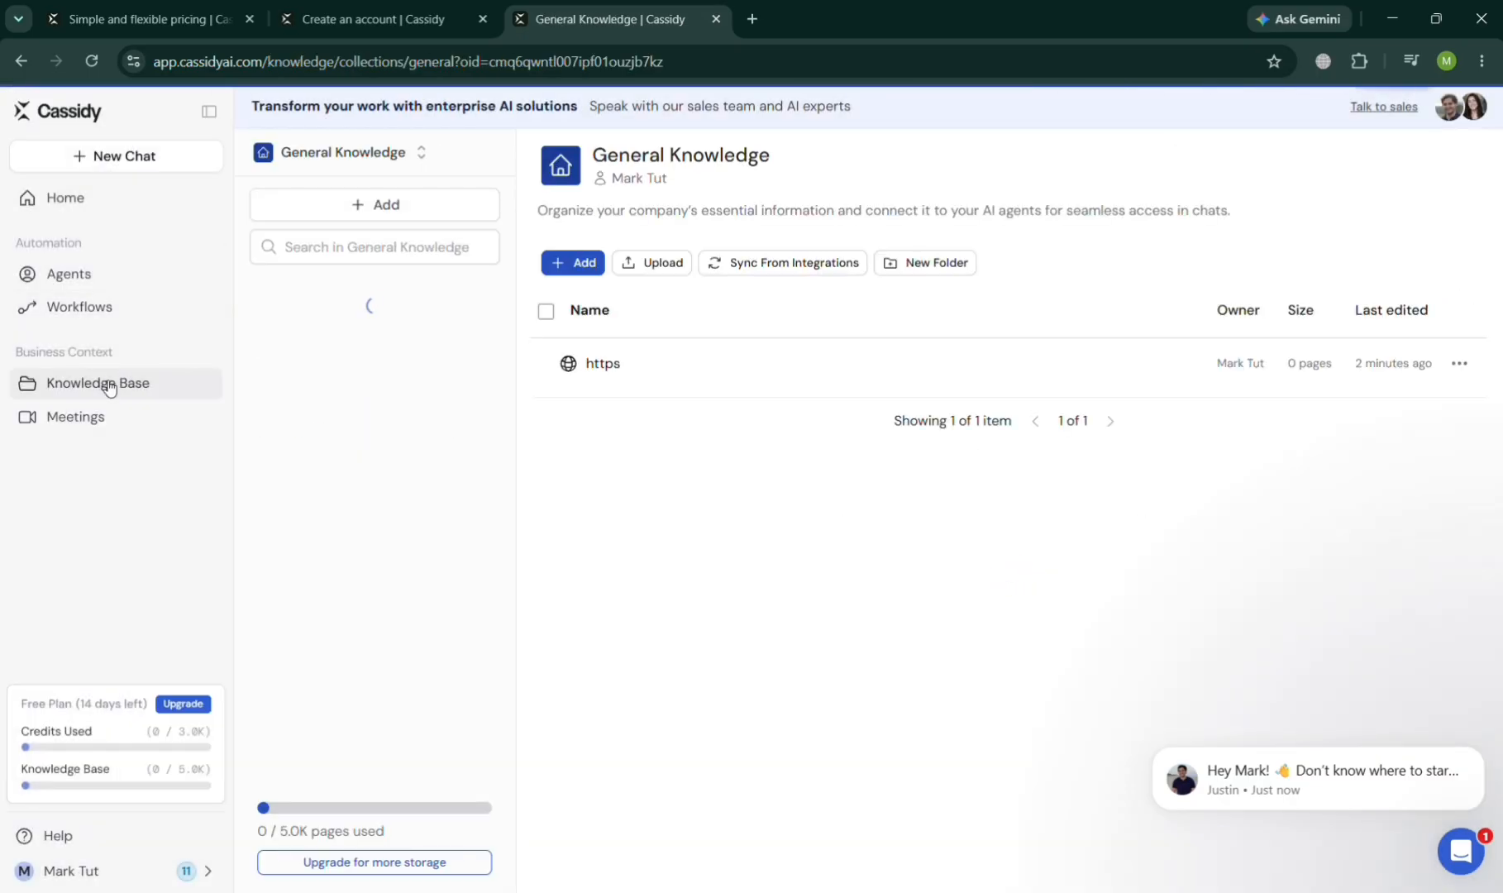
click(601, 263)
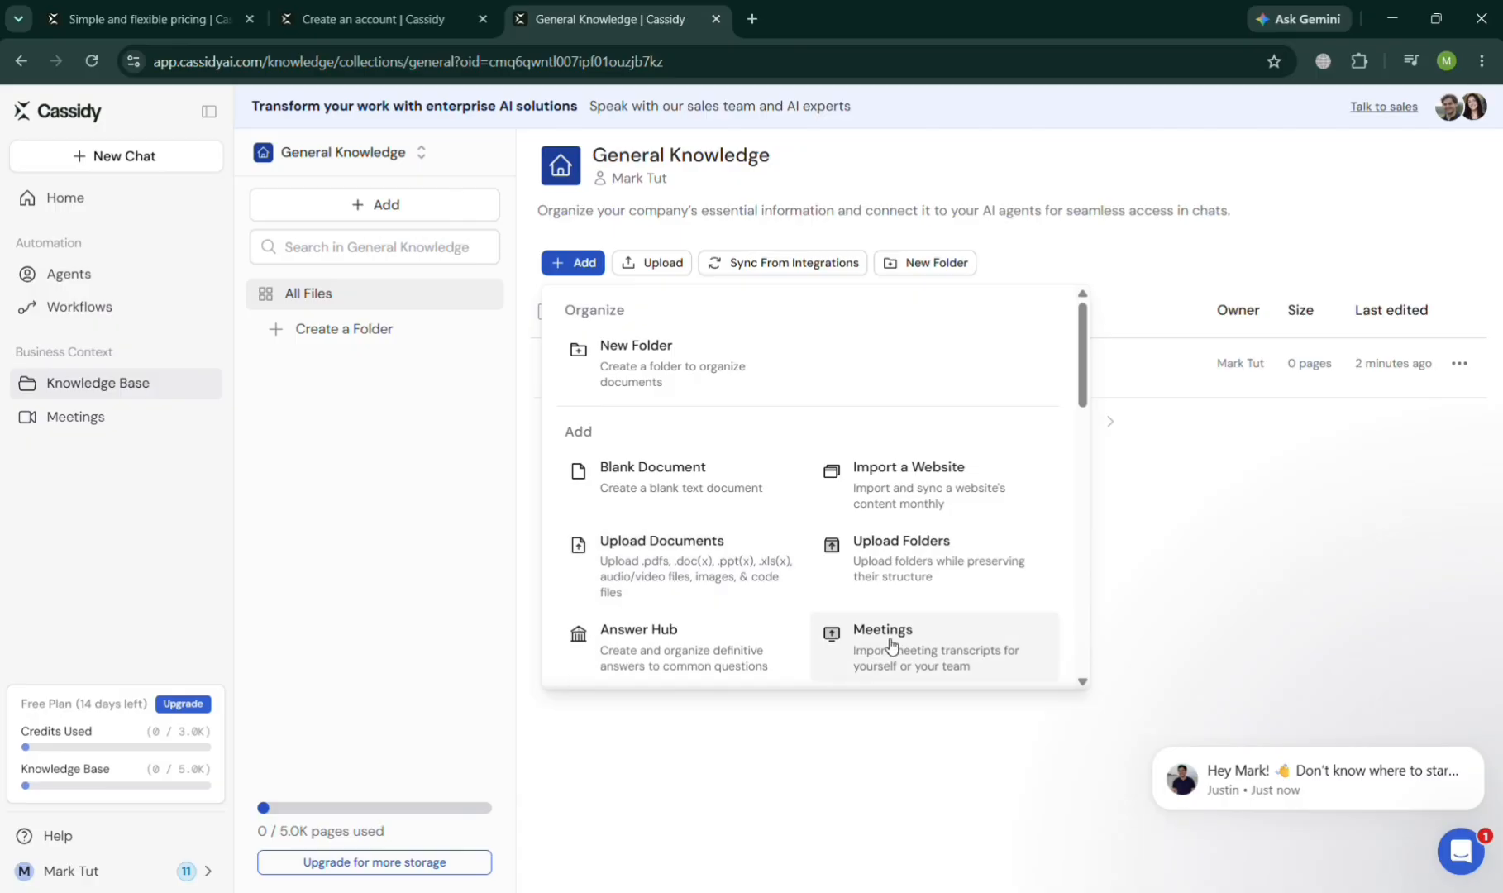
scroll(910, 636, down, 3)
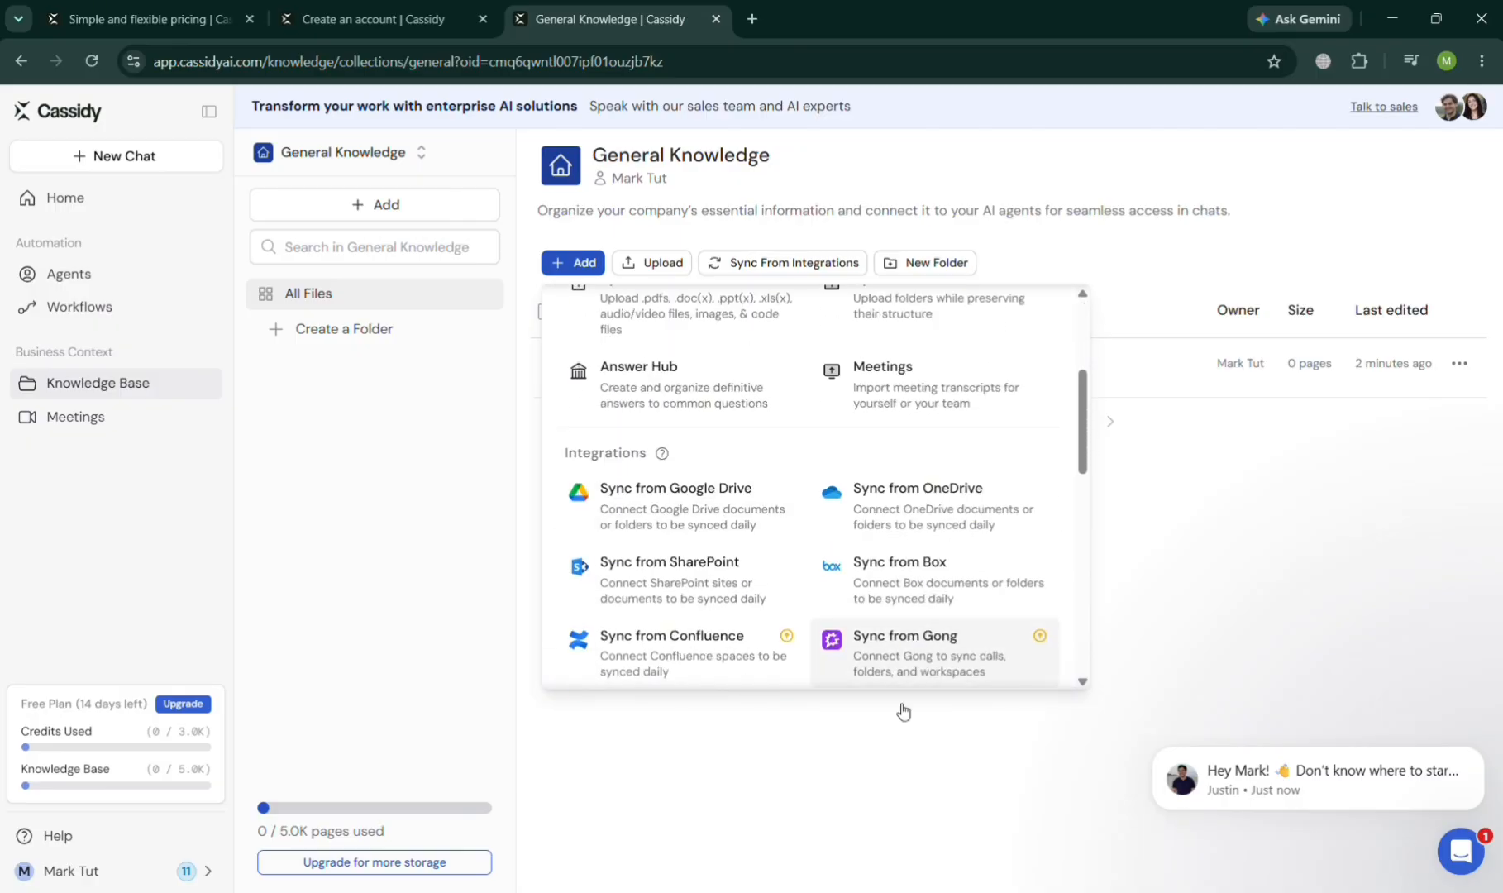
scroll(924, 647, down, 5)
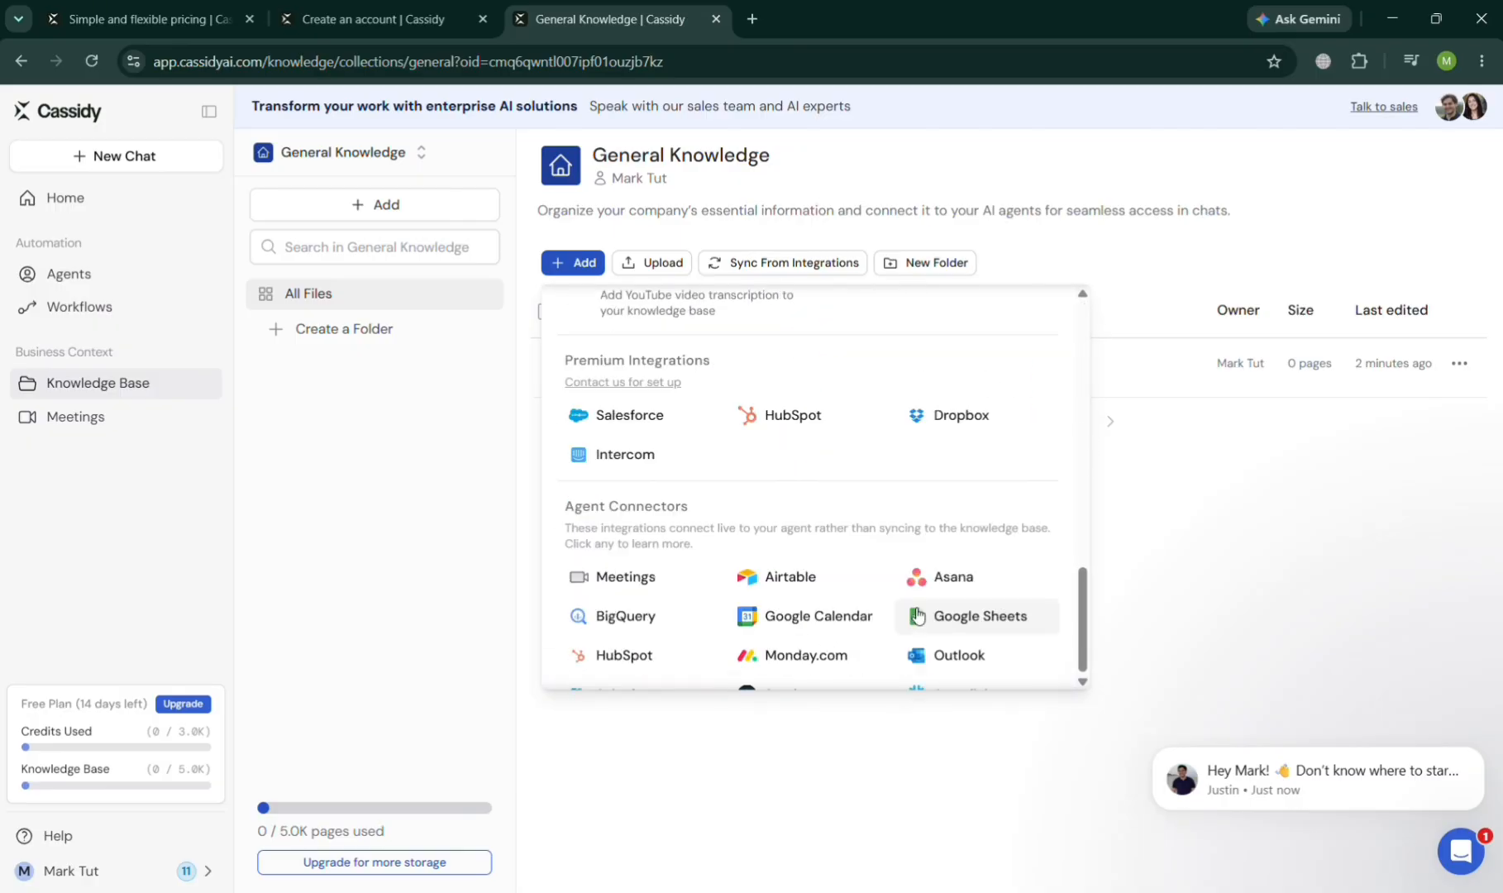
click(1138, 617)
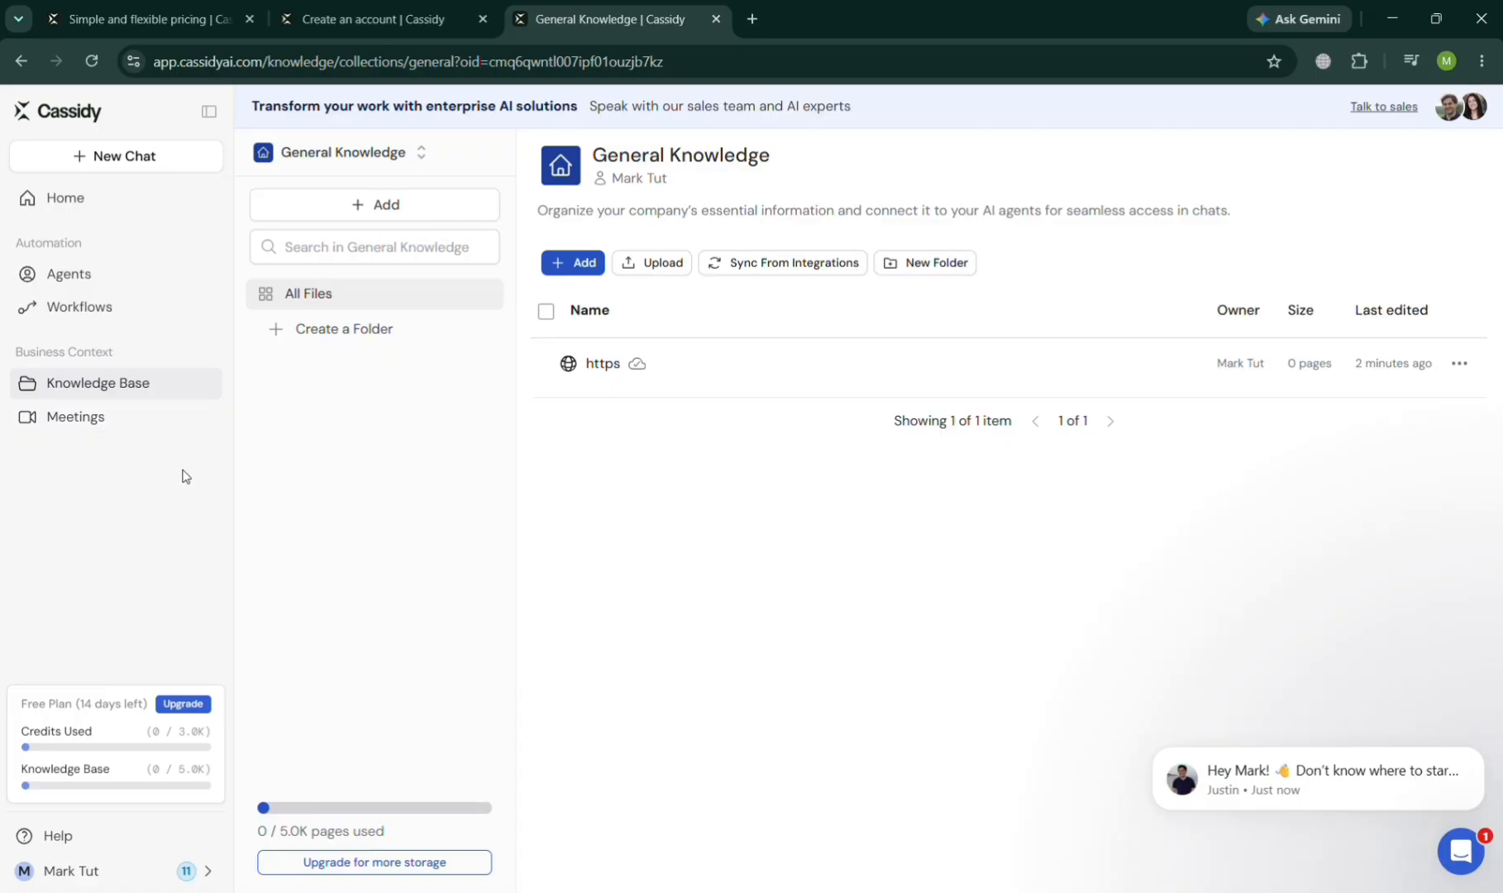
View the Meetings page and review the account options, including the installable extensions
click(159, 430)
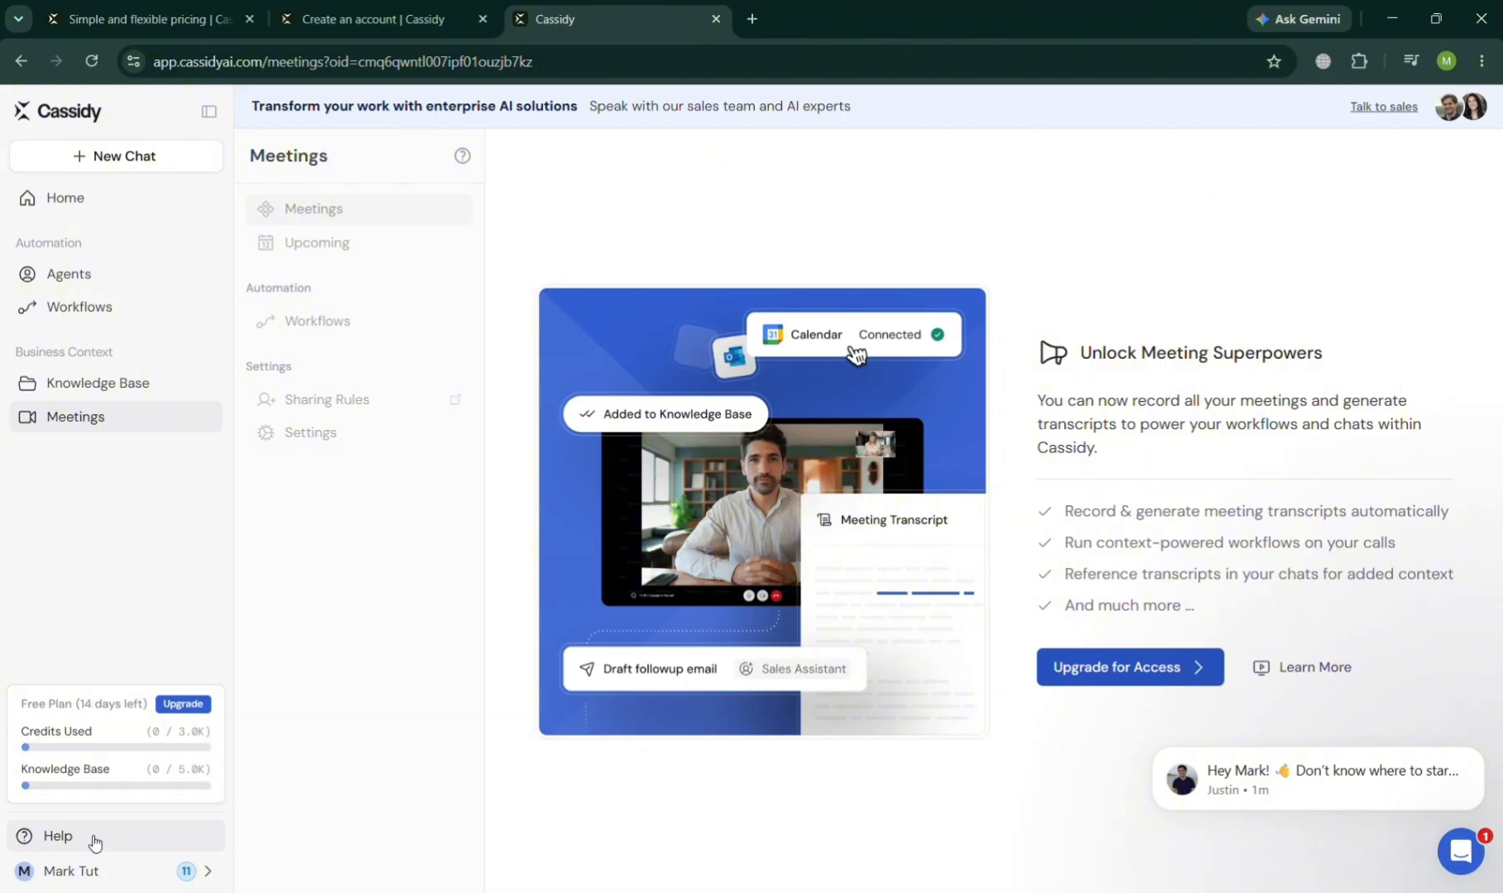
click(150, 883)
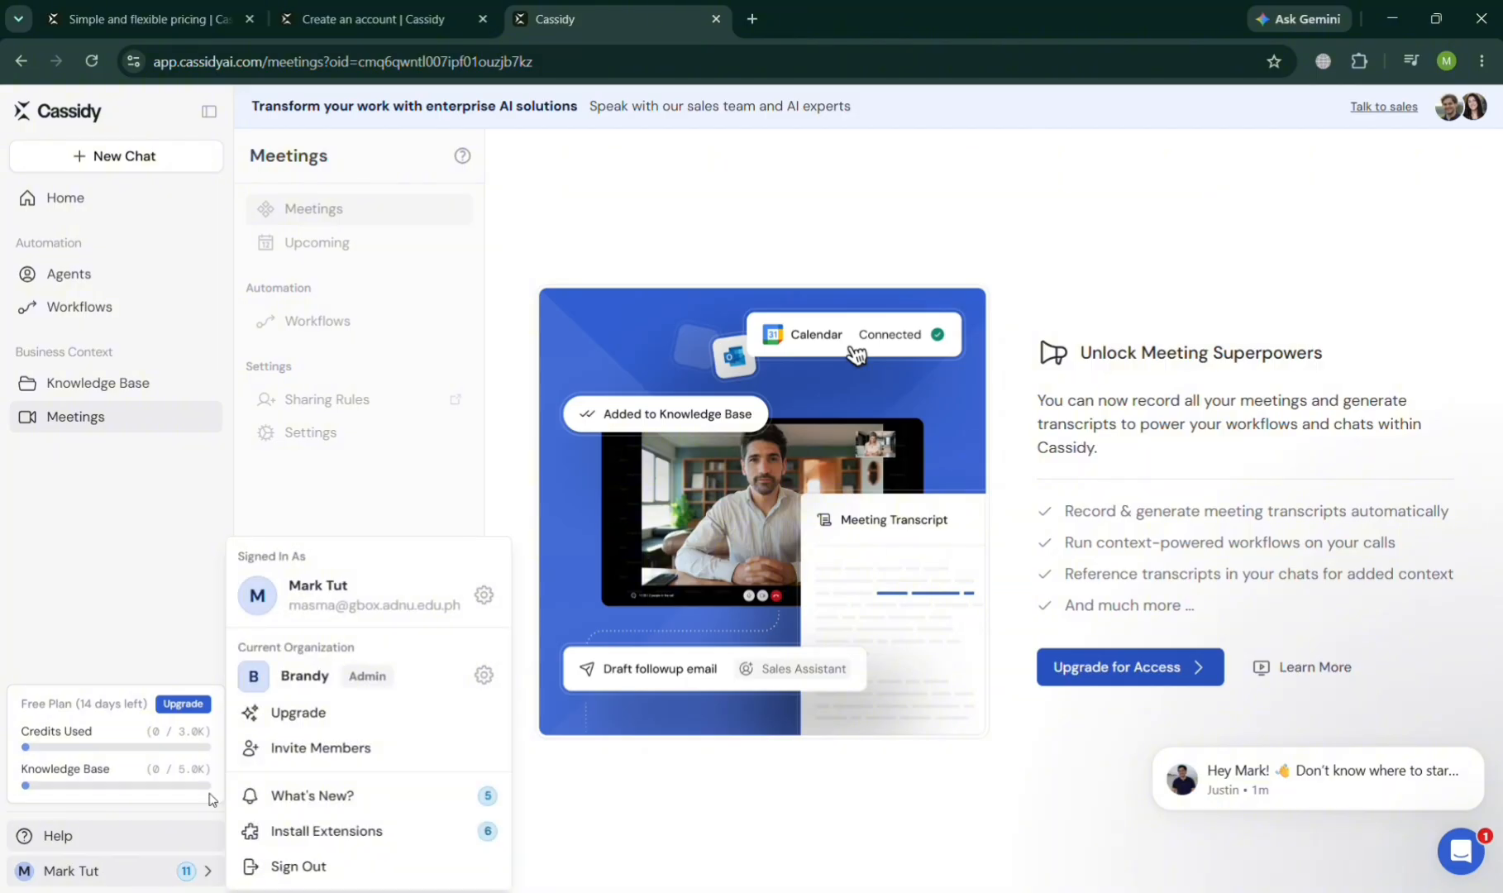
mouse_move(346, 831)
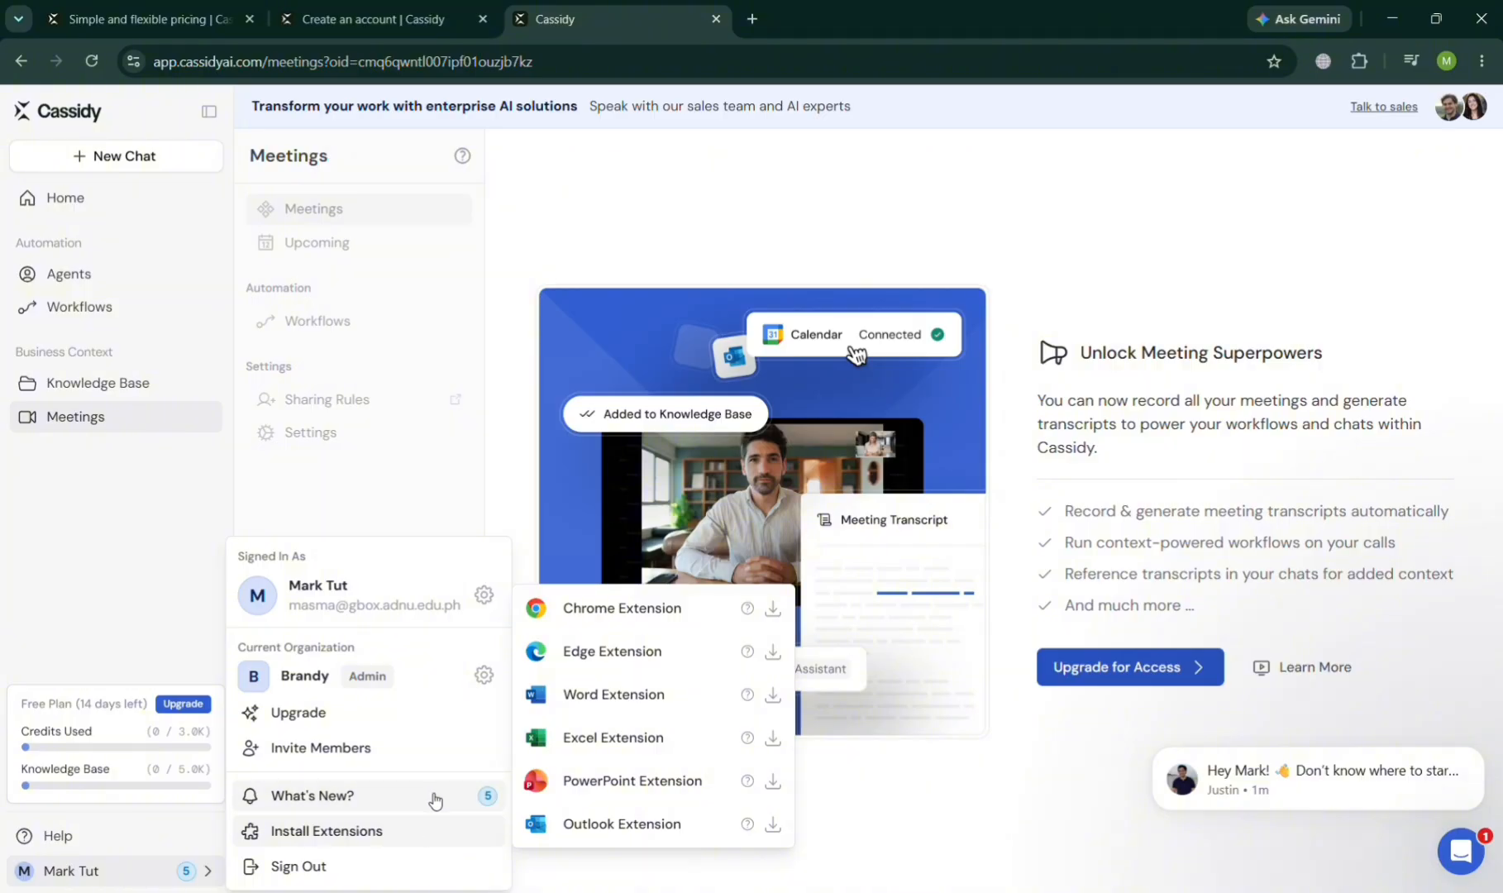
click(1031, 801)
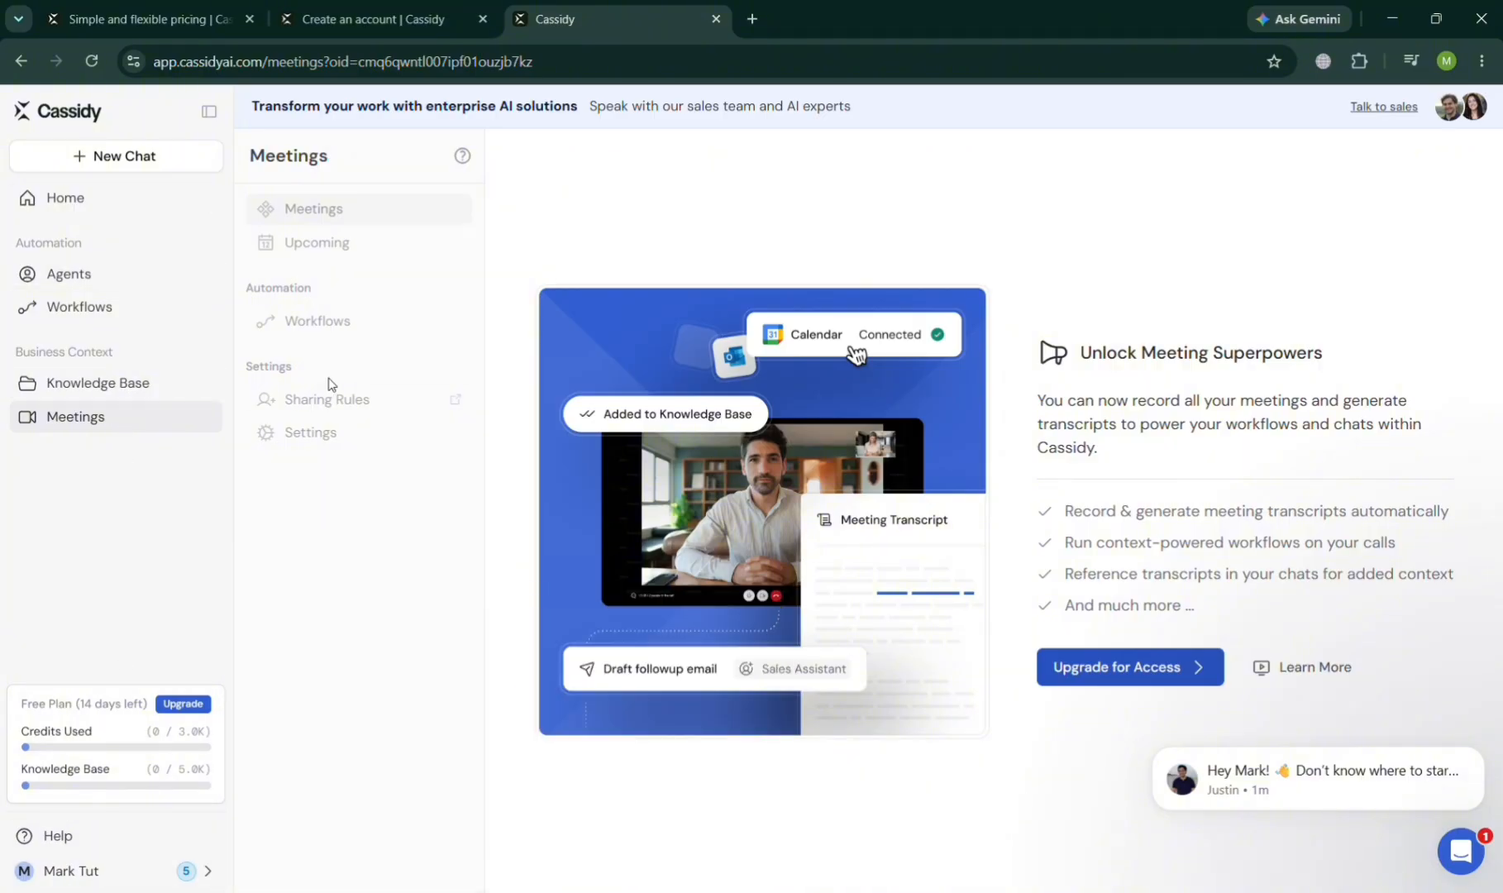
View the full collection of agents and the workspace Home overview
click(113, 275)
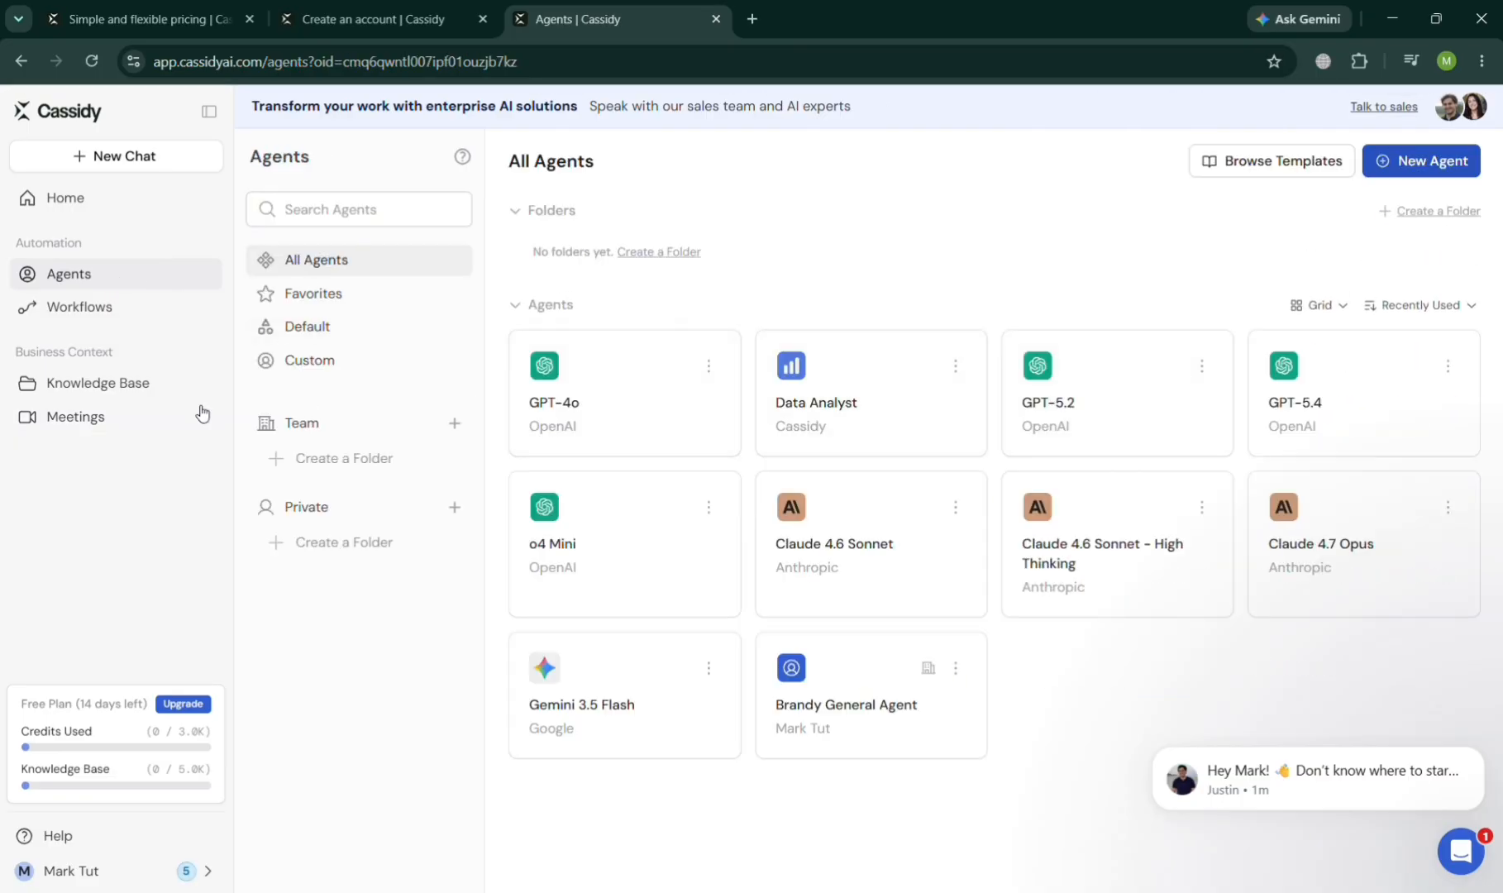
click(93, 196)
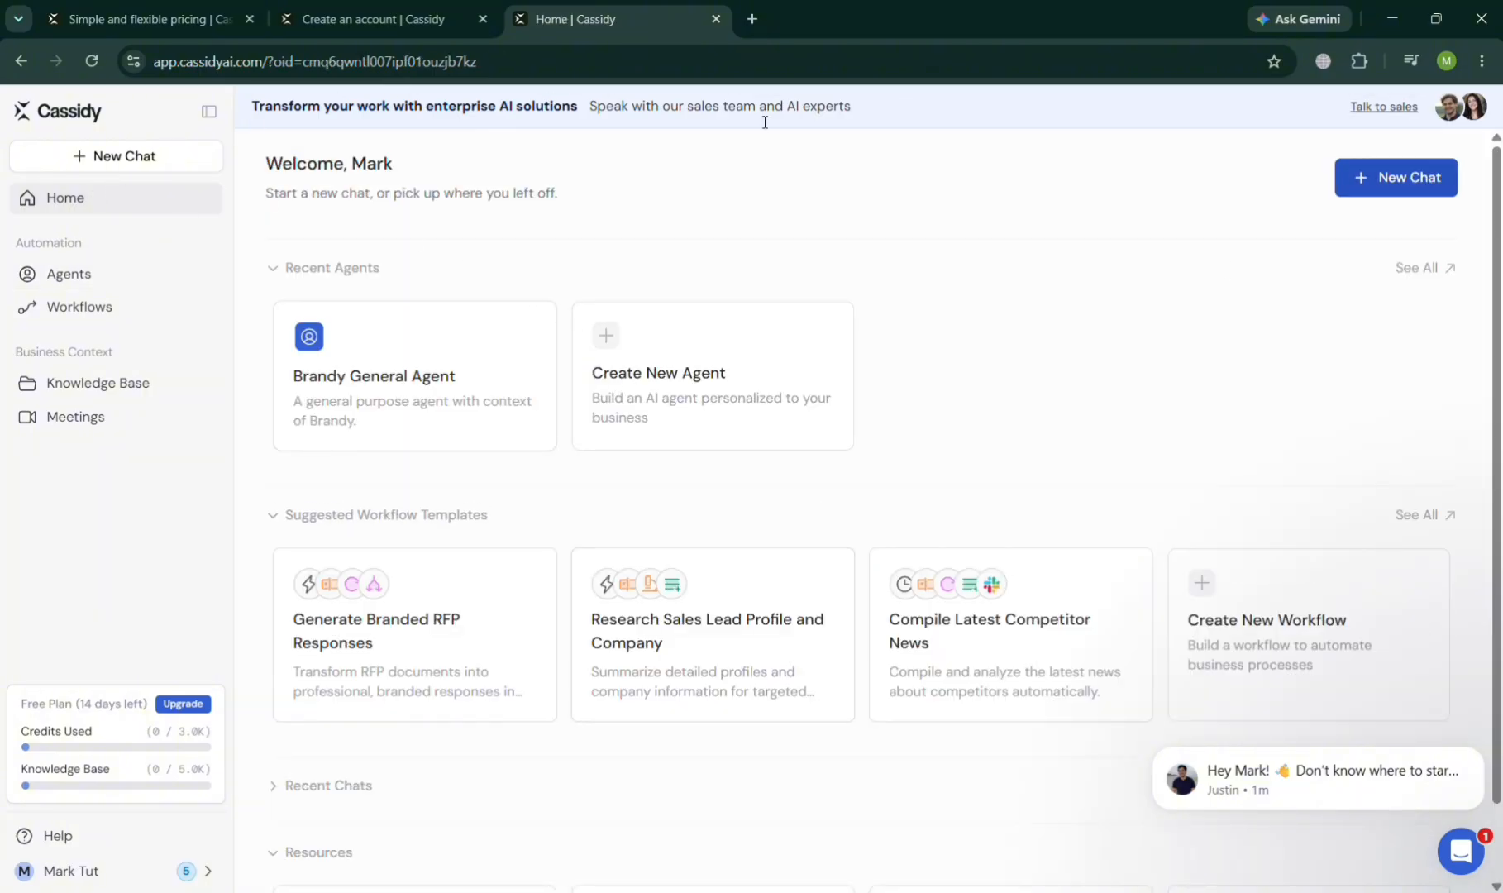
Start a new chat with Brandy General Agent and enable its Web Search tool
click(1388, 184)
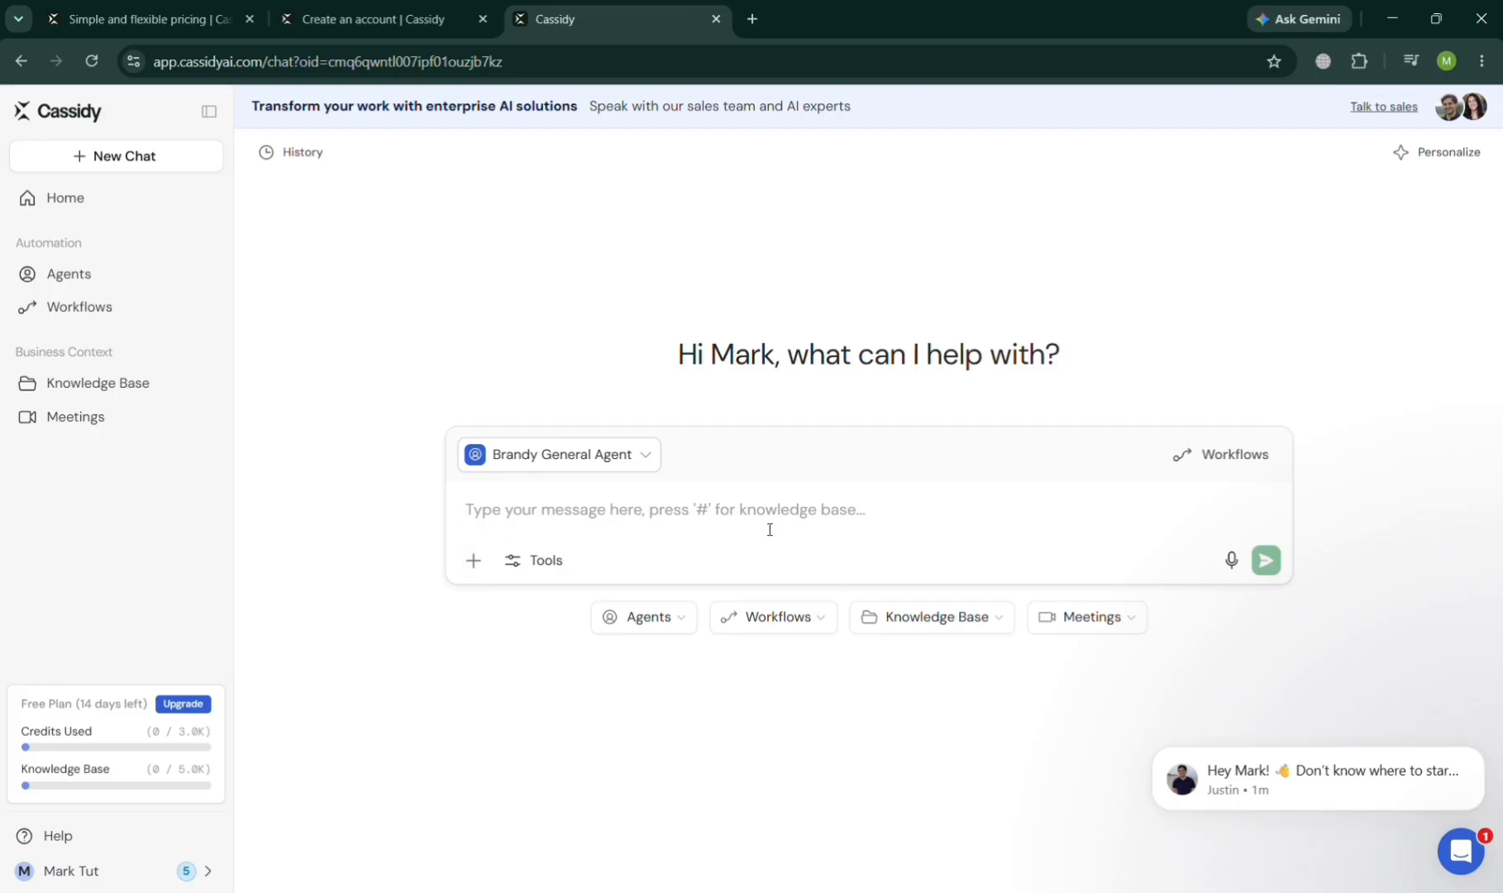
click(954, 622)
click(554, 524)
click(535, 561)
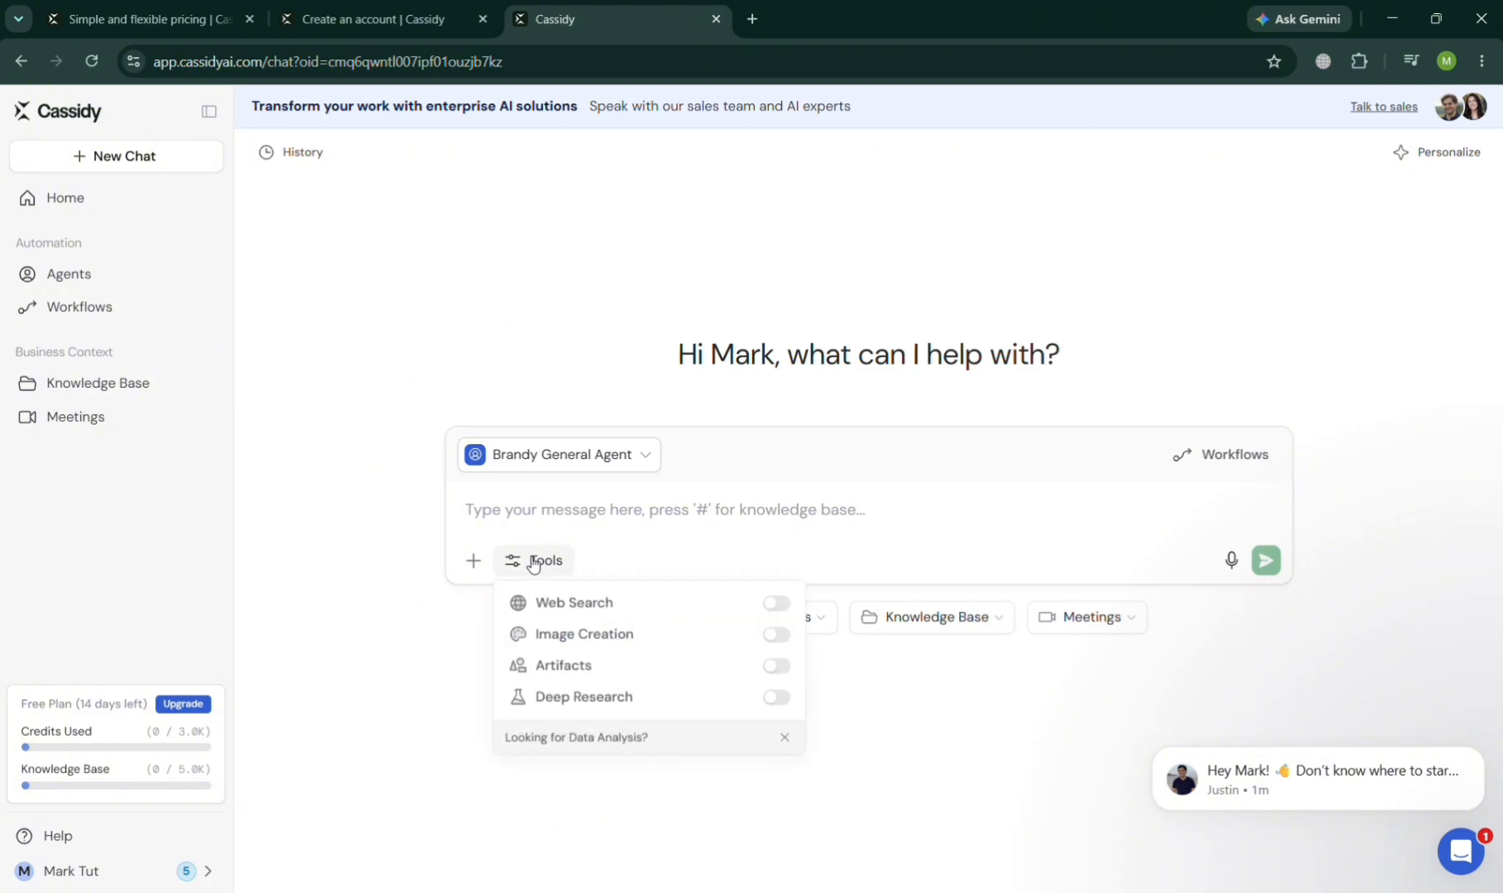
click(776, 605)
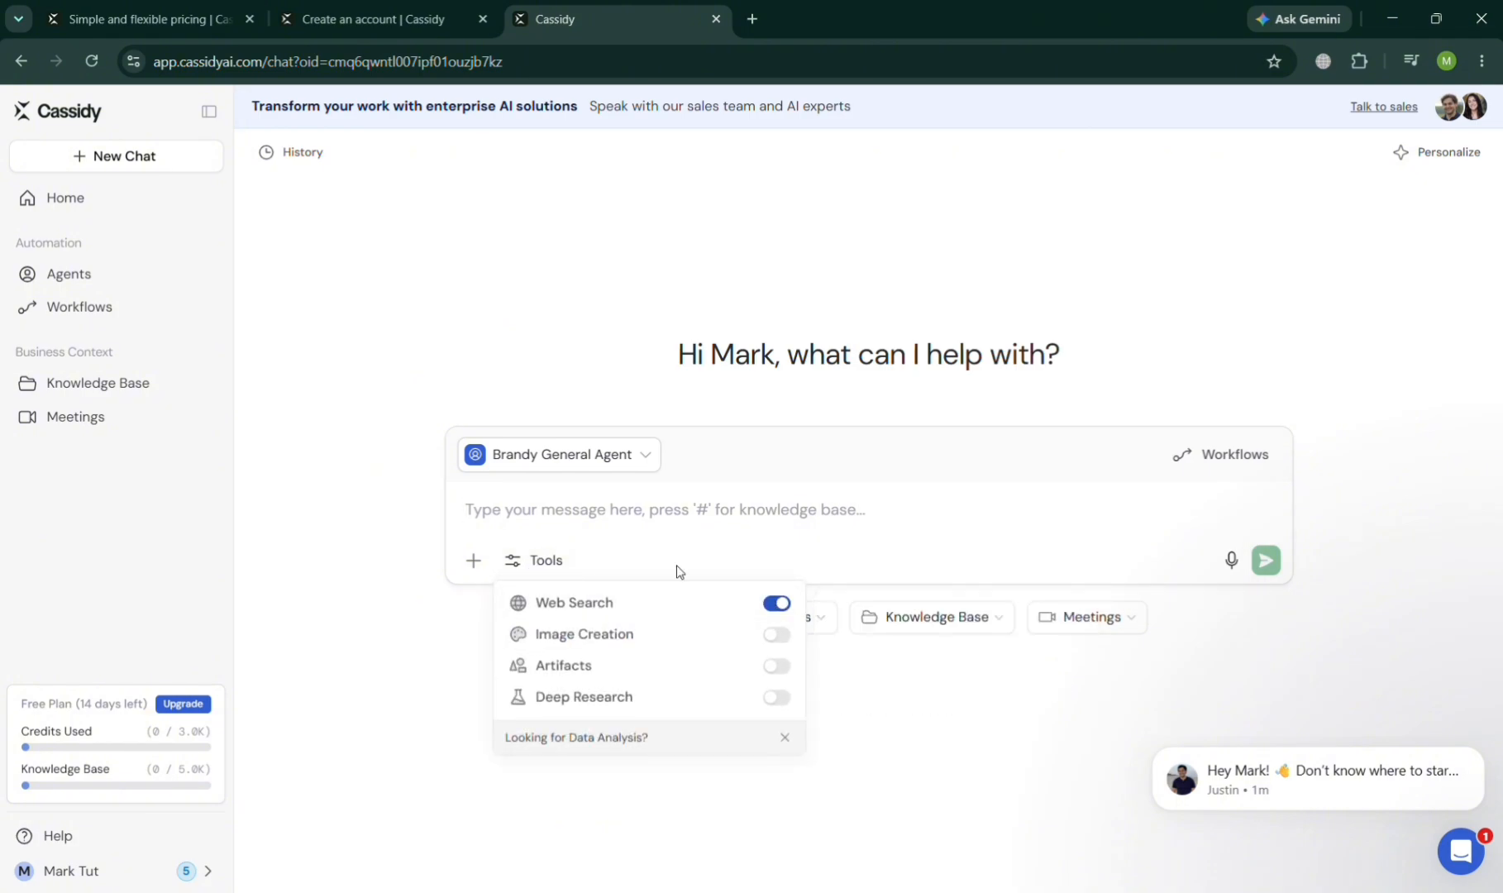
Send Brandy General Agent the message "Define Cyber Intelligence and its type"
click(601, 514)
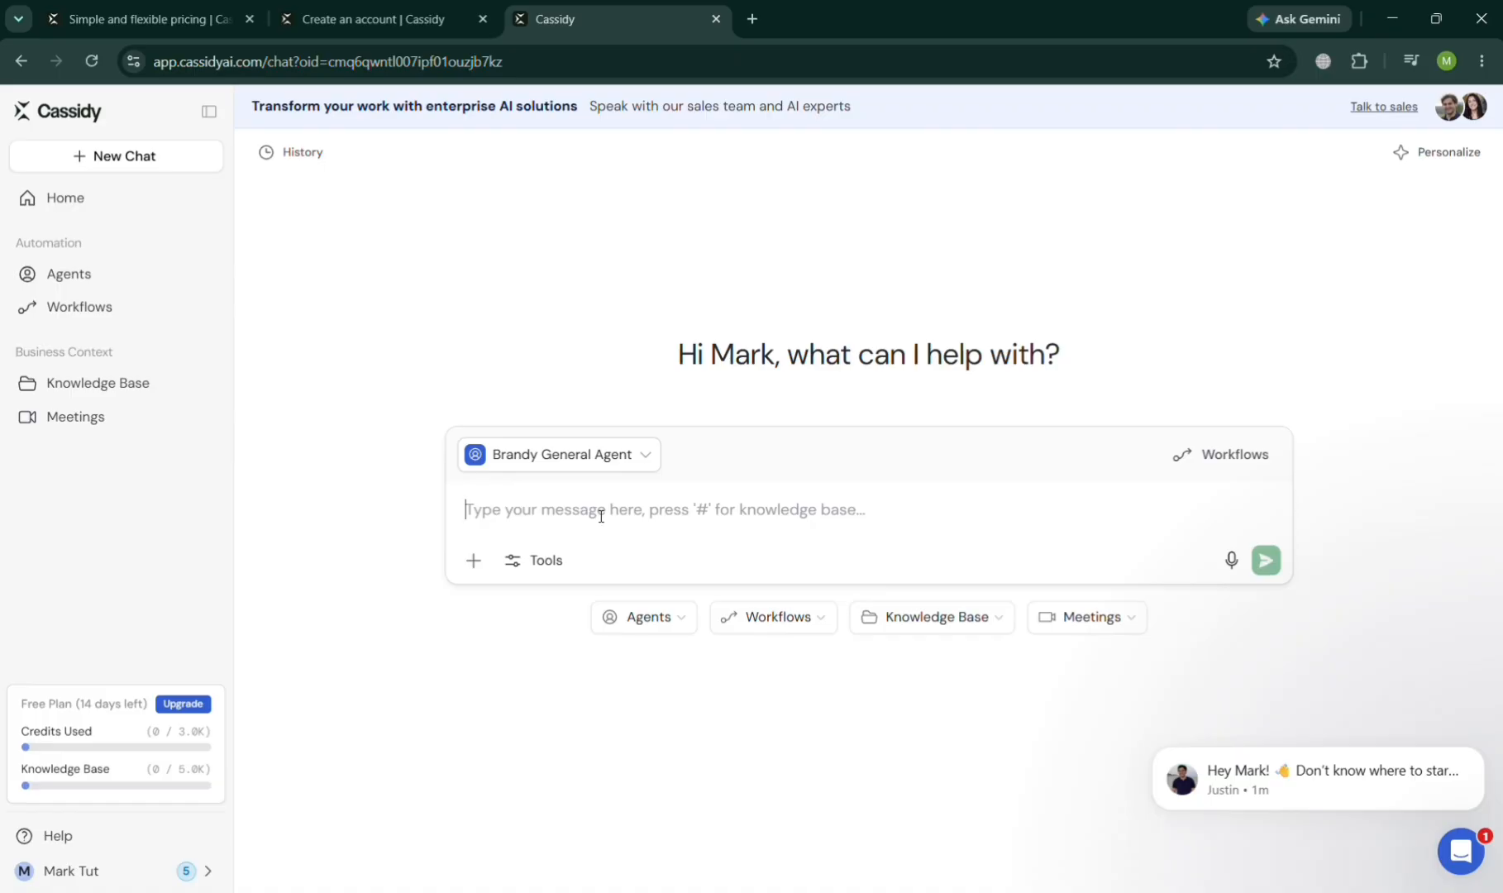
text(Define t)
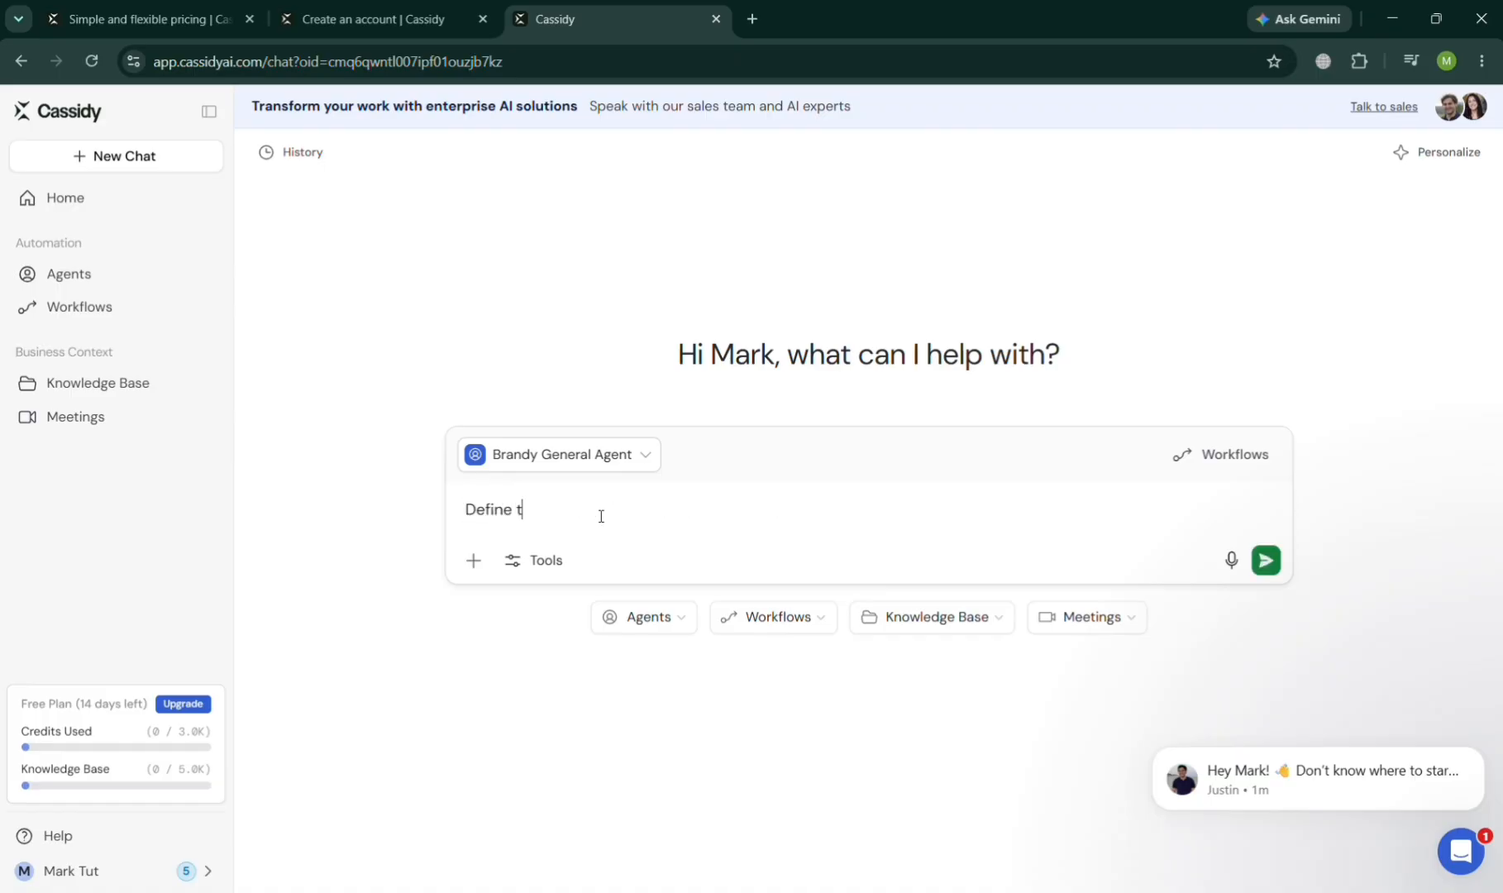
text(he)
key(BackSpace)
key(BackSpace)
key(BackSpace)
key(BackSpace)
text(Cyber Intelligence and its typ)
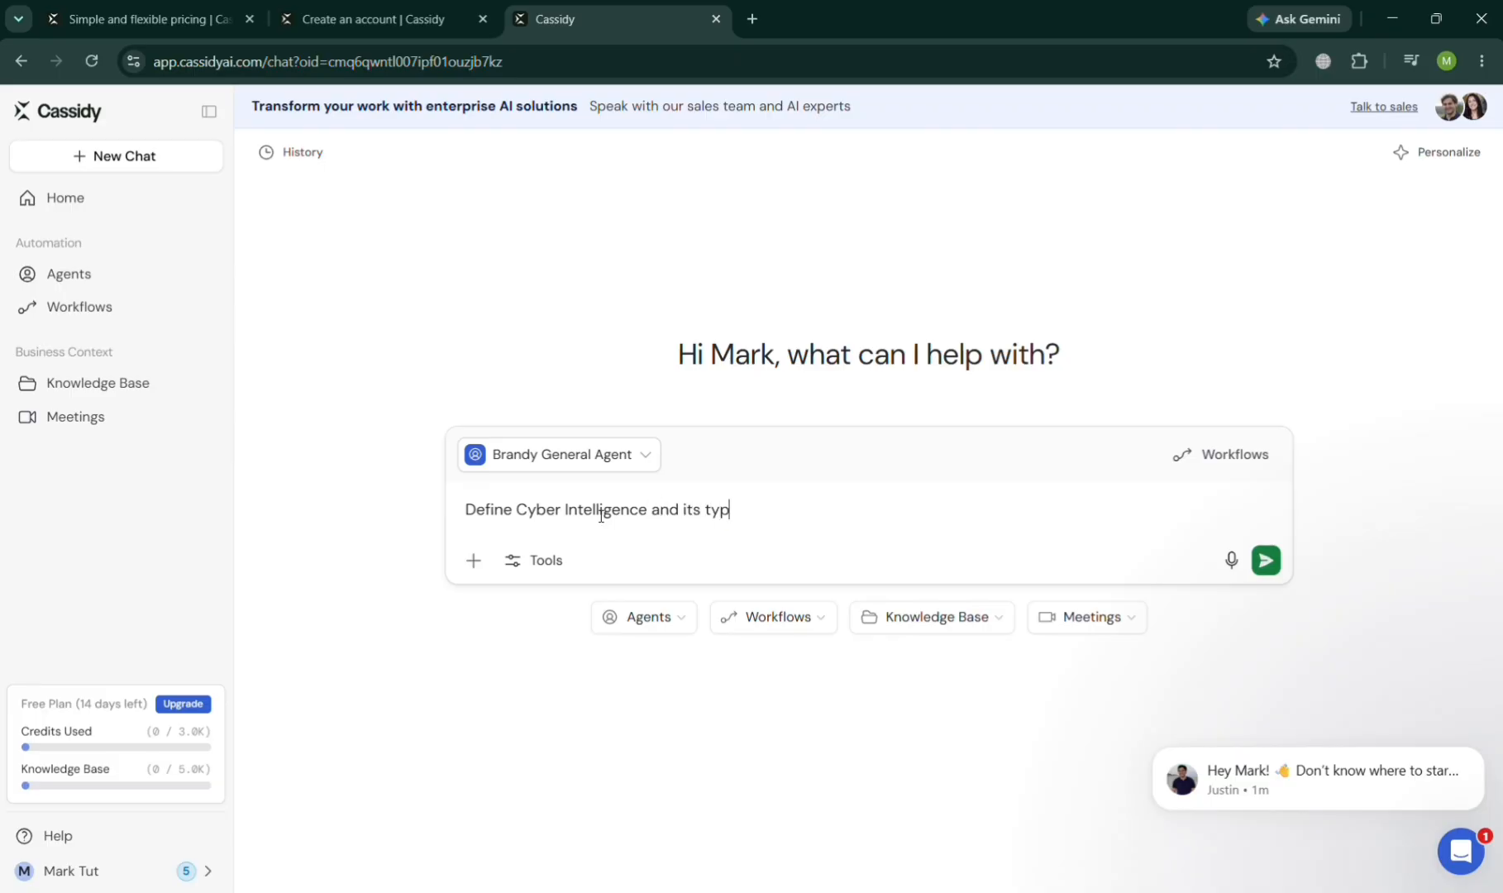
text(e)
key(Return)
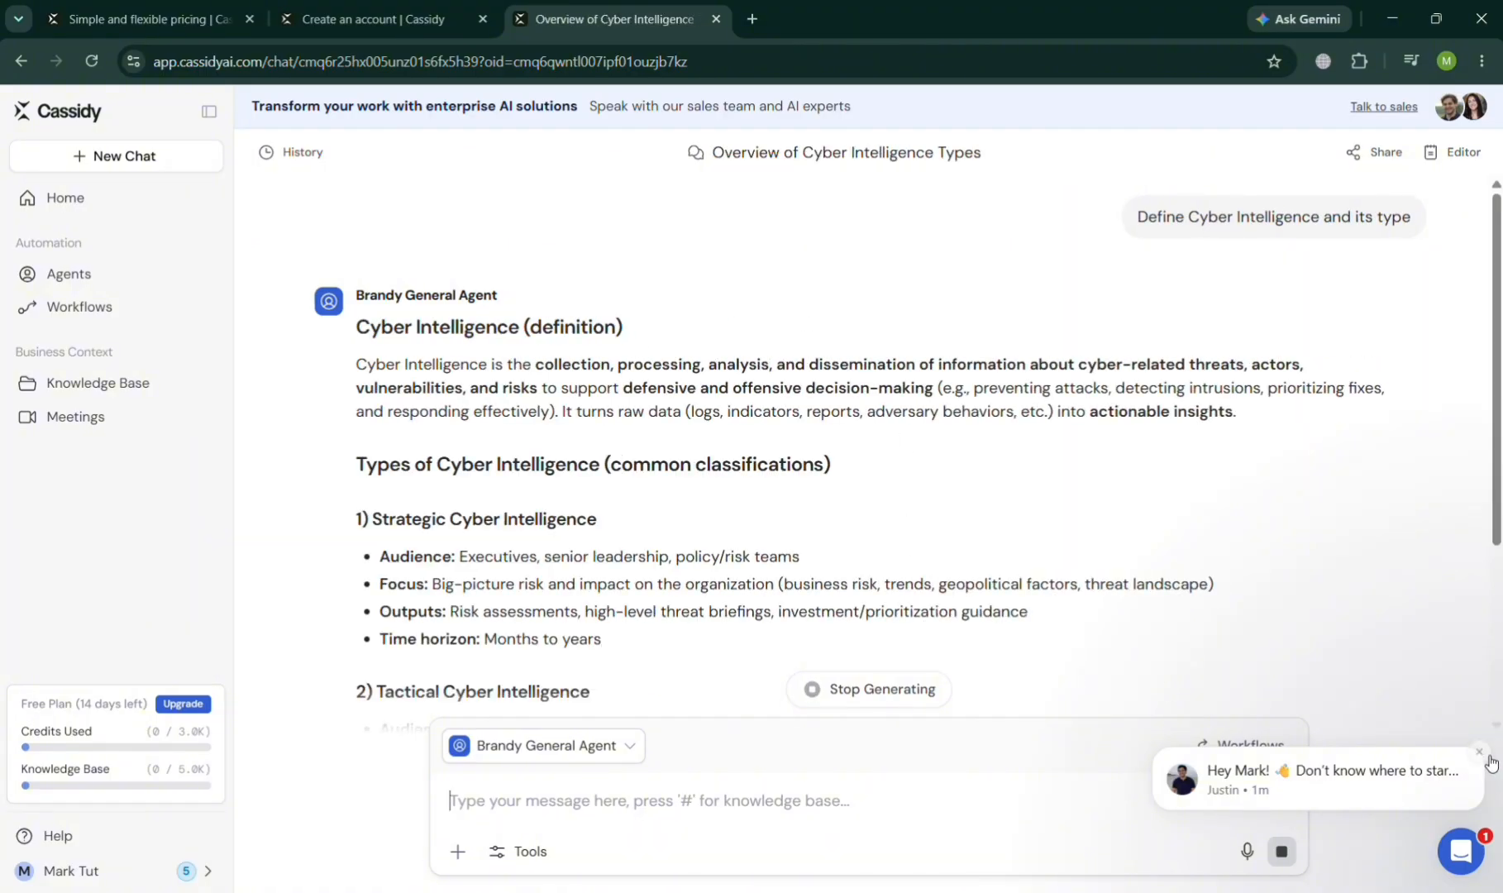
Dismiss the support message preview and switch the chat's agent to GPT-4o
click(1479, 751)
click(636, 749)
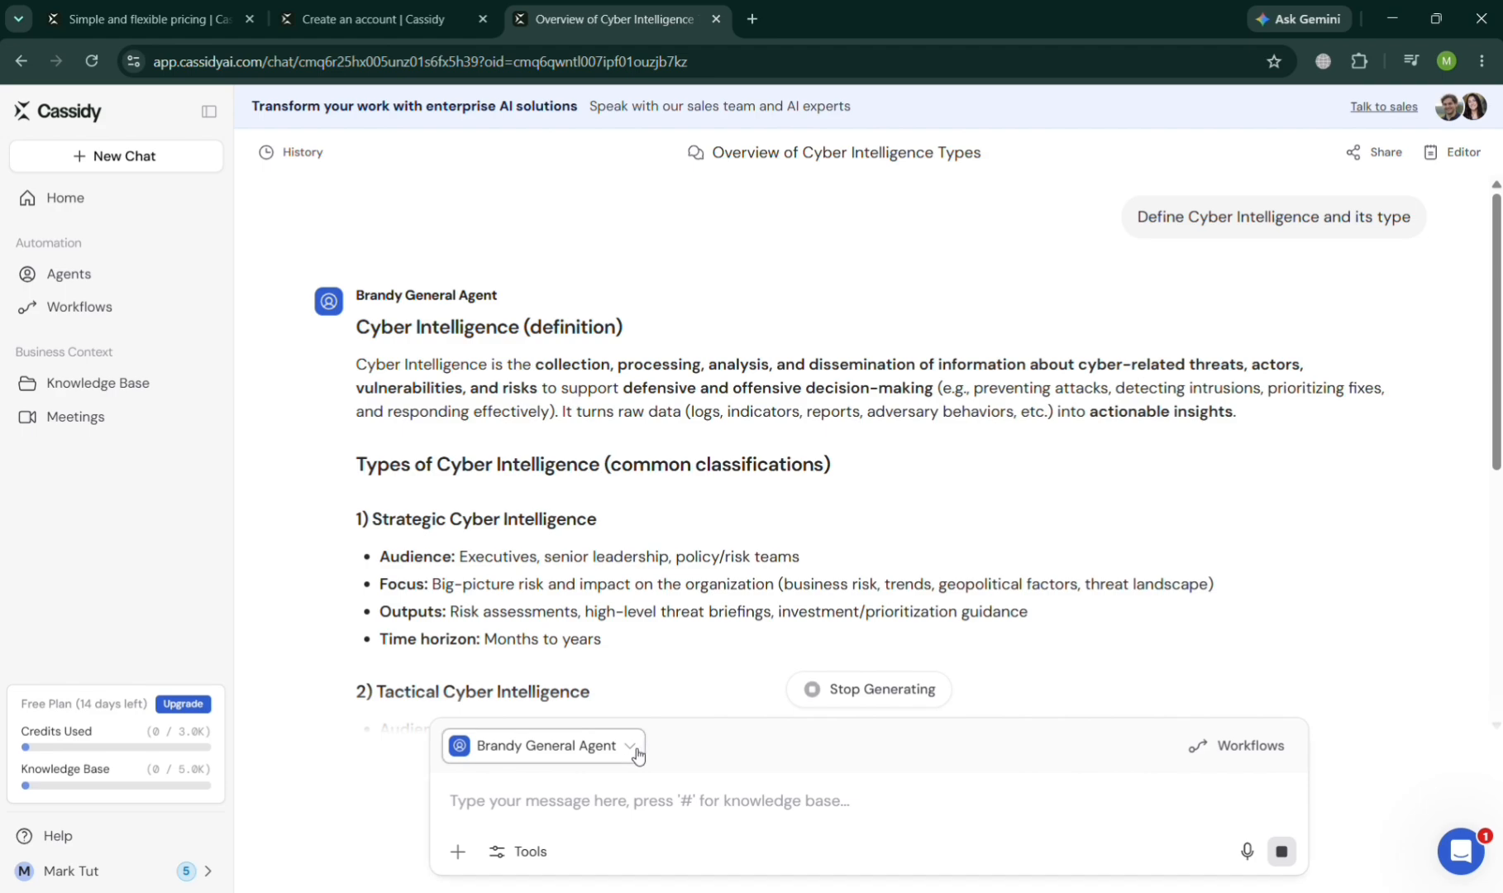
click(619, 541)
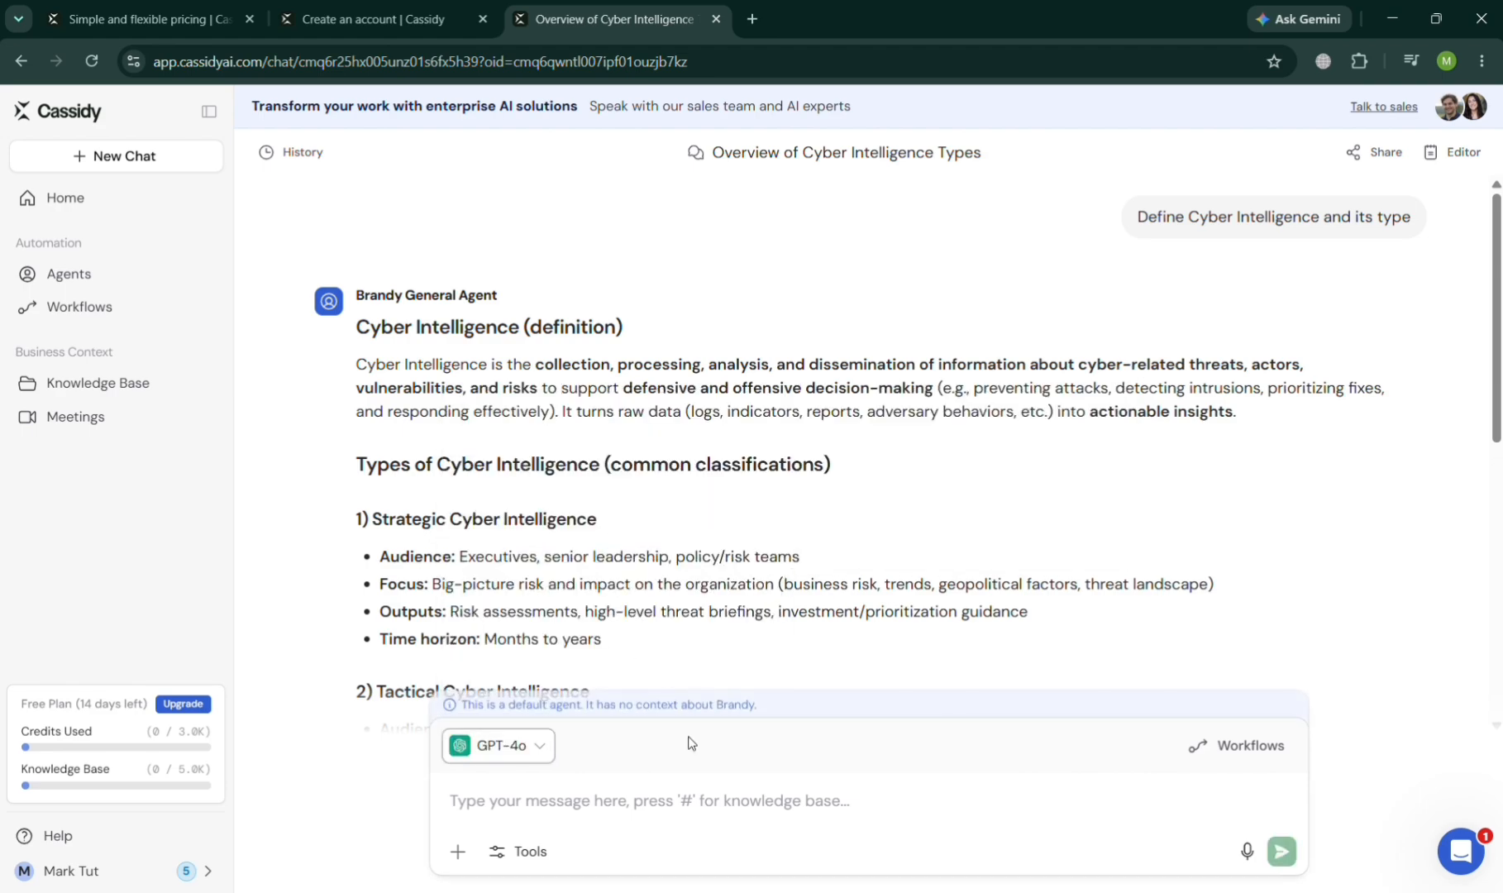
Read through the Cyber Intelligence answer and view the tools available to GPT-4o
scroll(785, 653, down, 7)
scroll(910, 614, up, 2)
scroll(910, 614, up, 5)
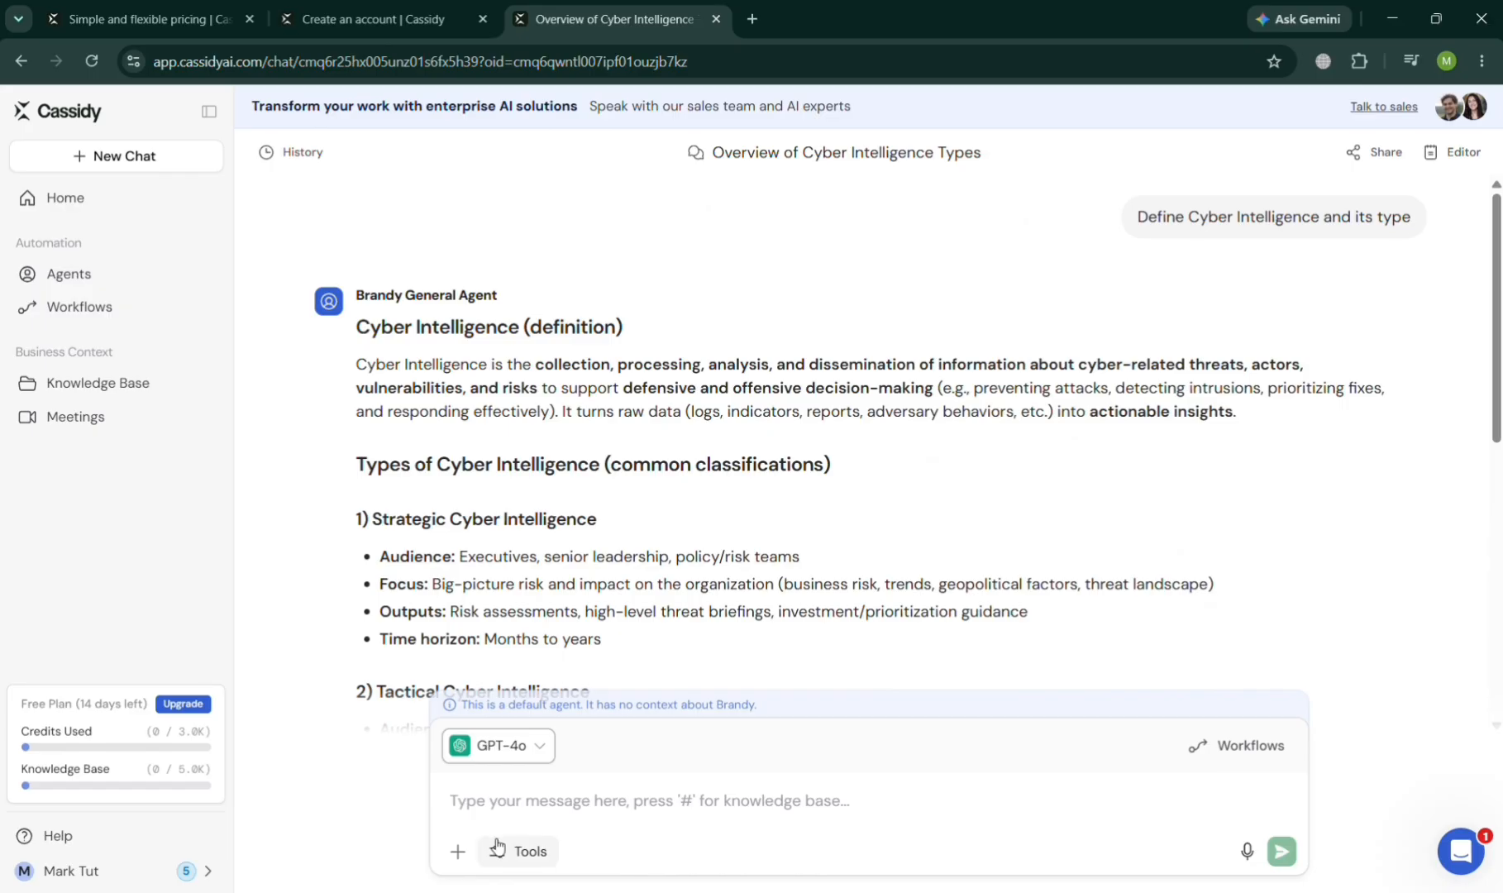
click(521, 852)
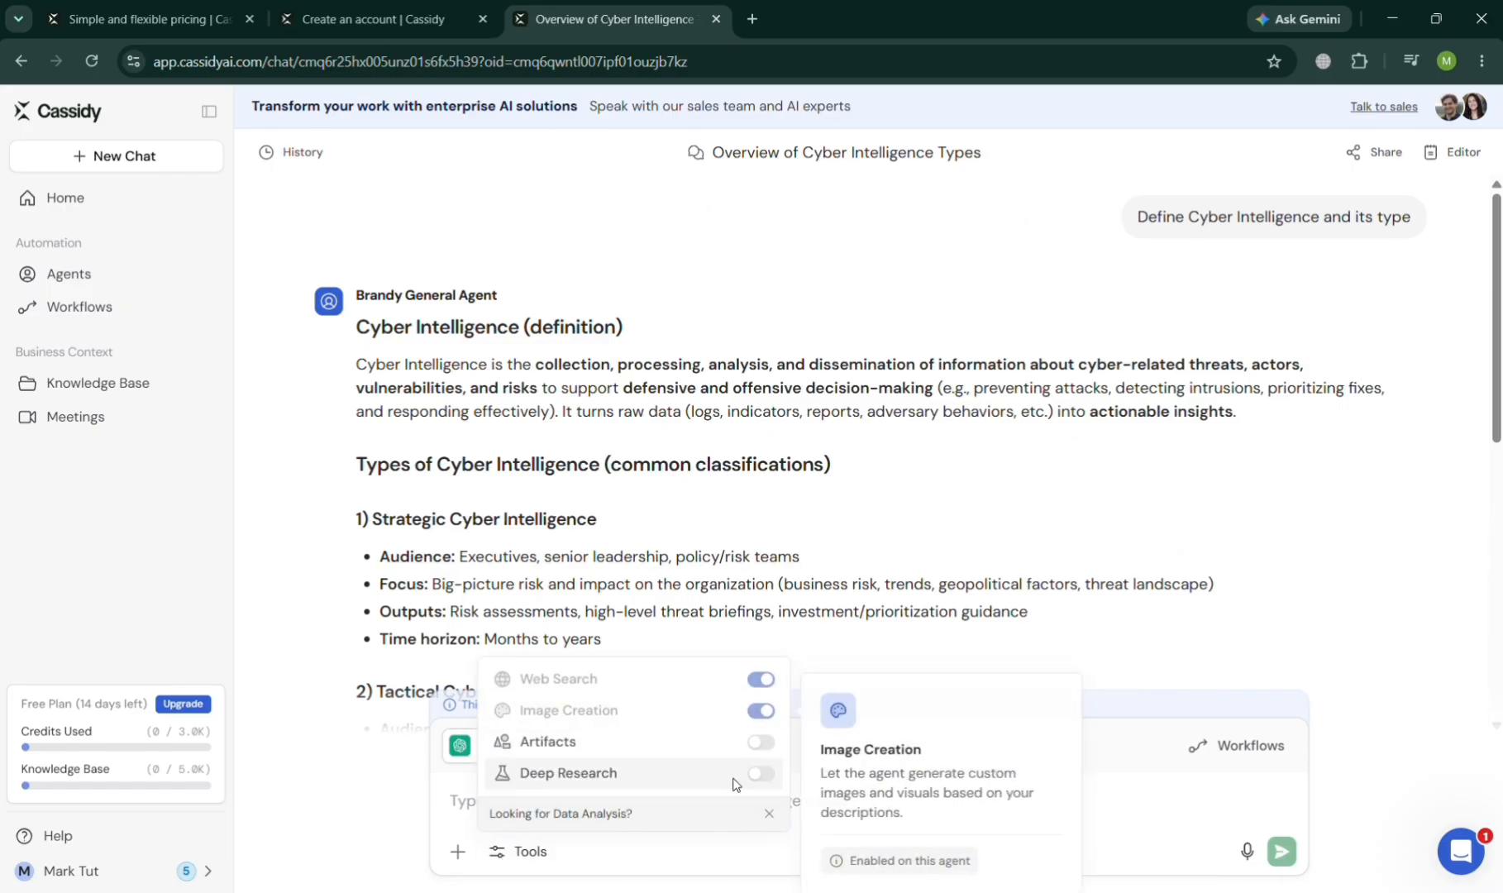
click(887, 813)
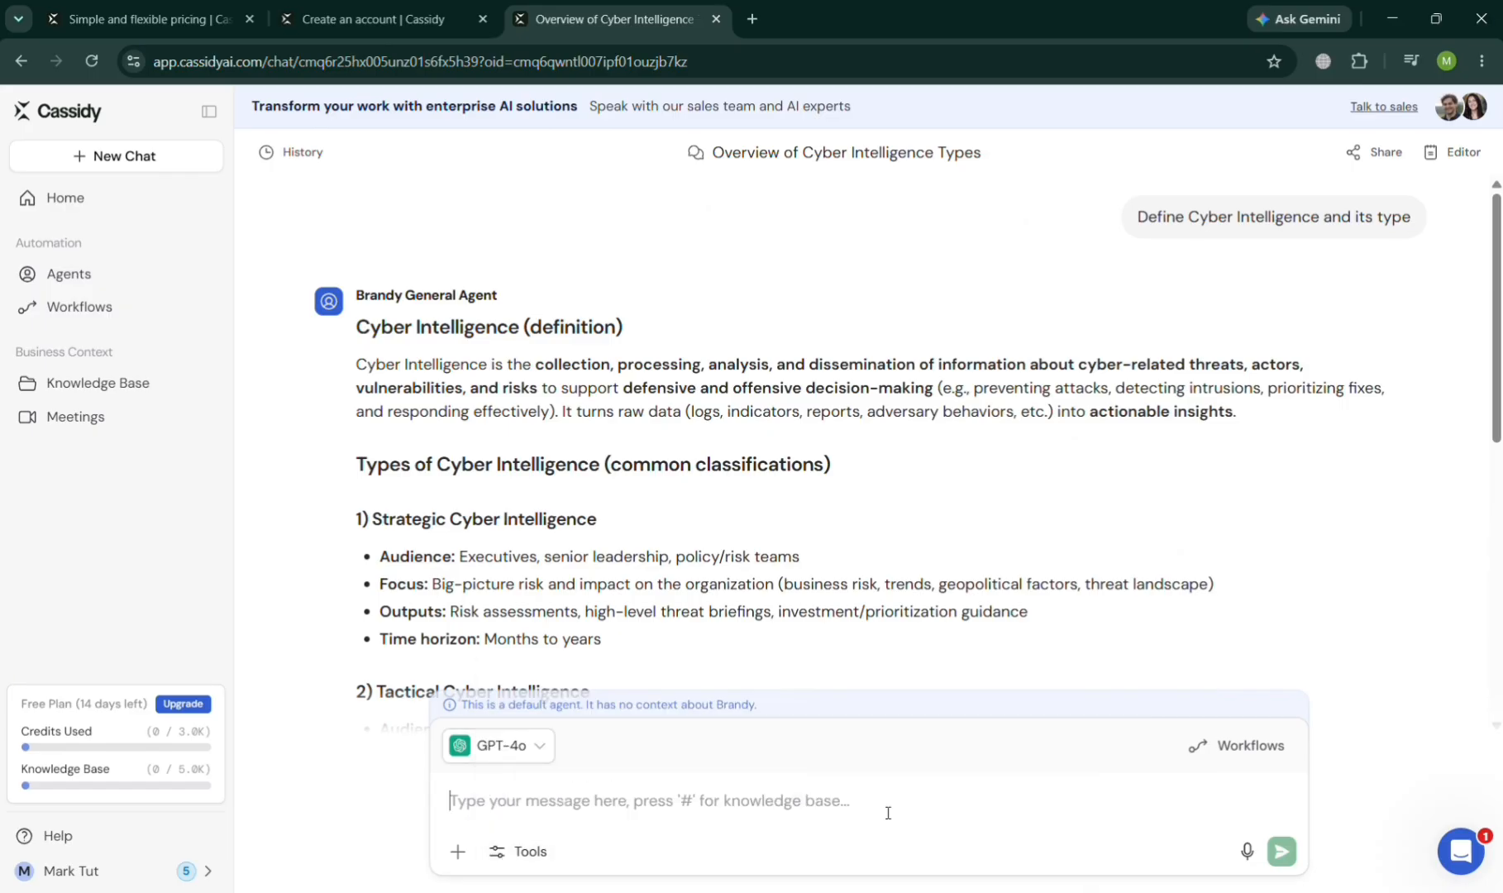
Upload the document CHP 1.pdf to the General Knowledge collection in the Knowledge Base
click(142, 280)
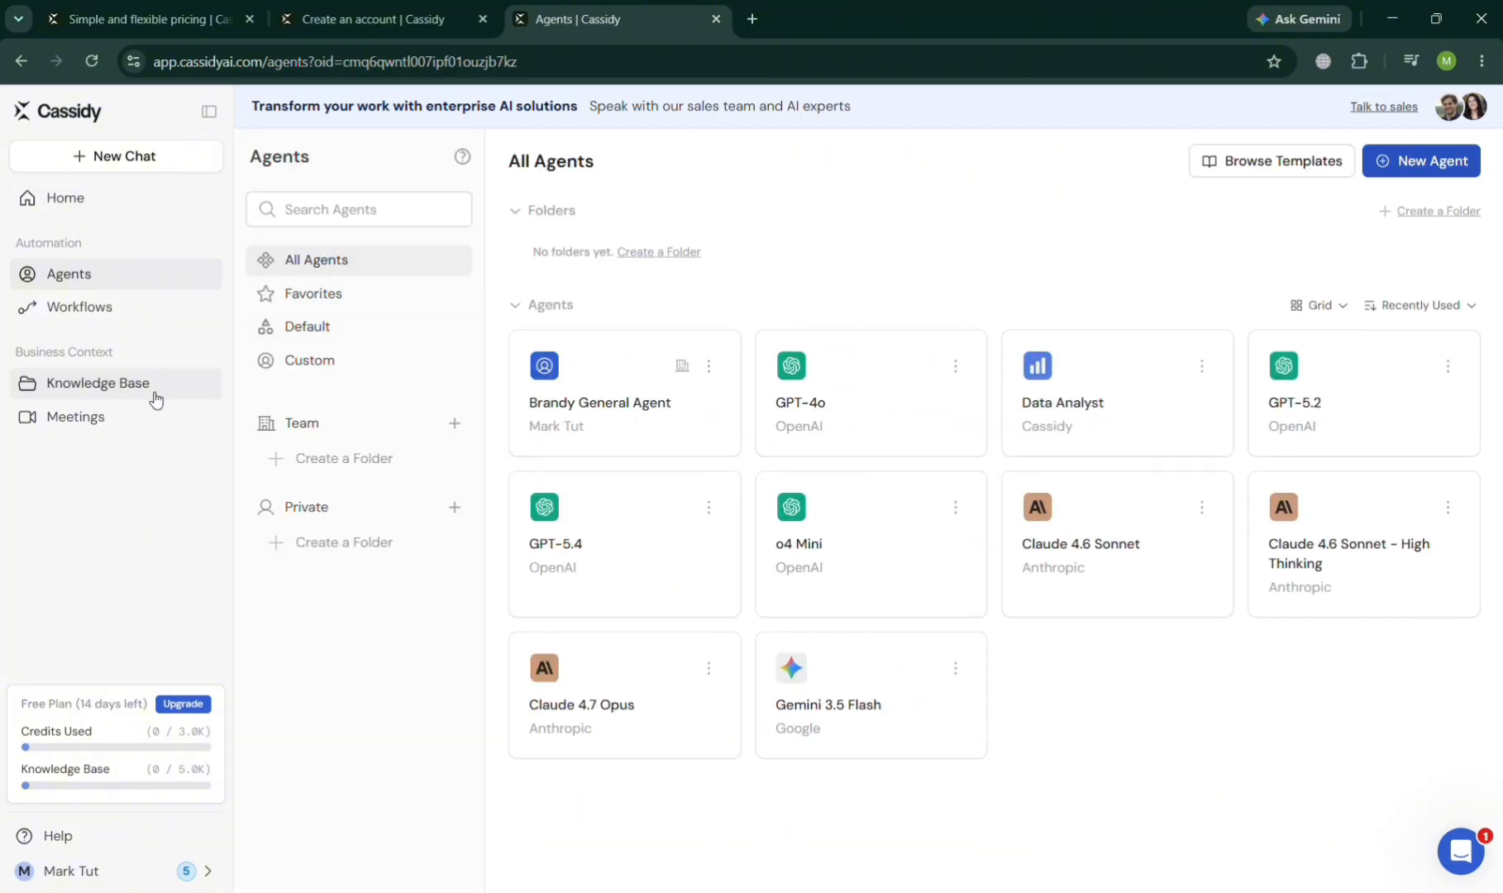
click(149, 394)
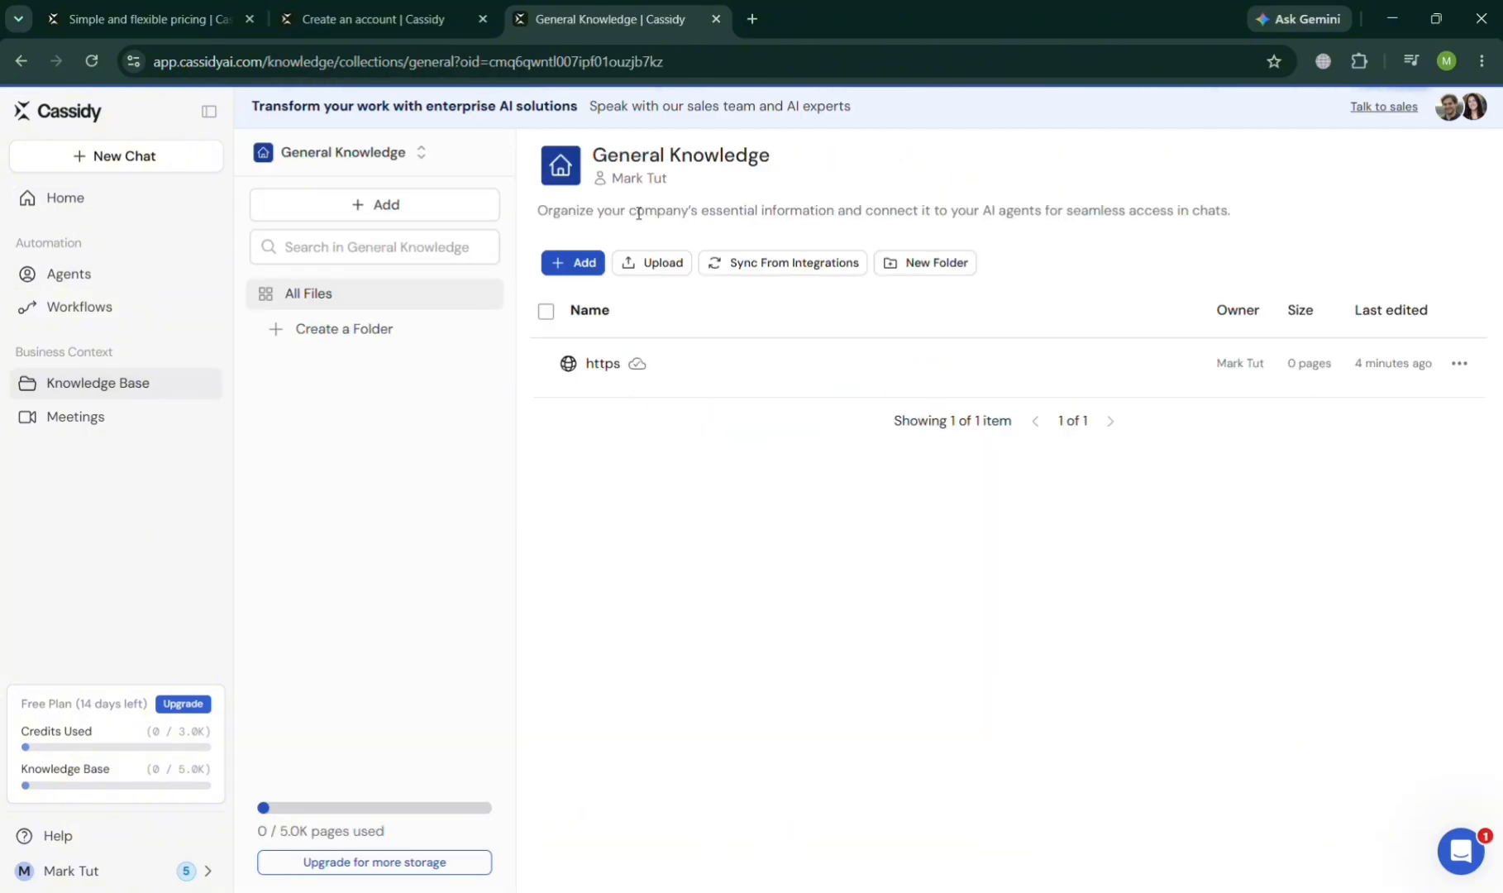
click(673, 262)
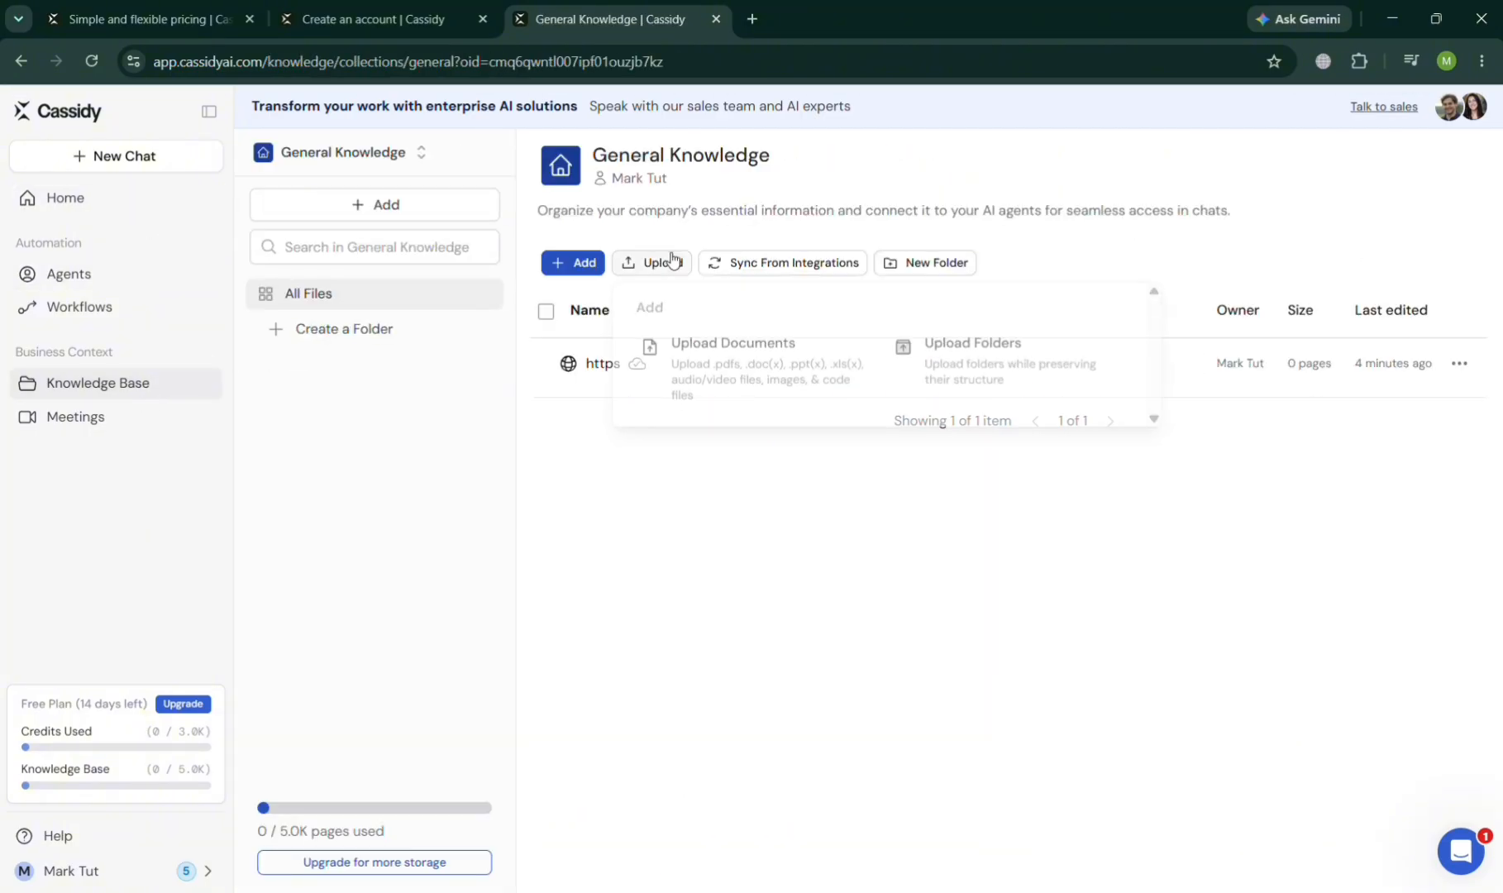
click(790, 347)
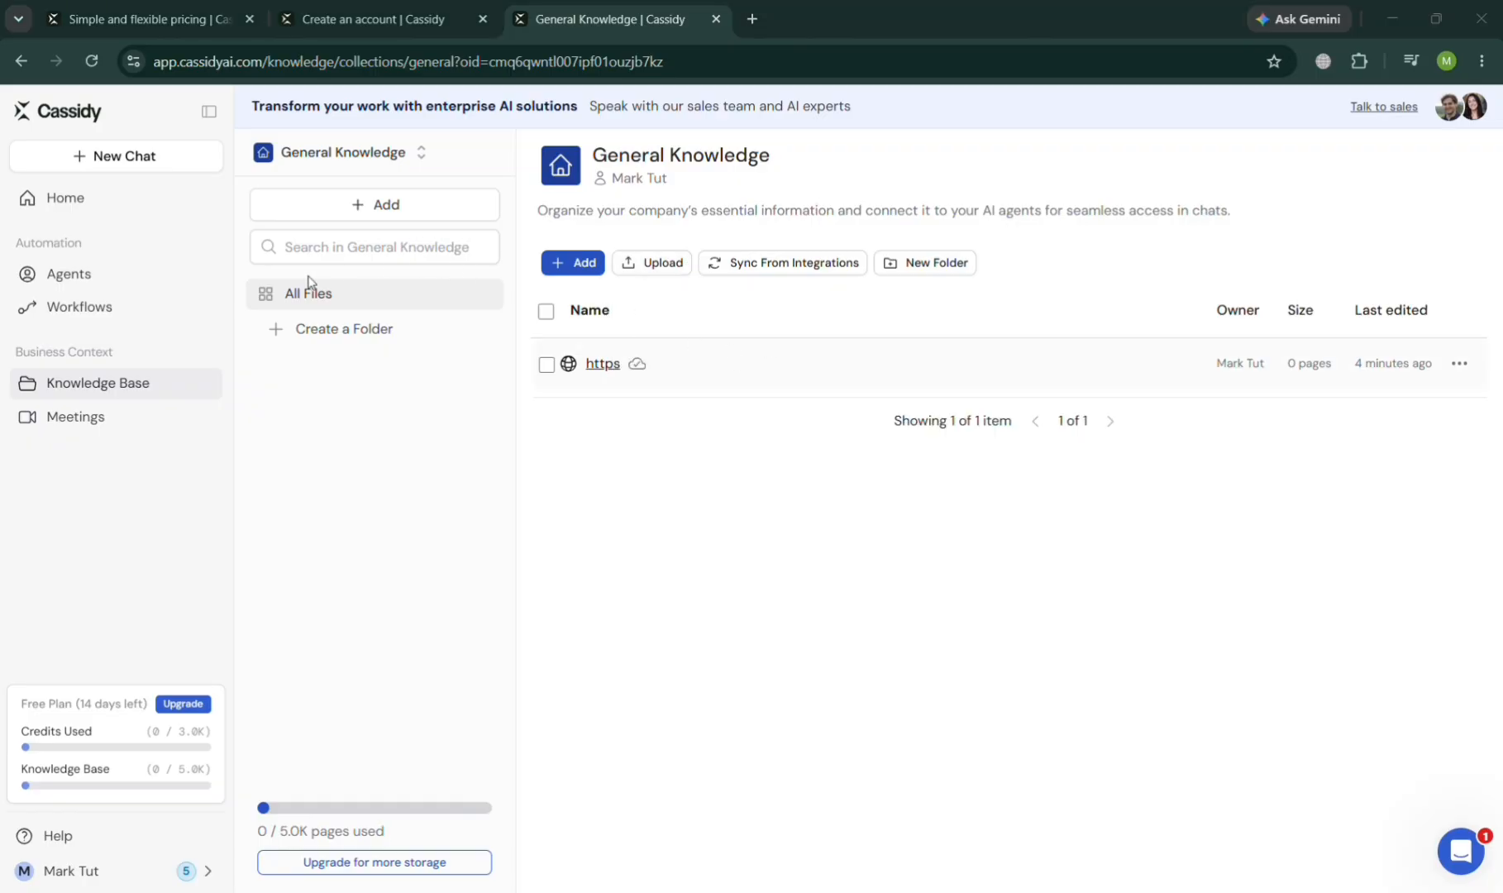
double_click(537, 334)
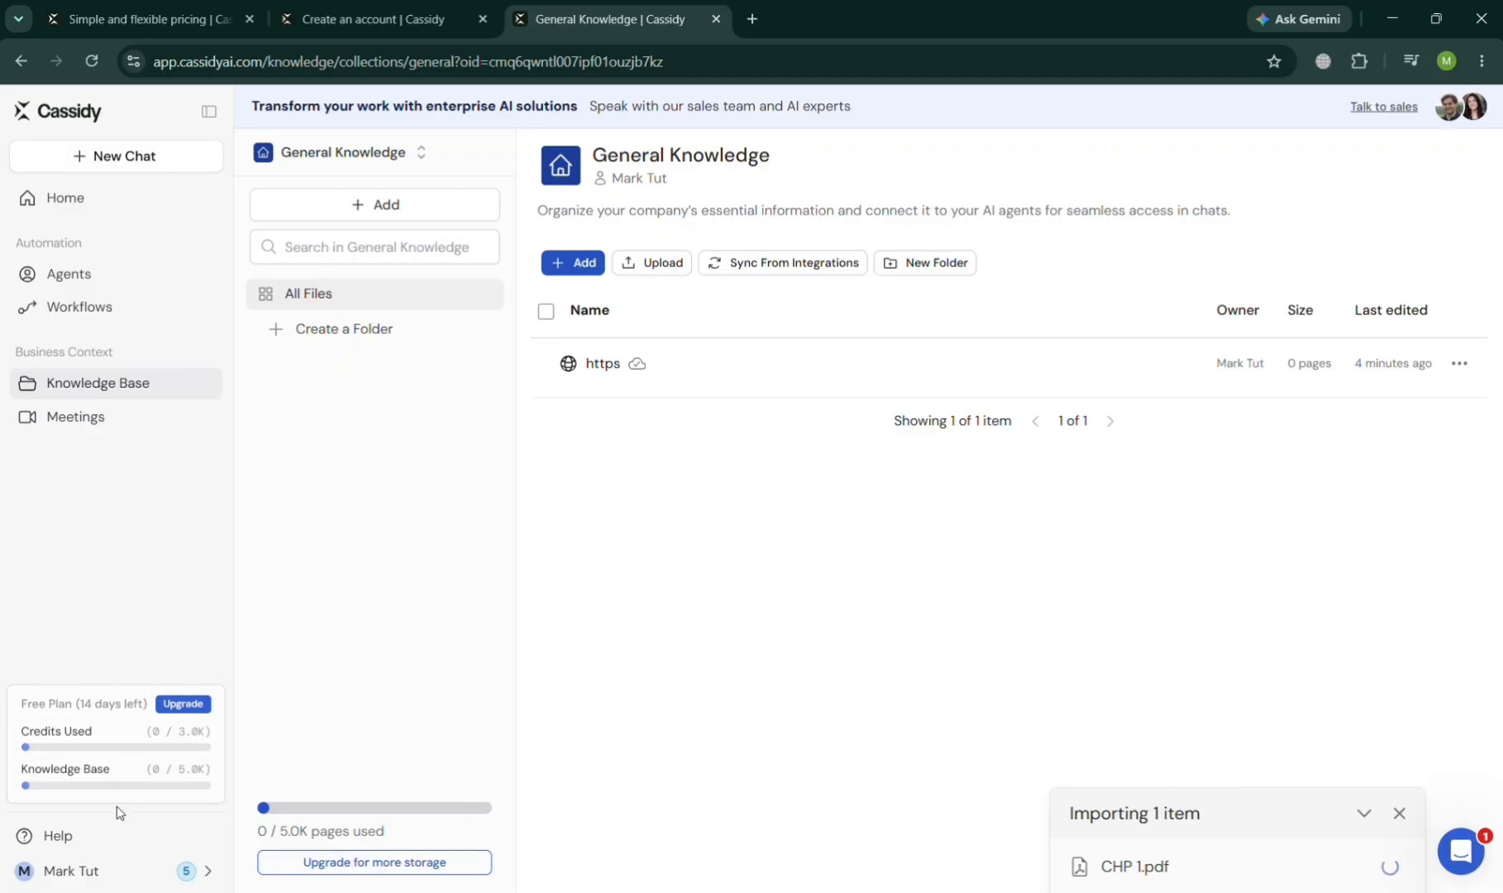
click(111, 870)
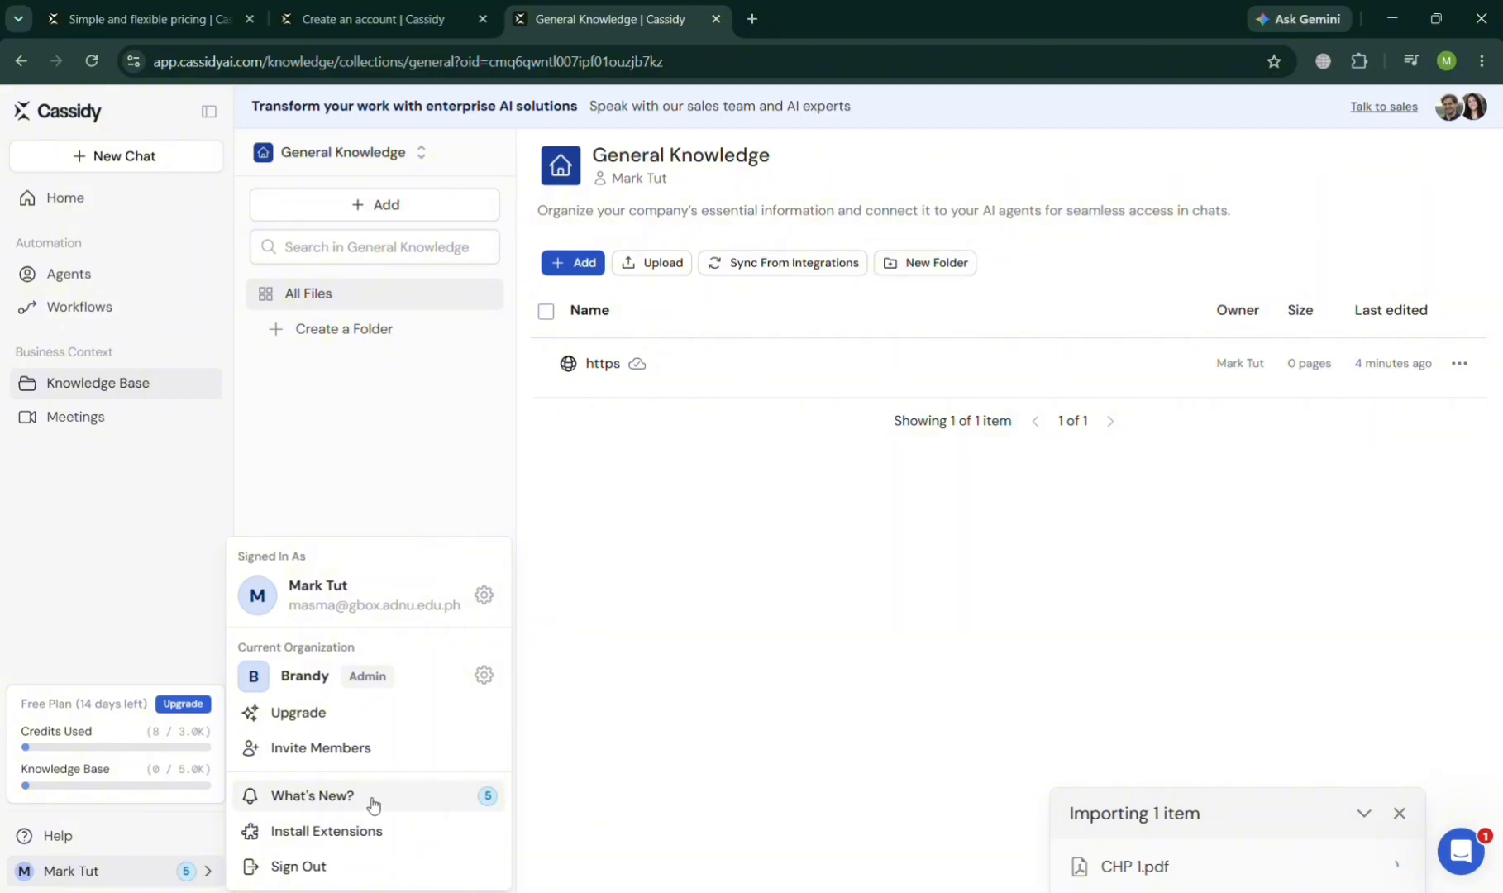
click(299, 456)
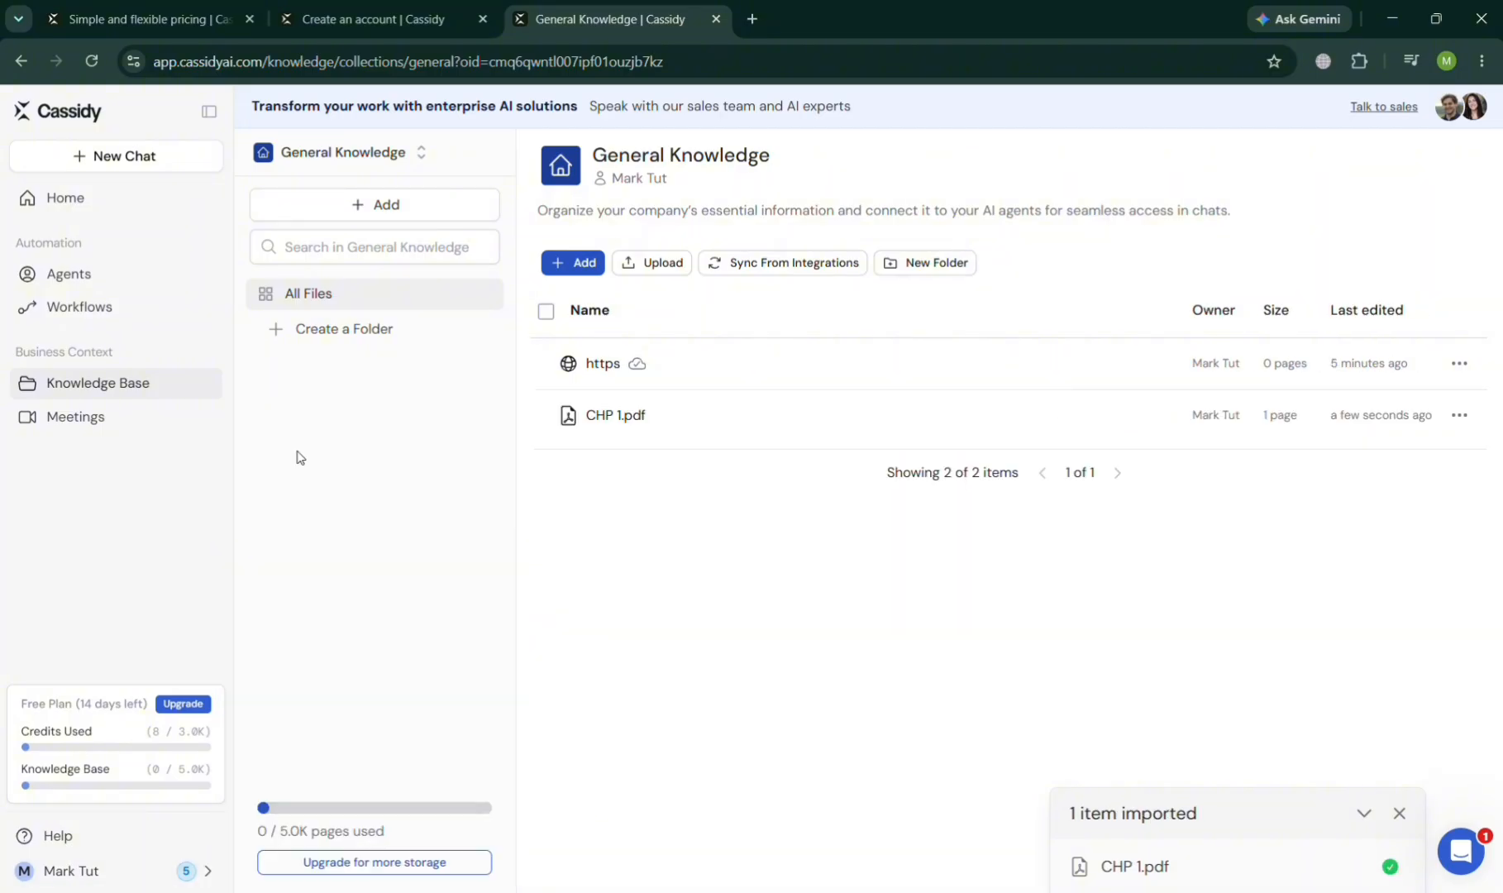
Open CHP 1.pdf from the General Knowledge collection and look through its slides
click(643, 420)
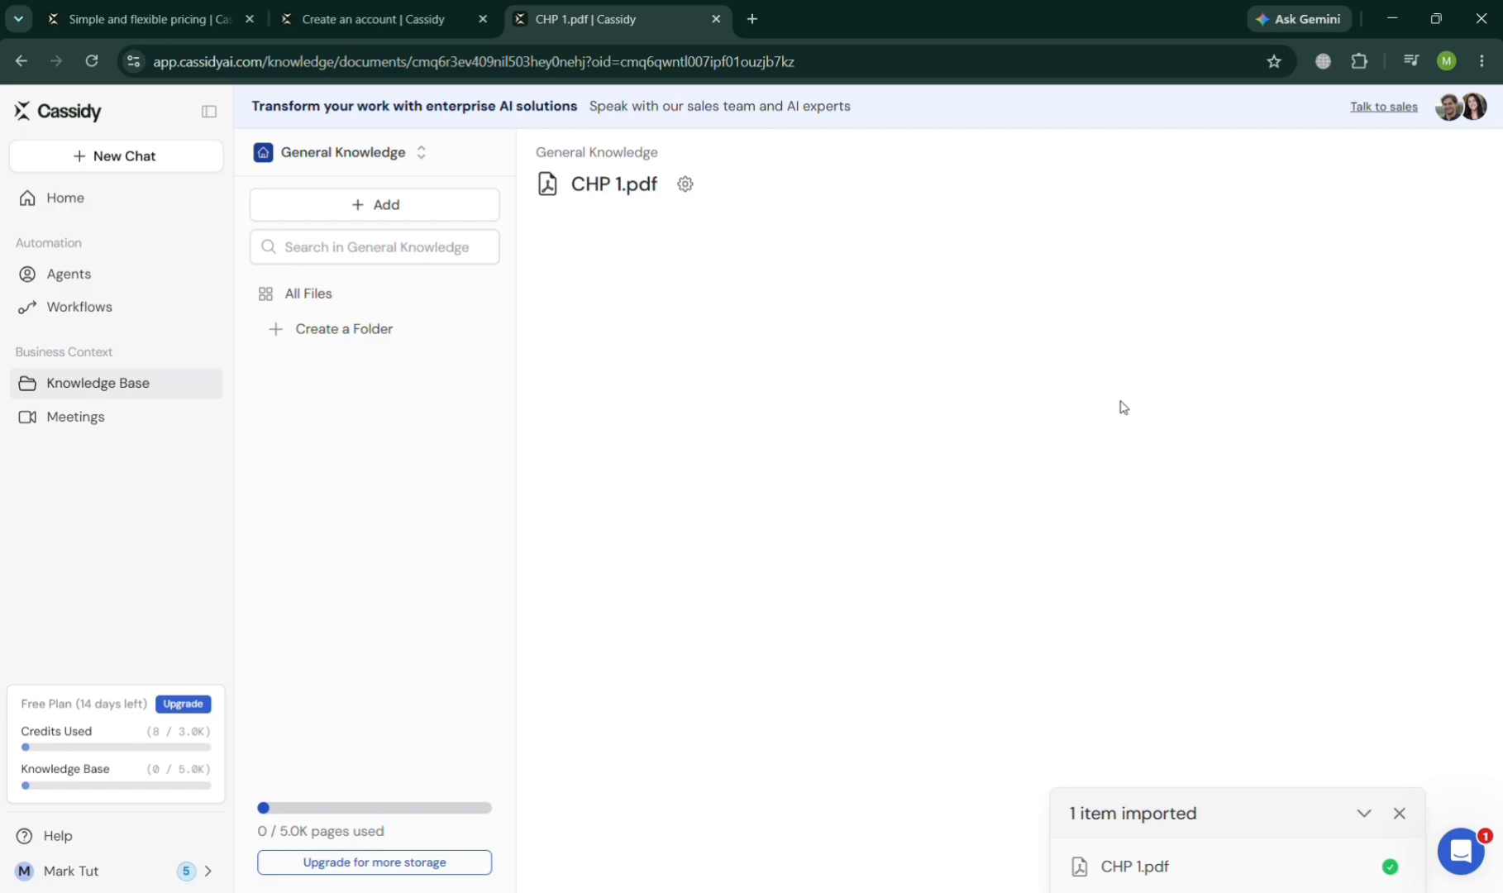
scroll(912, 592, down, 8)
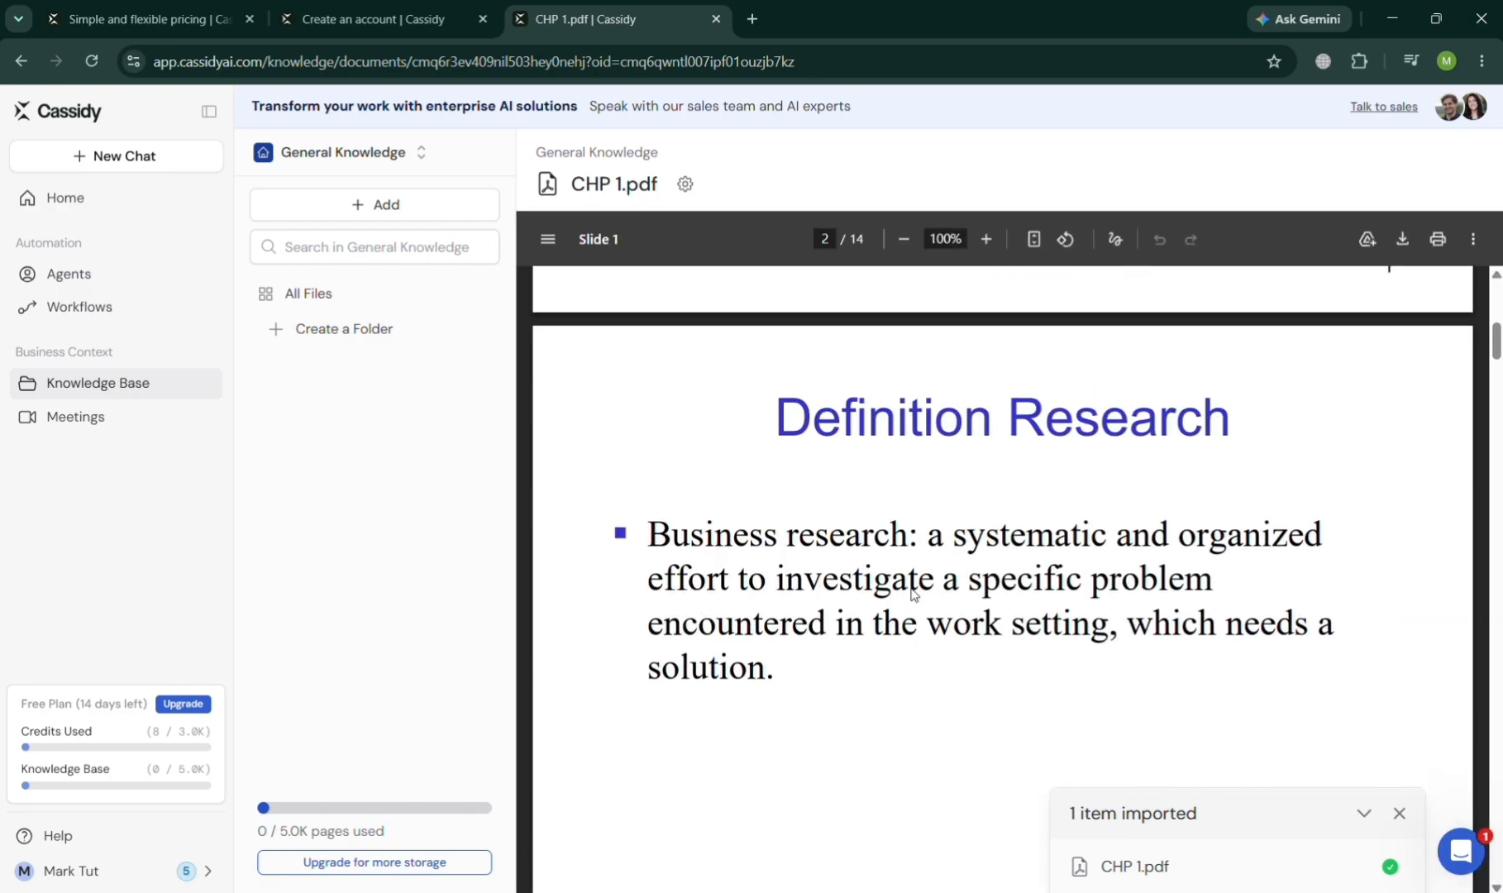
scroll(913, 592, down, 20)
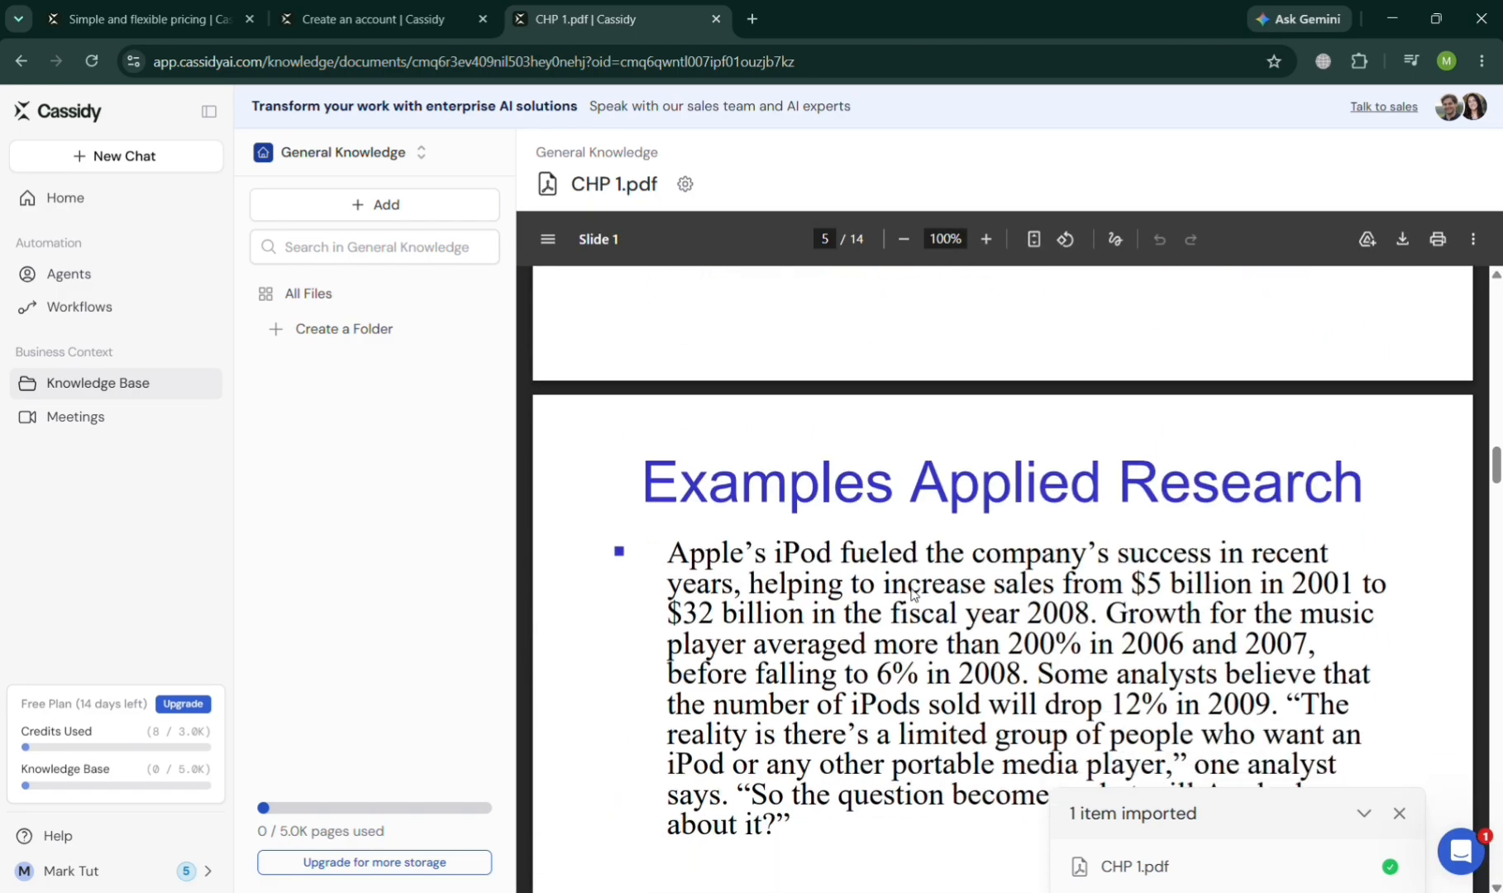
scroll(913, 592, down, 20)
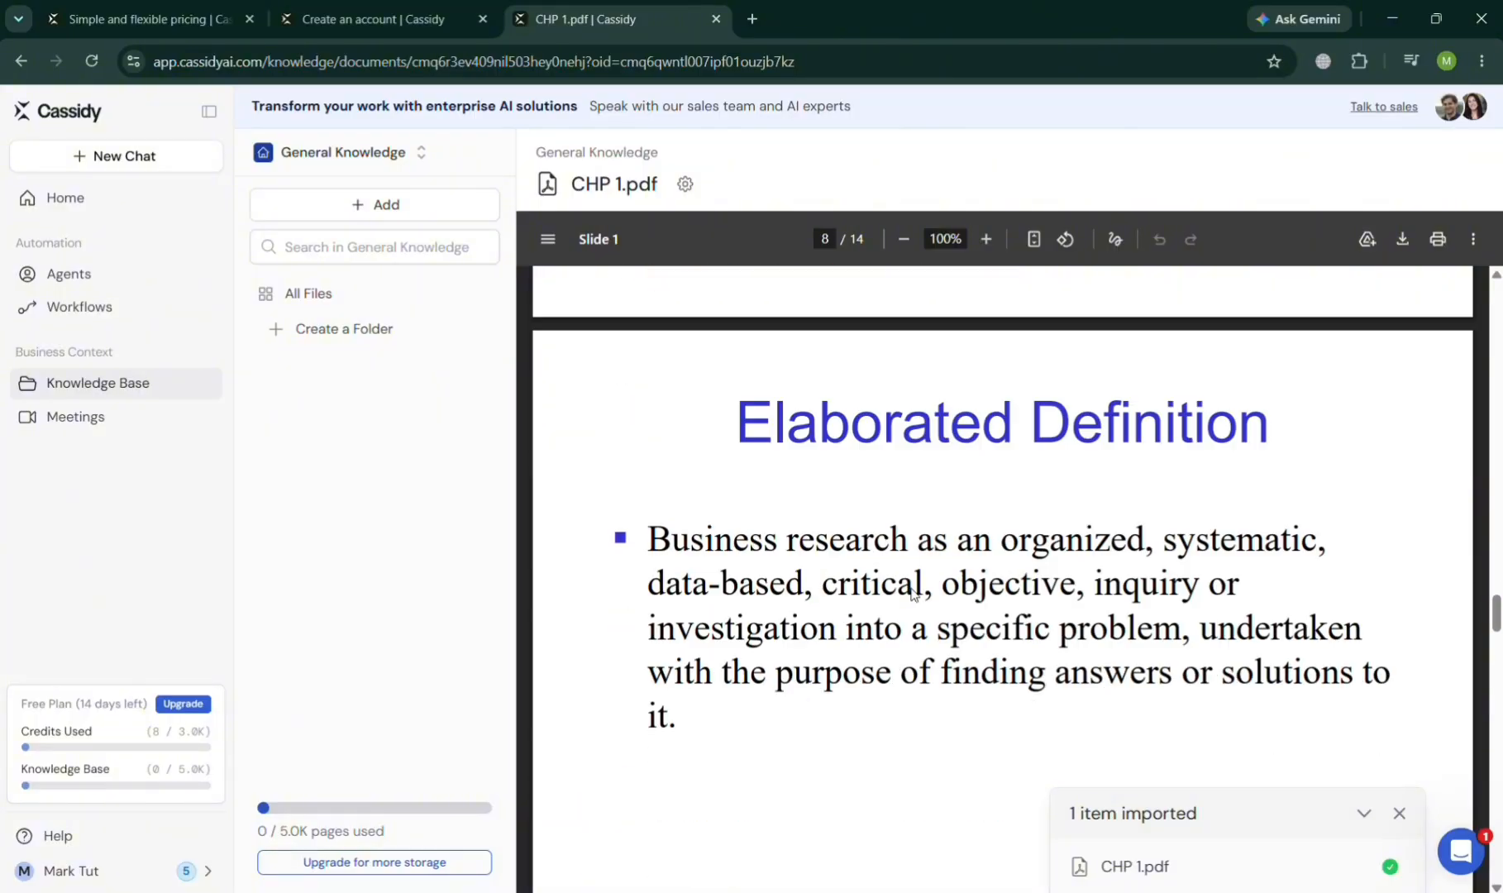
scroll(913, 591, down, 20)
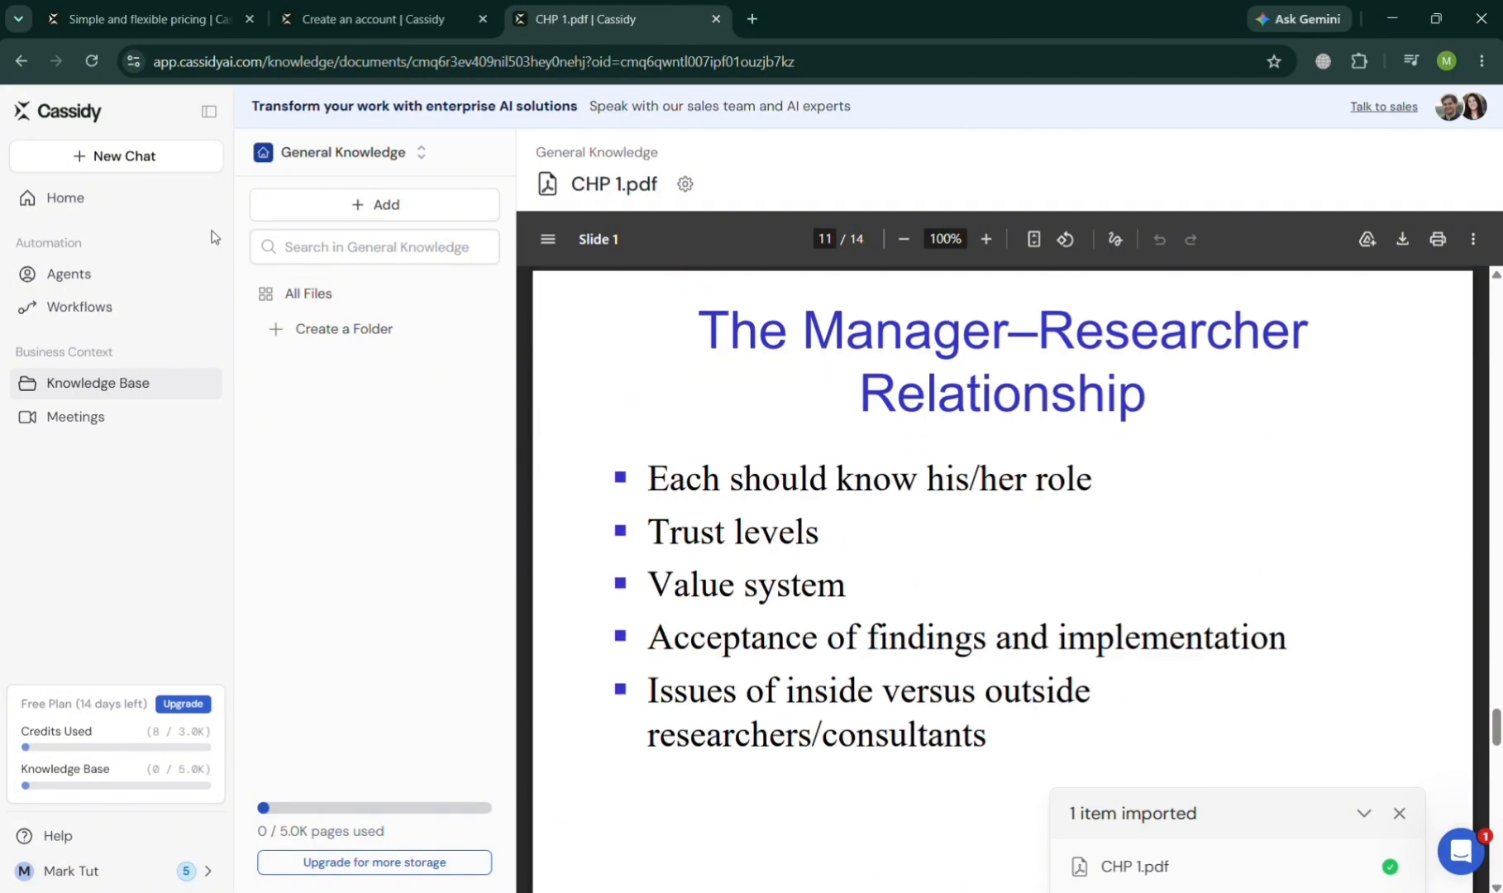
Start a new chat with CHP 1.pdf attached from the knowledge base and ask "What is research?"
click(136, 161)
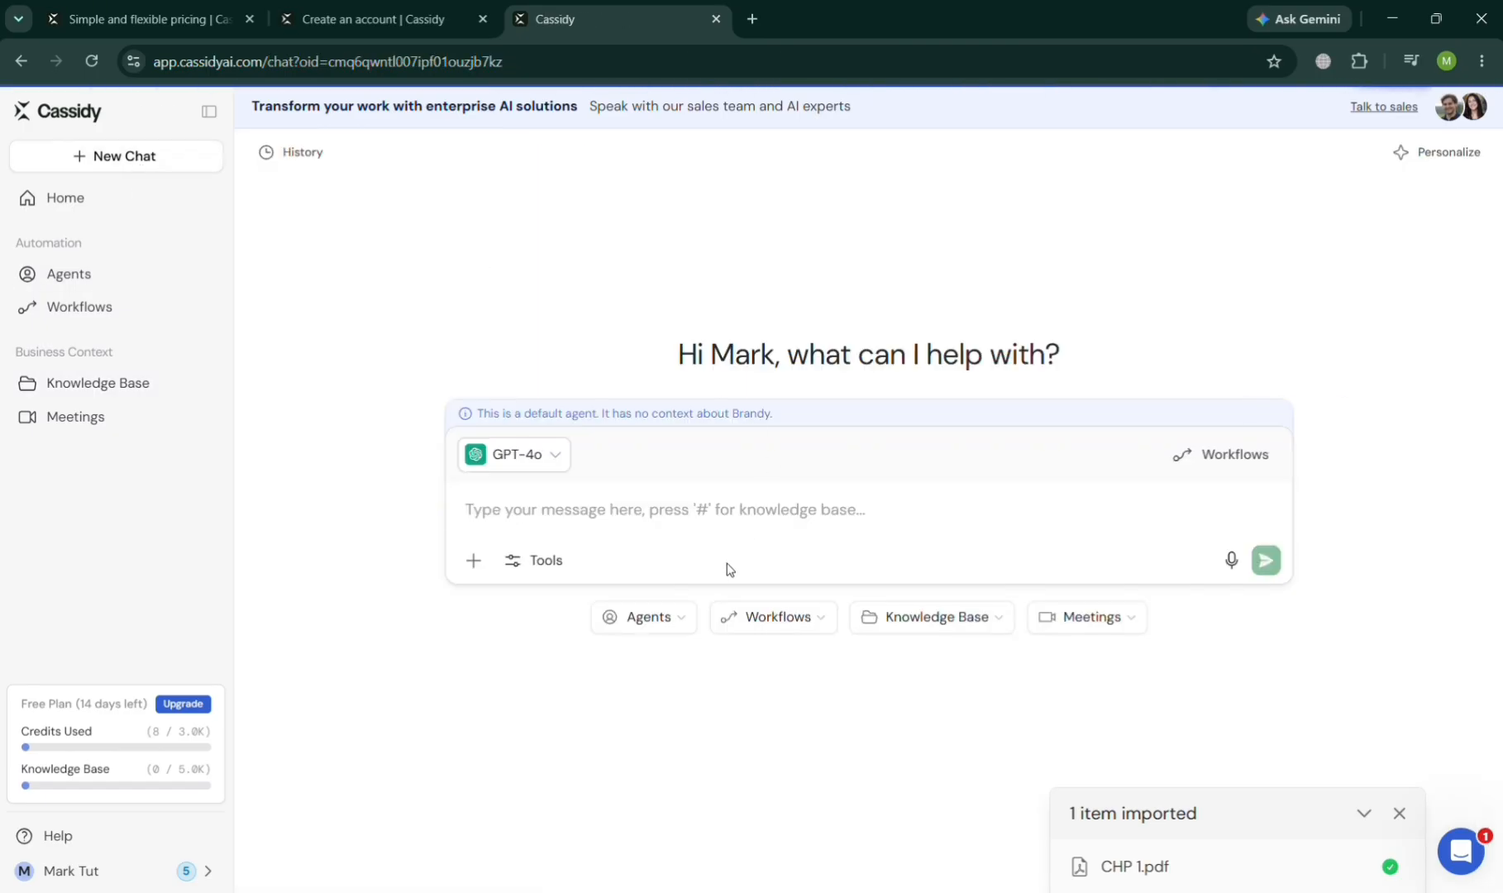
click(953, 638)
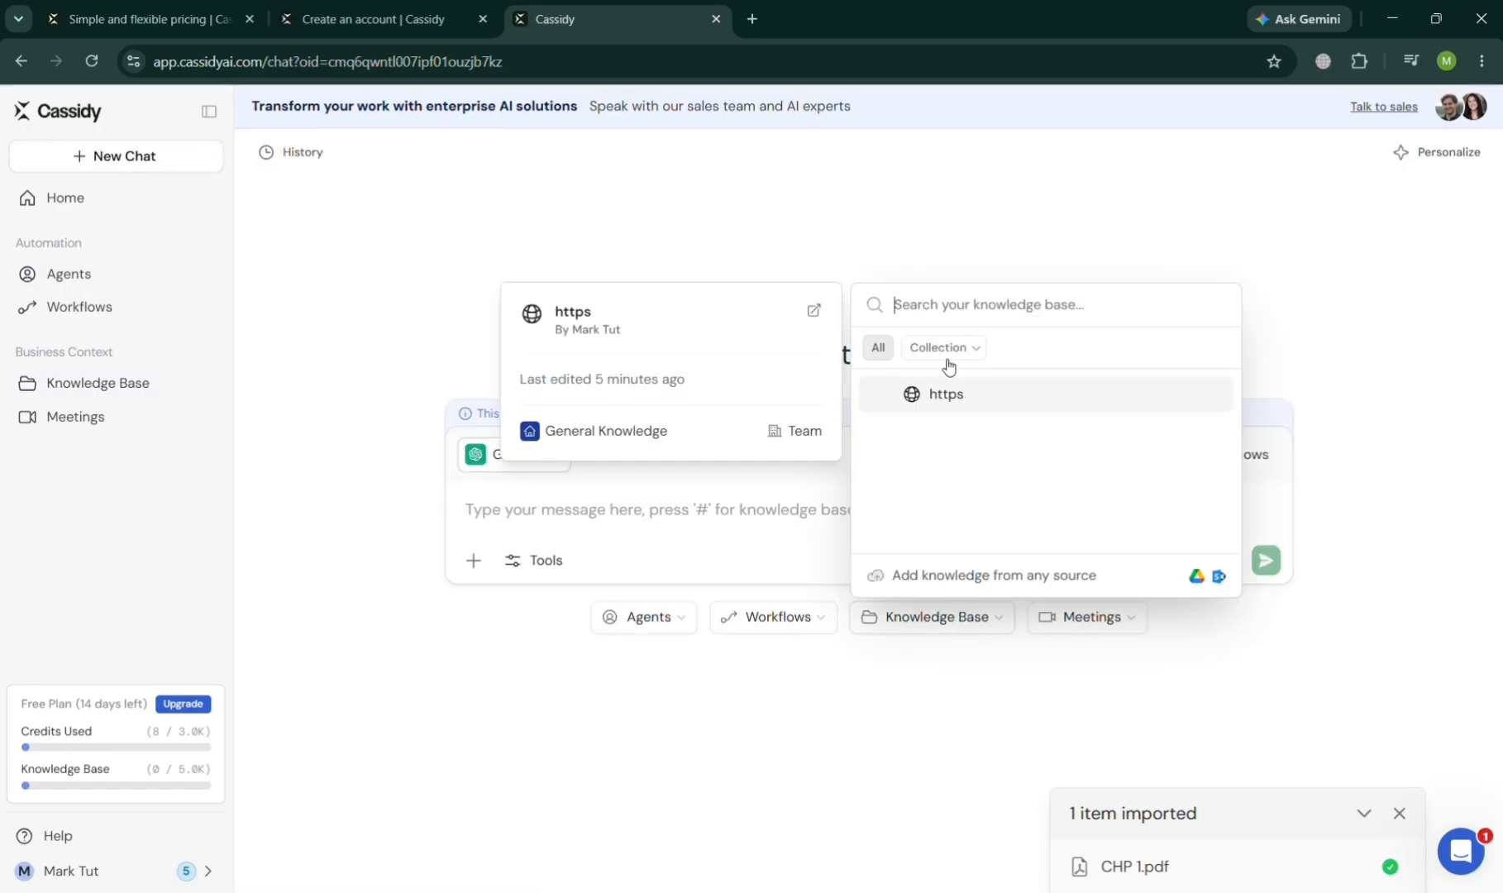
click(945, 431)
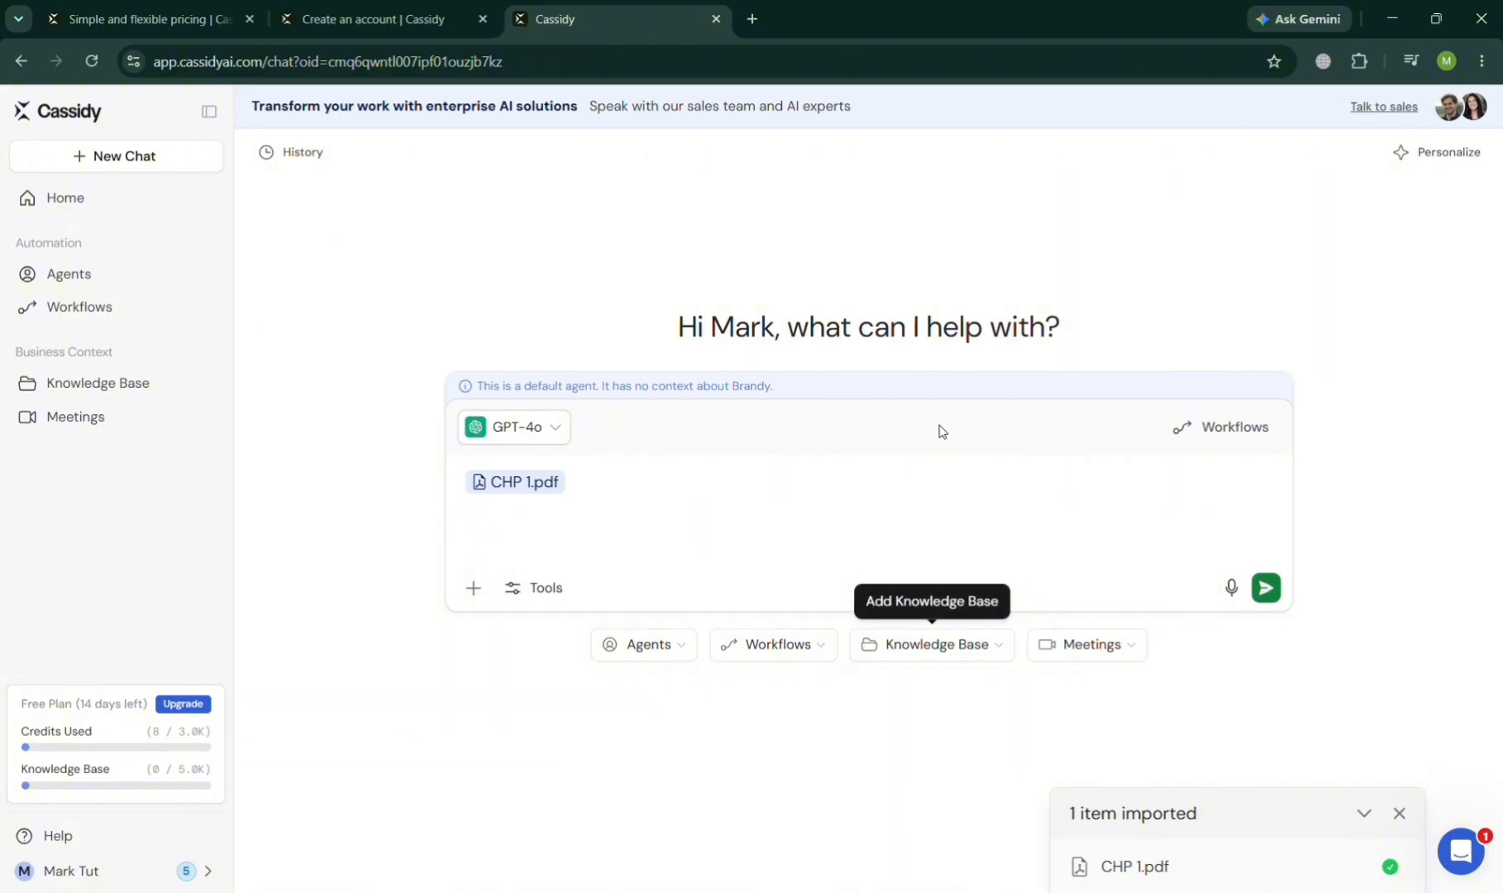
click(600, 552)
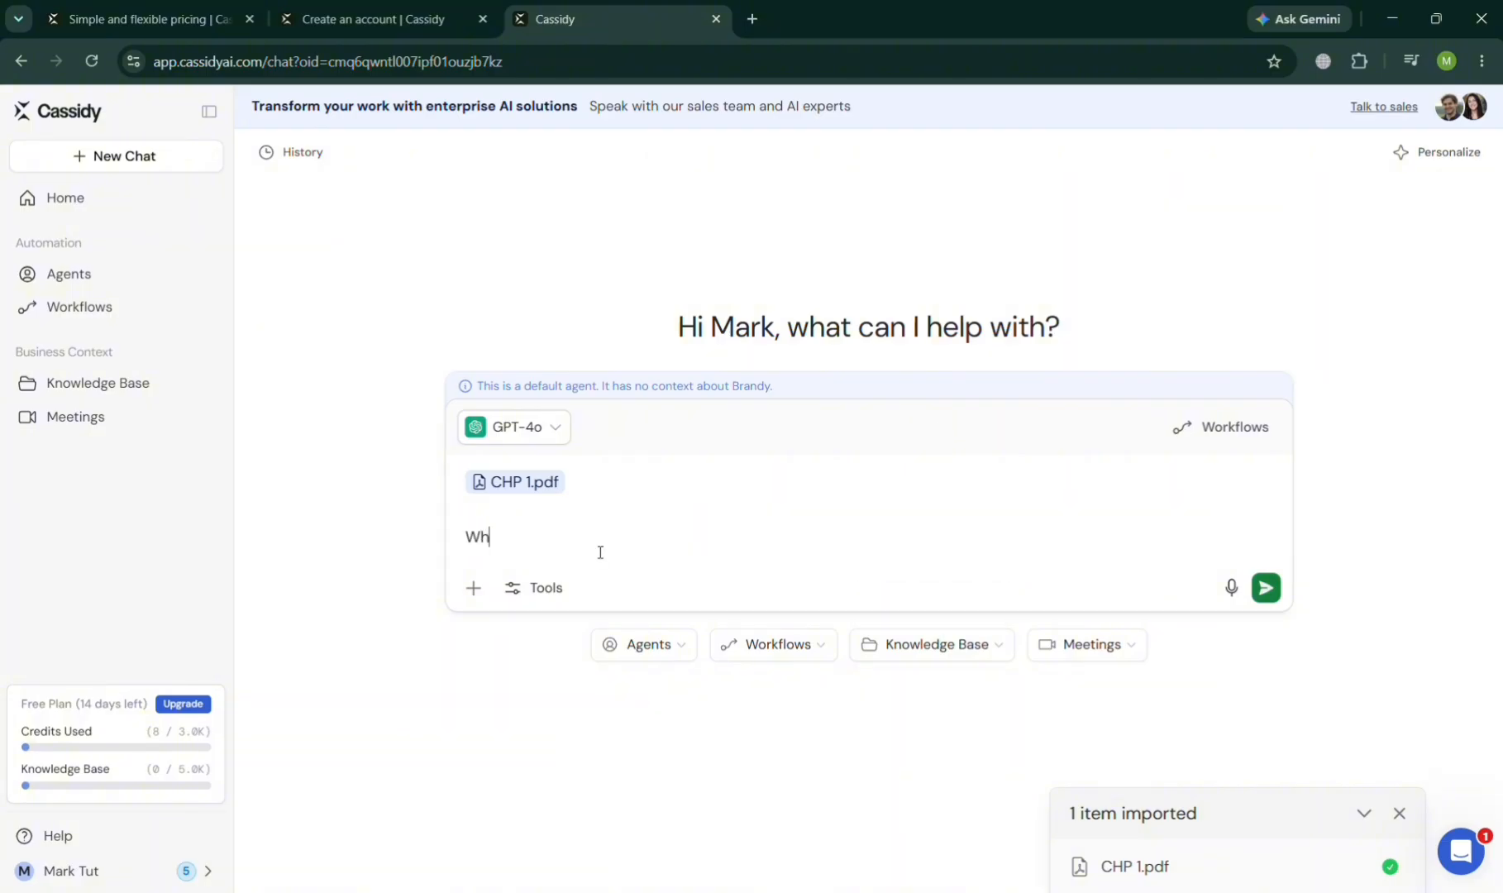
text(arch?)
key(Return)
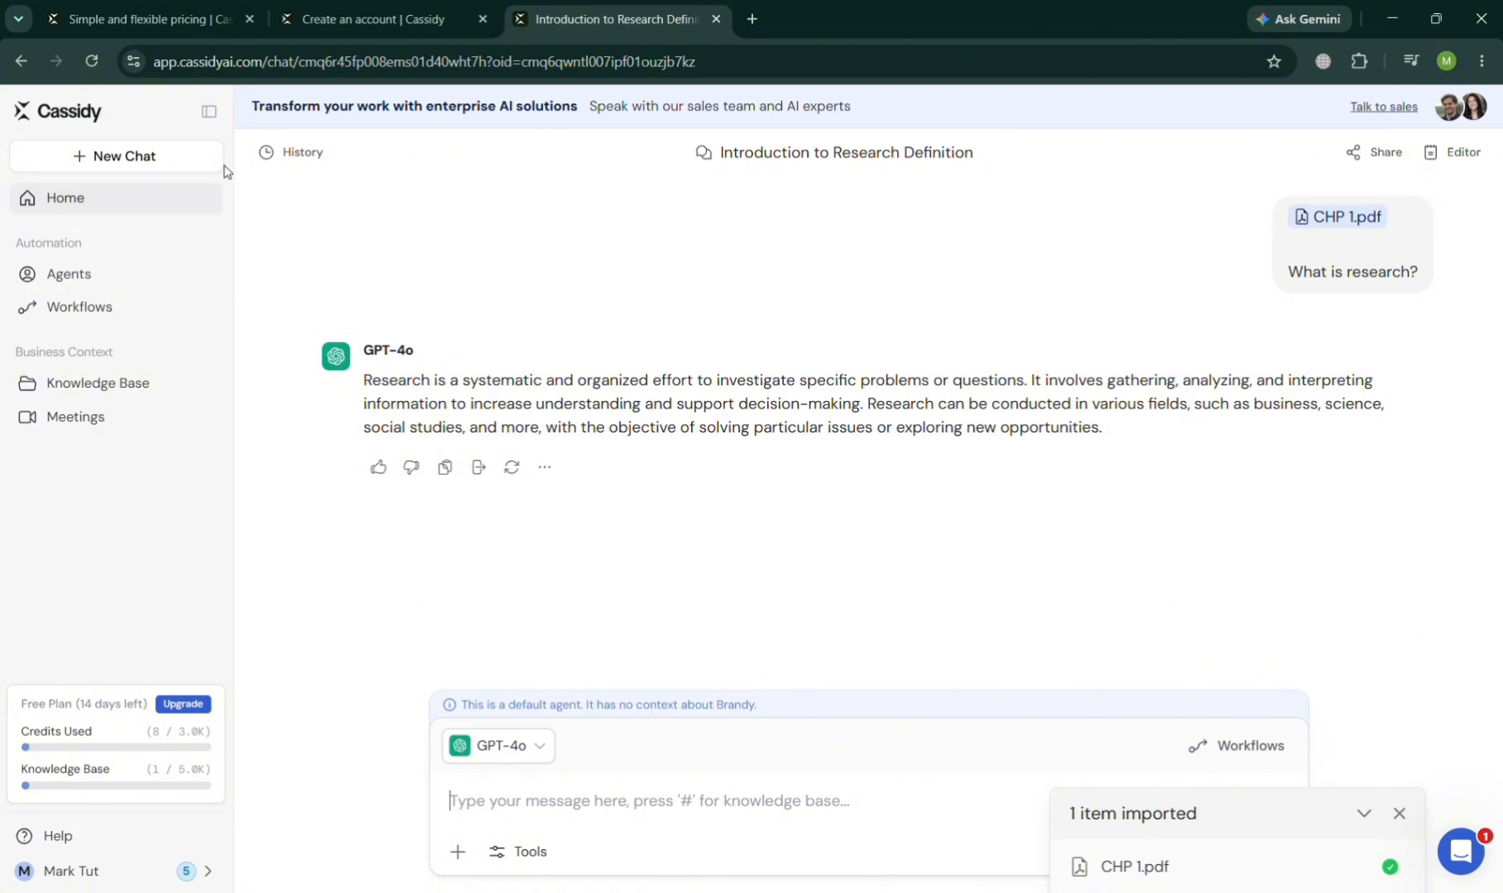
View the recent chats and resources on Home, and browse the full collection of workflow templates
click(173, 289)
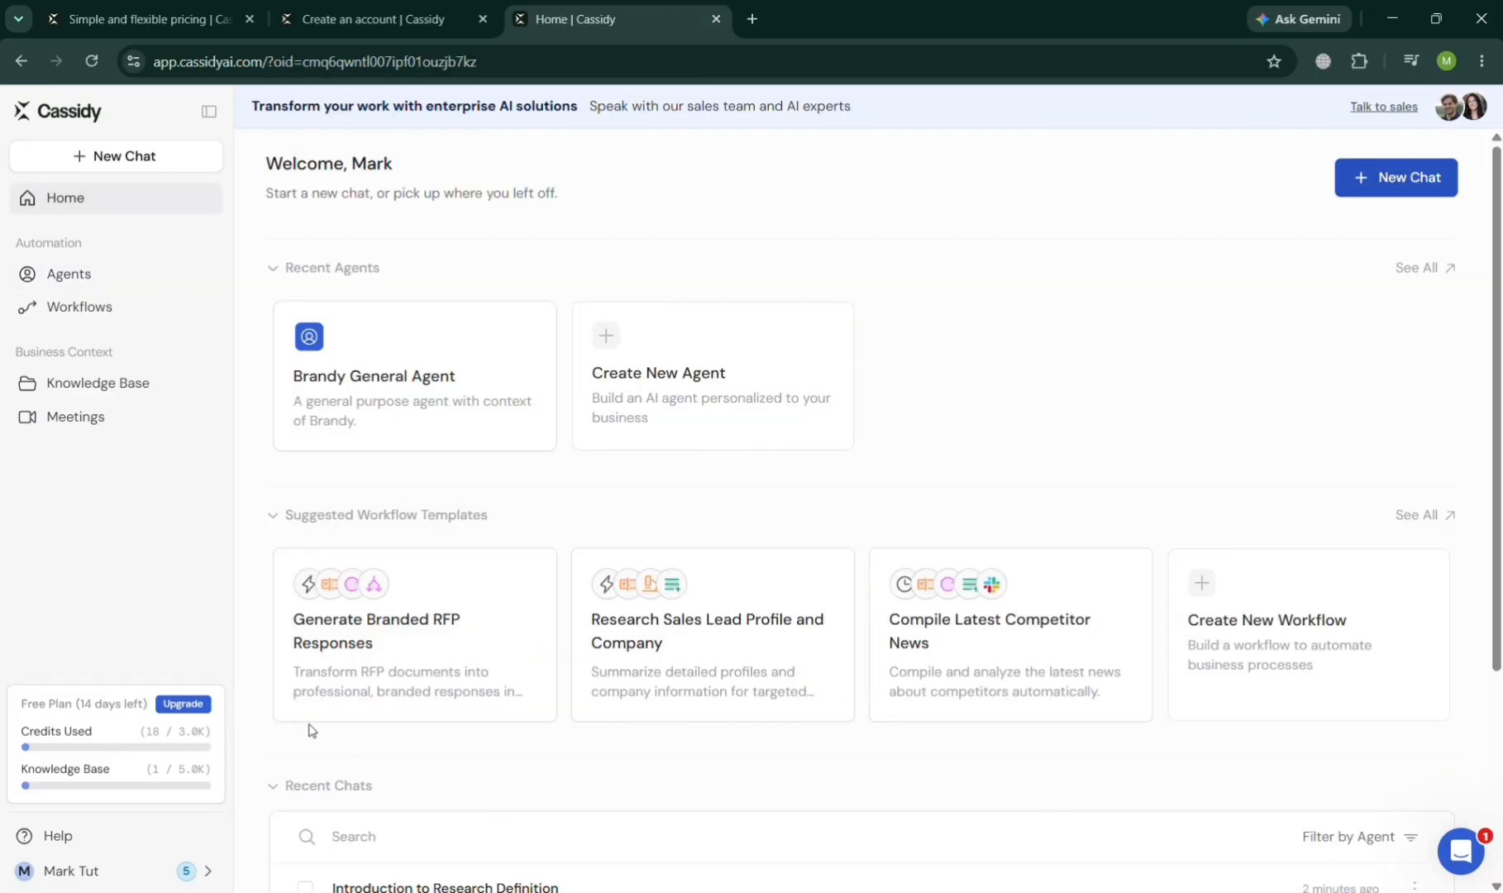
scroll(627, 758, down, 4)
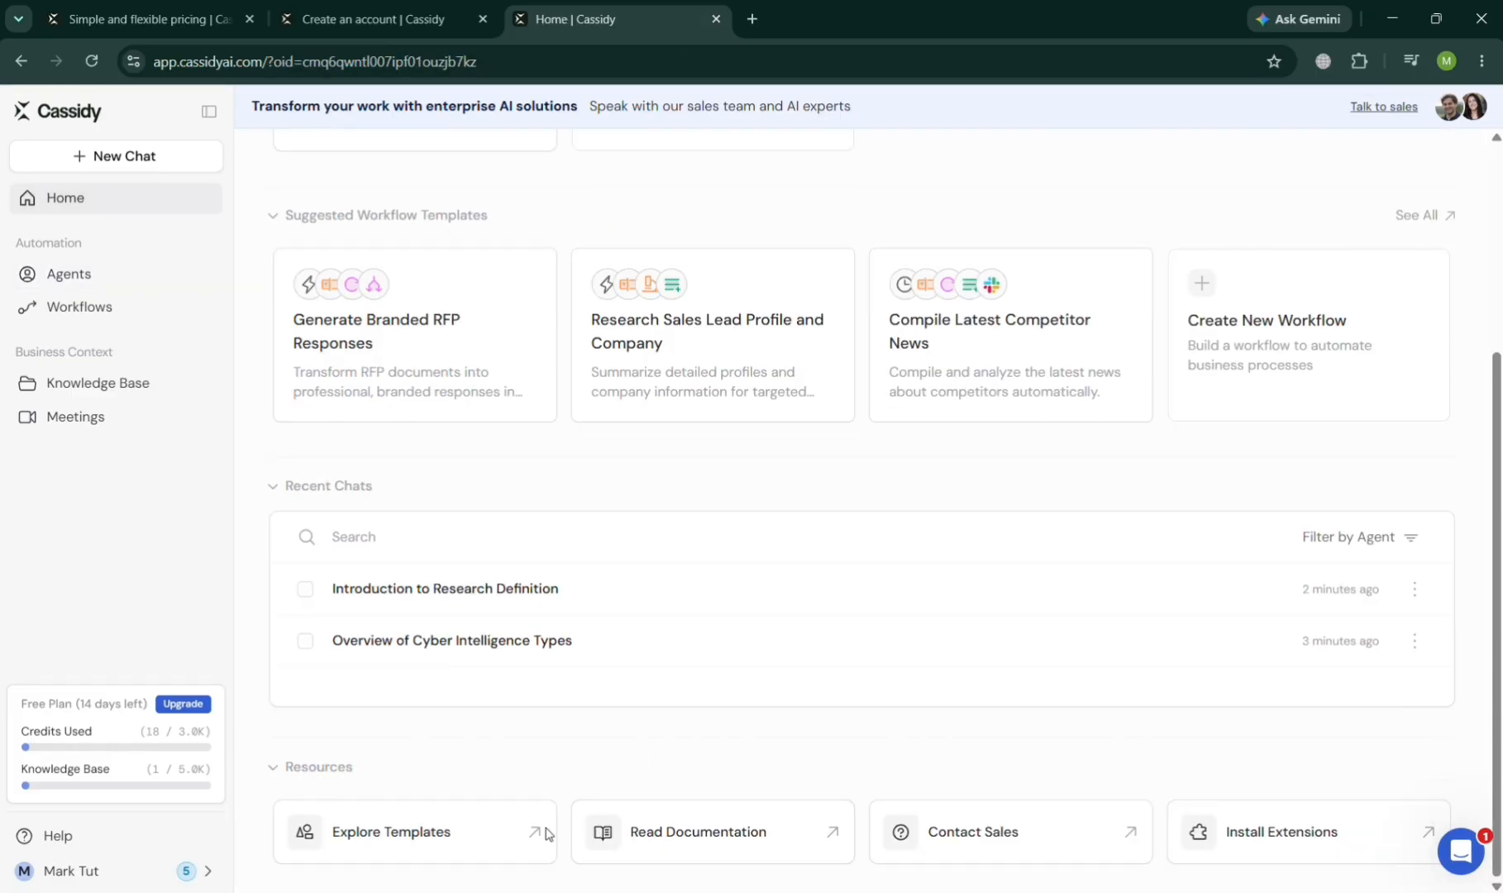
click(481, 845)
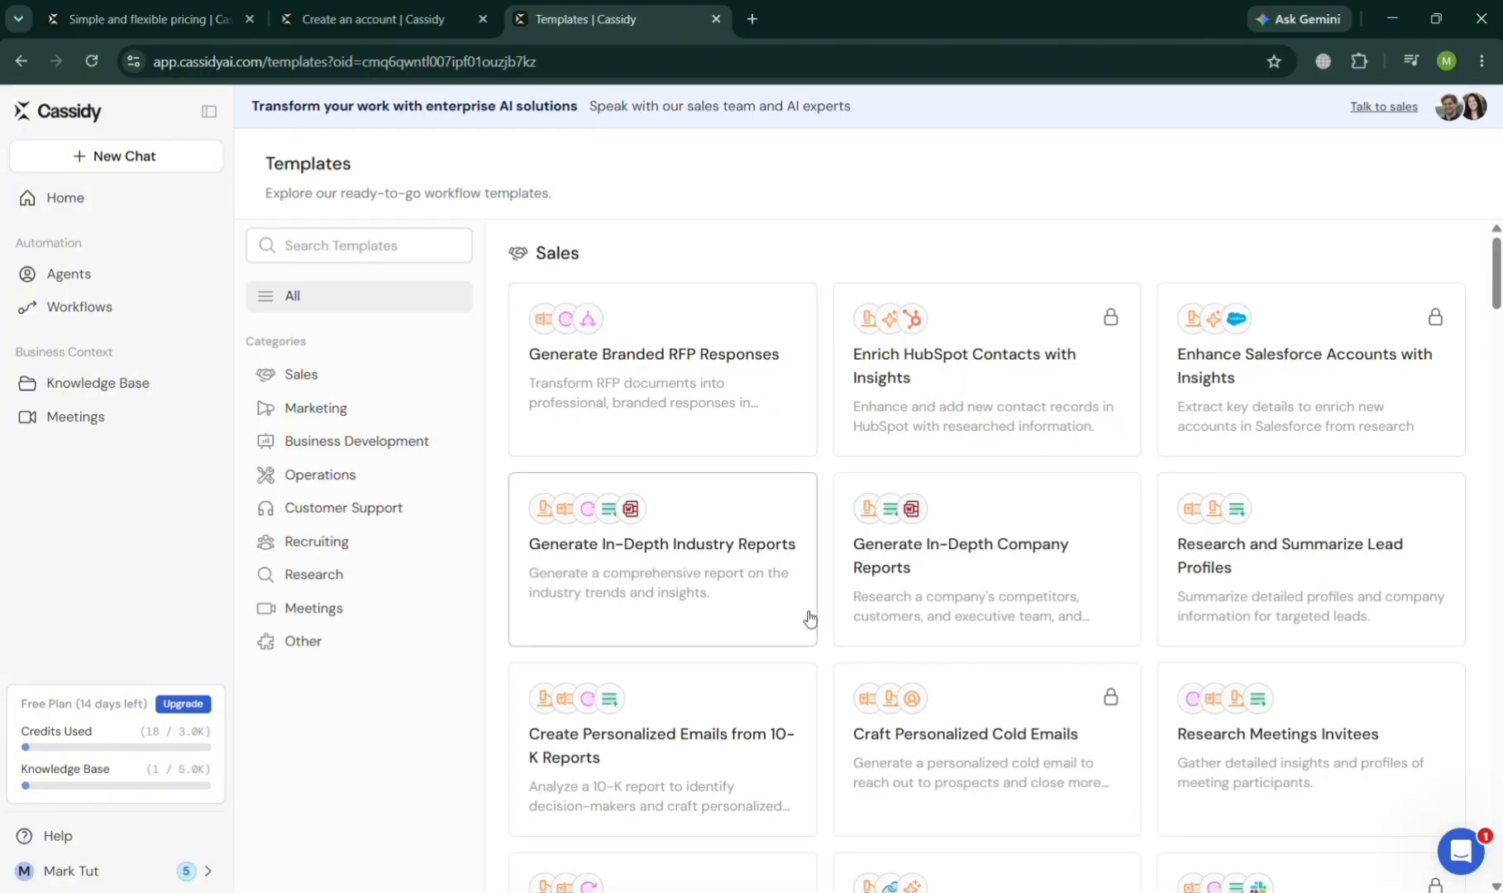
scroll(805, 616, down, 10)
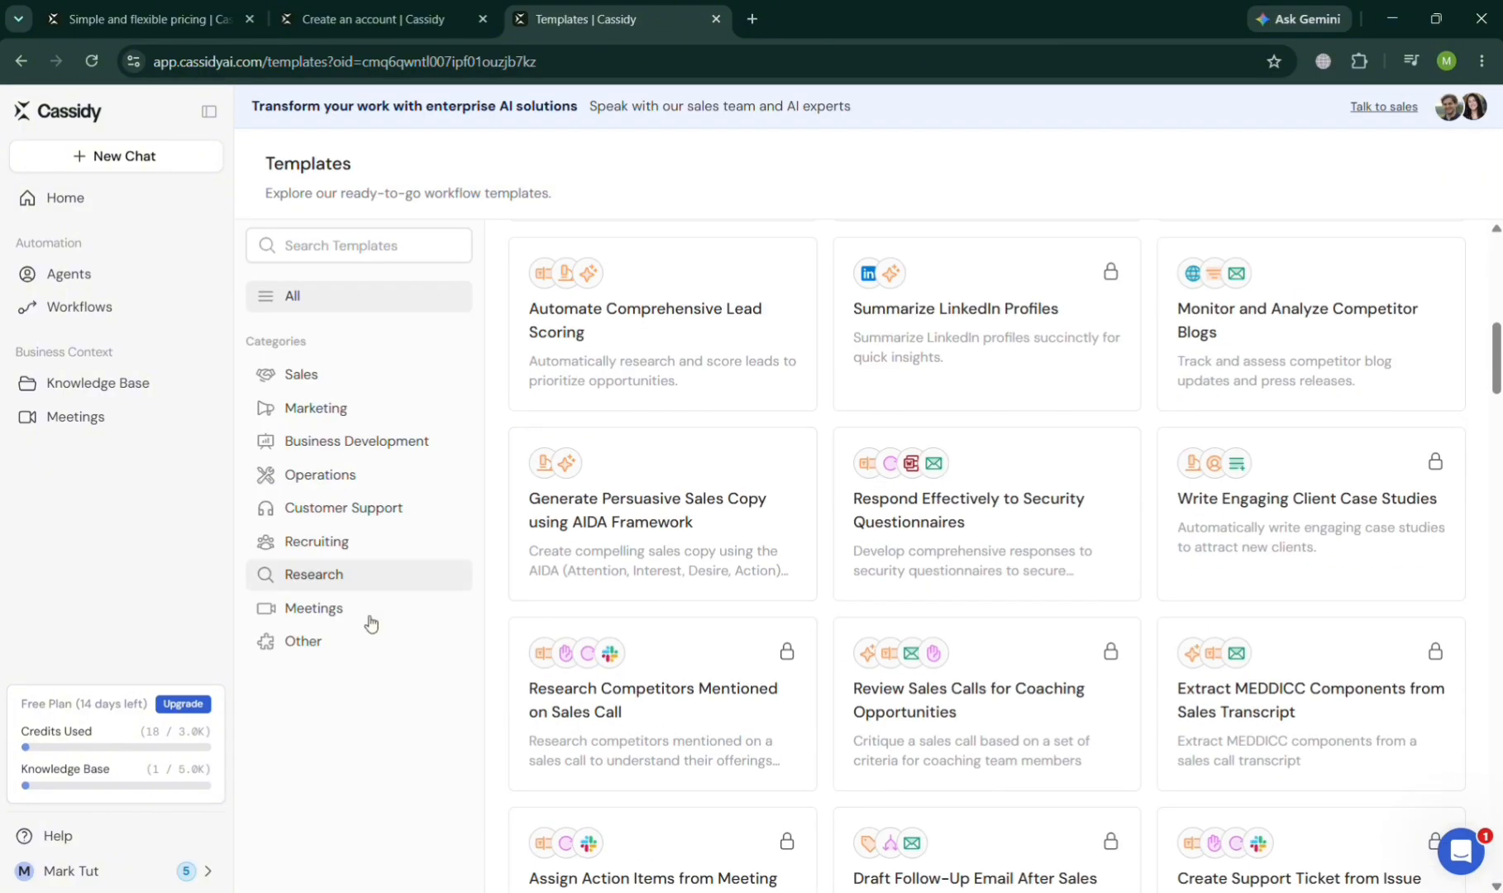
Create a workflow from the Translate Content into Multiple Languages template in the Other category, saved in the Private folder
click(334, 656)
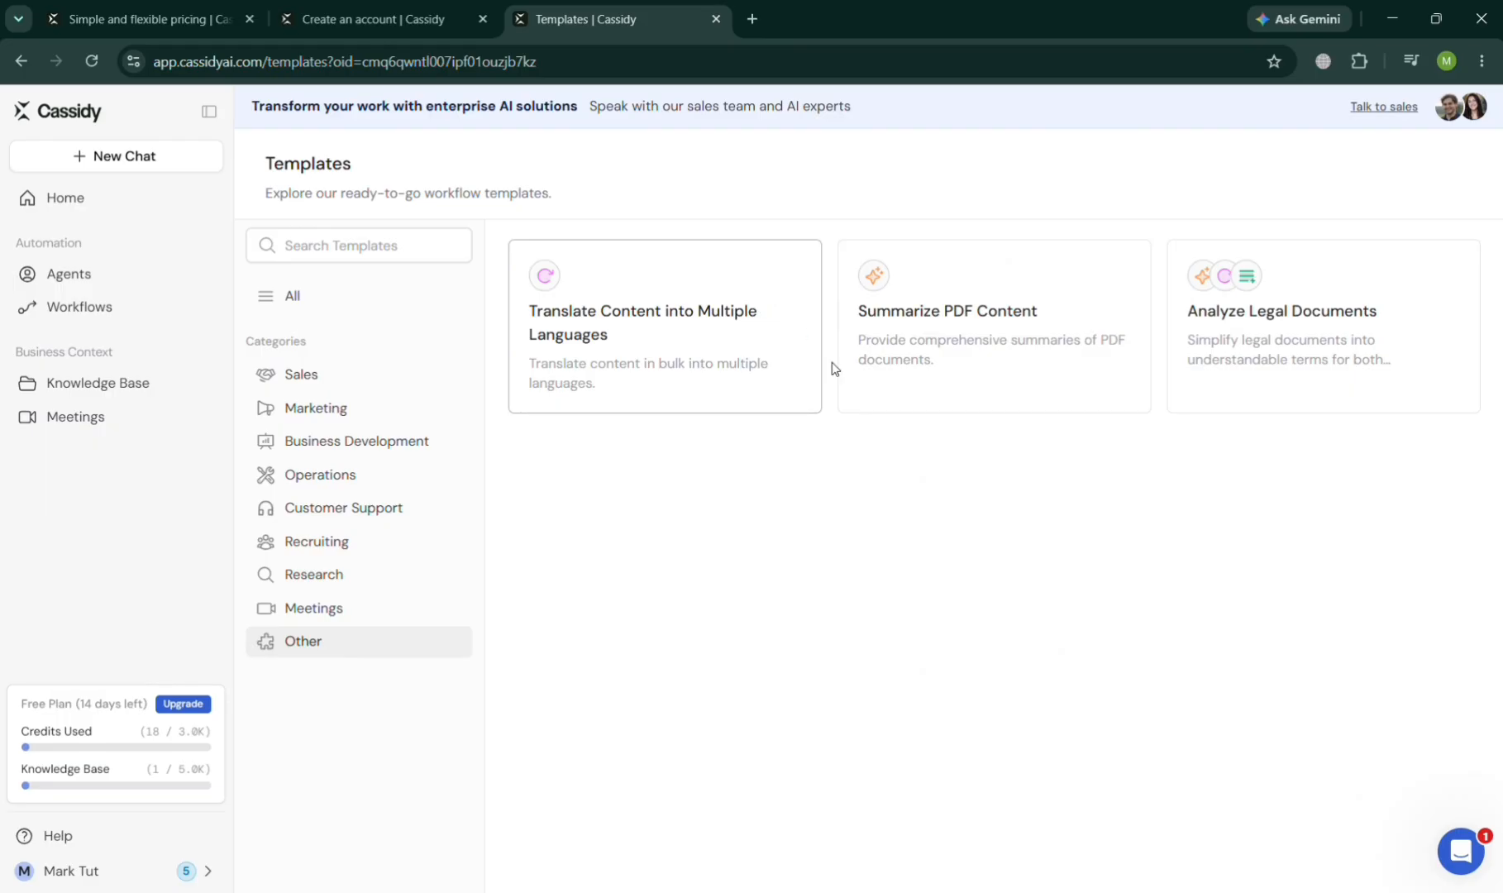
click(698, 278)
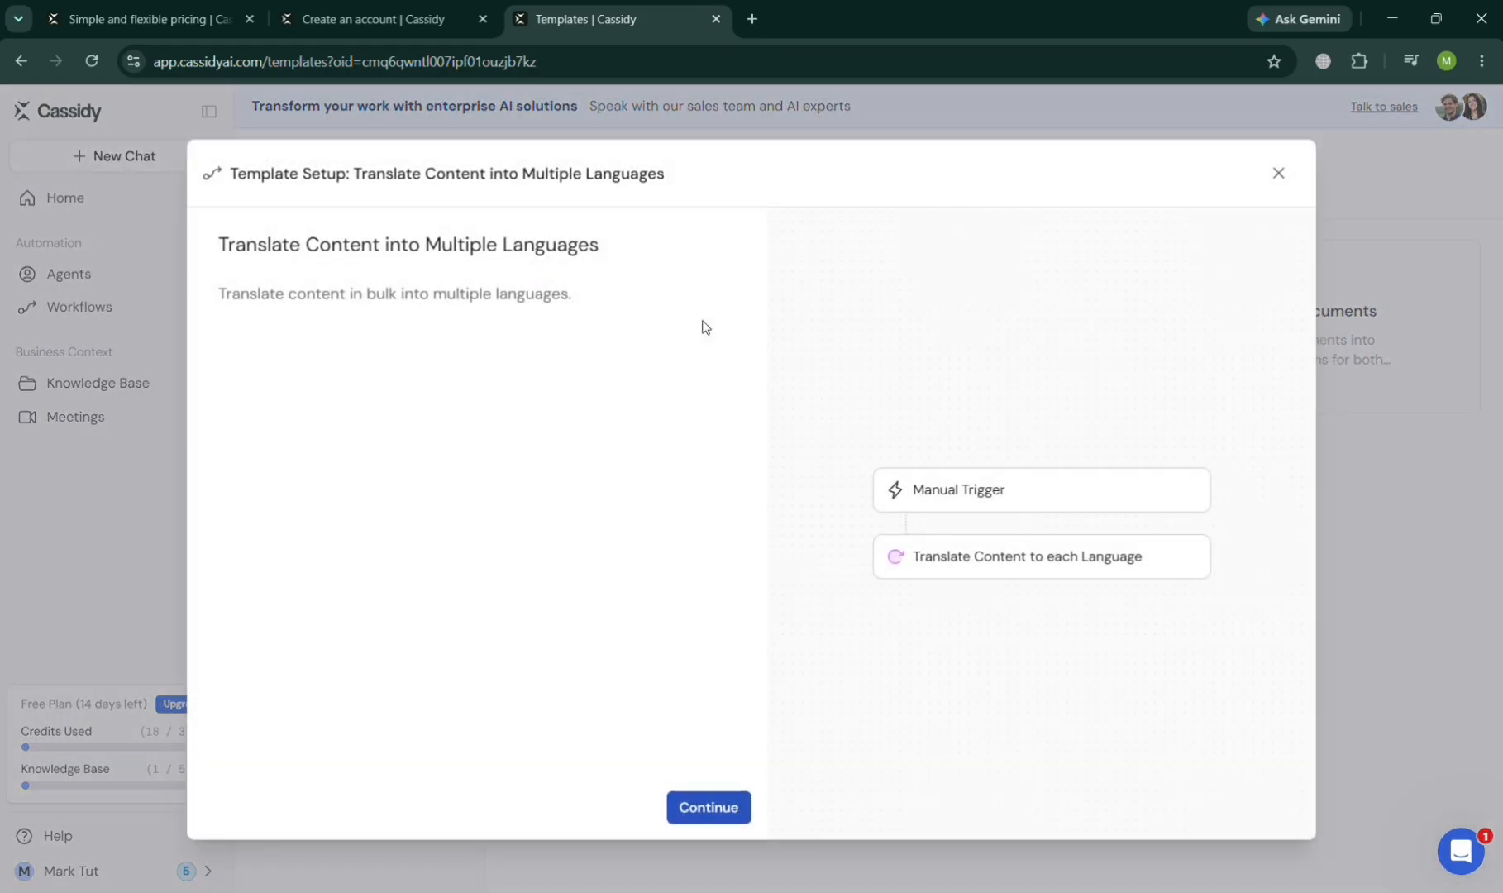
click(738, 812)
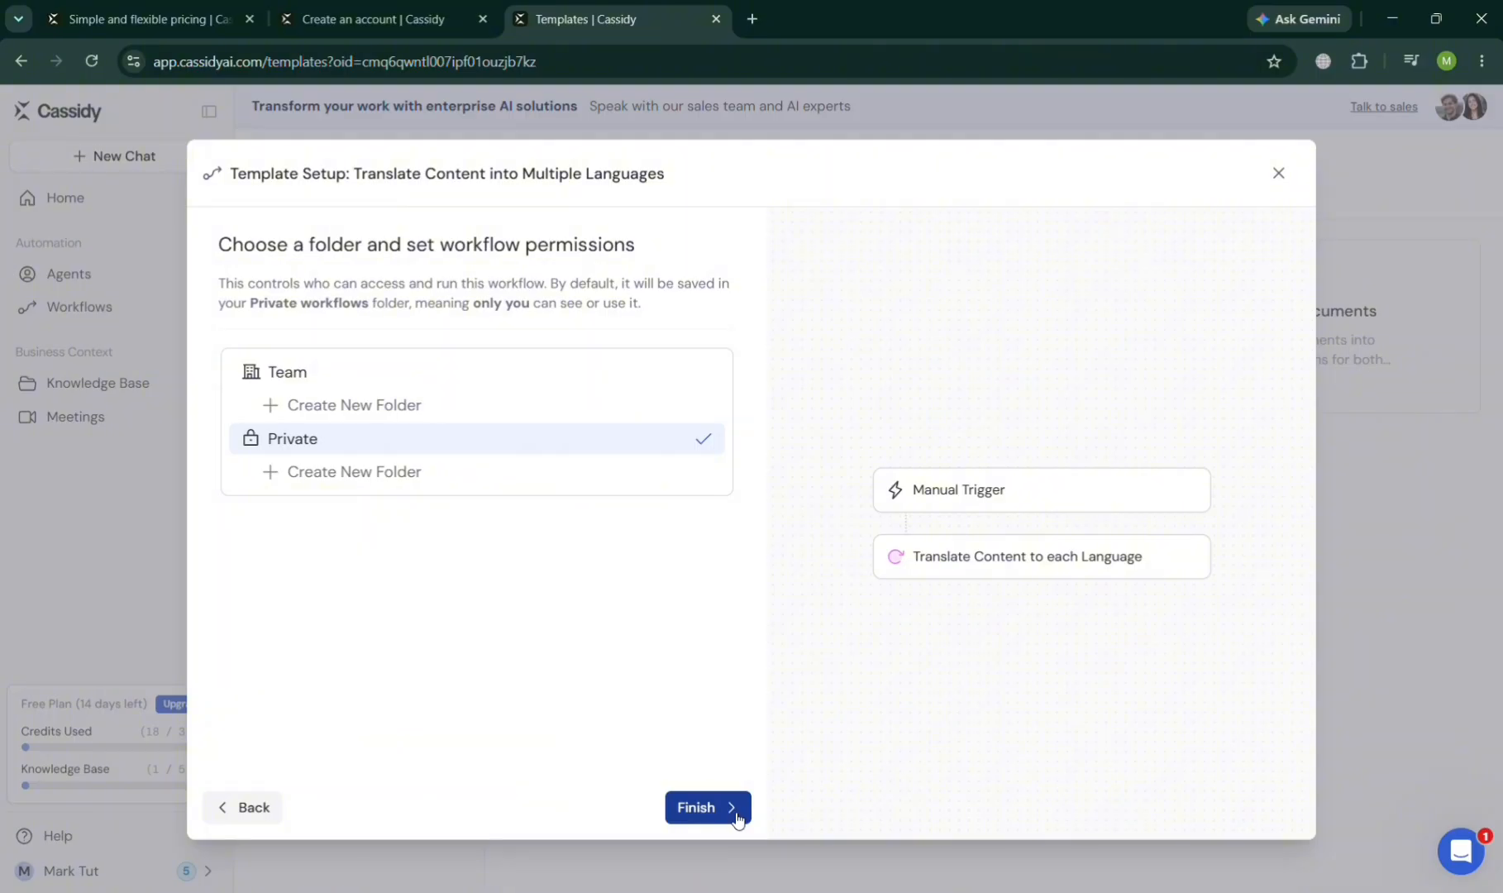
click(707, 808)
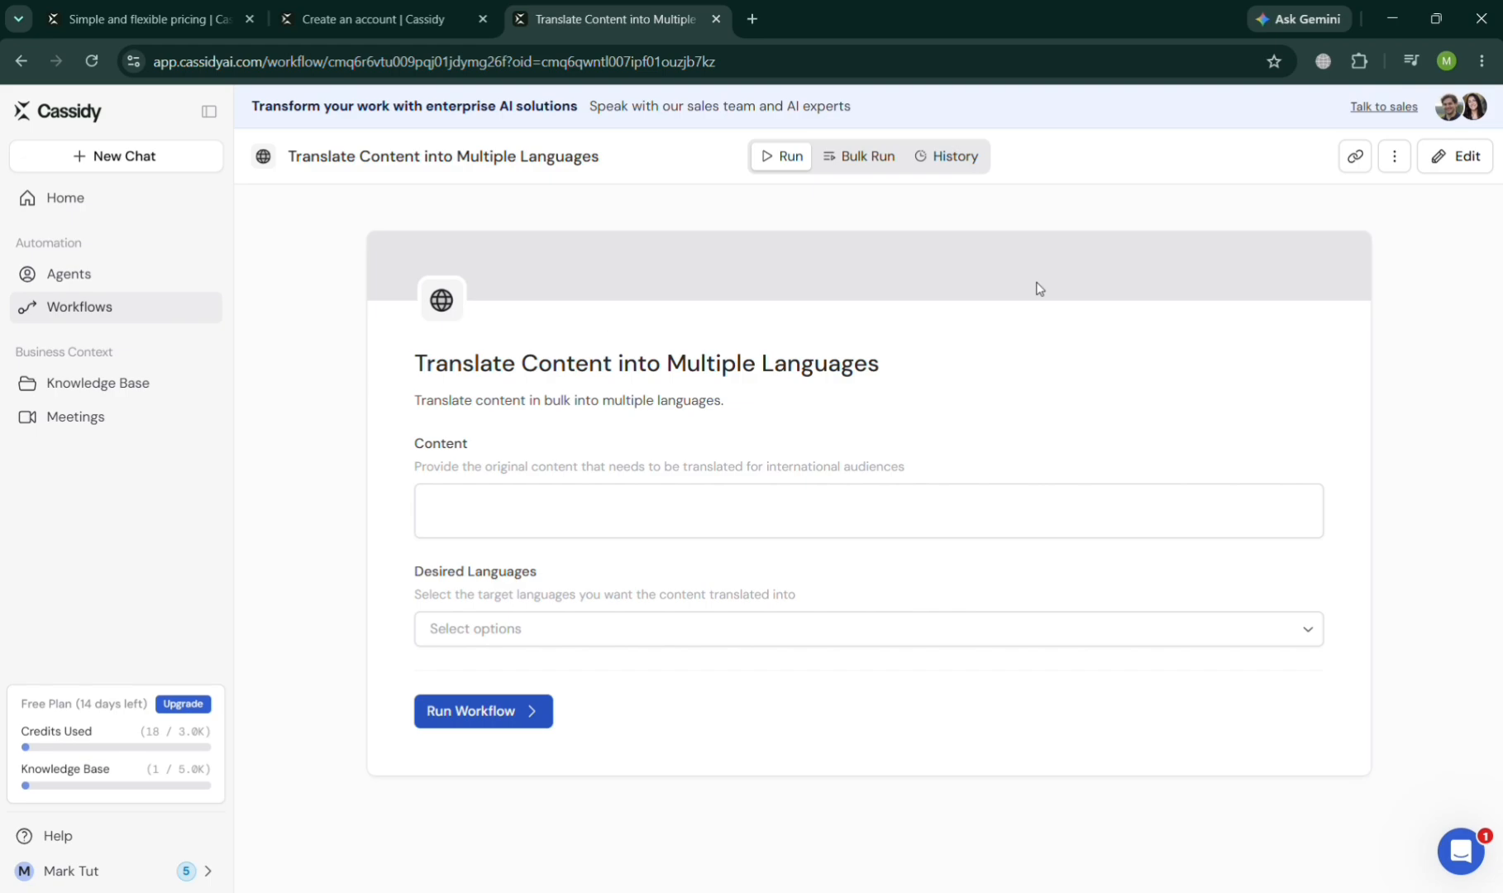
Choose Spanish as the desired language for the translation workflow and review the other available languages
click(587, 628)
scroll(532, 819, down, 3)
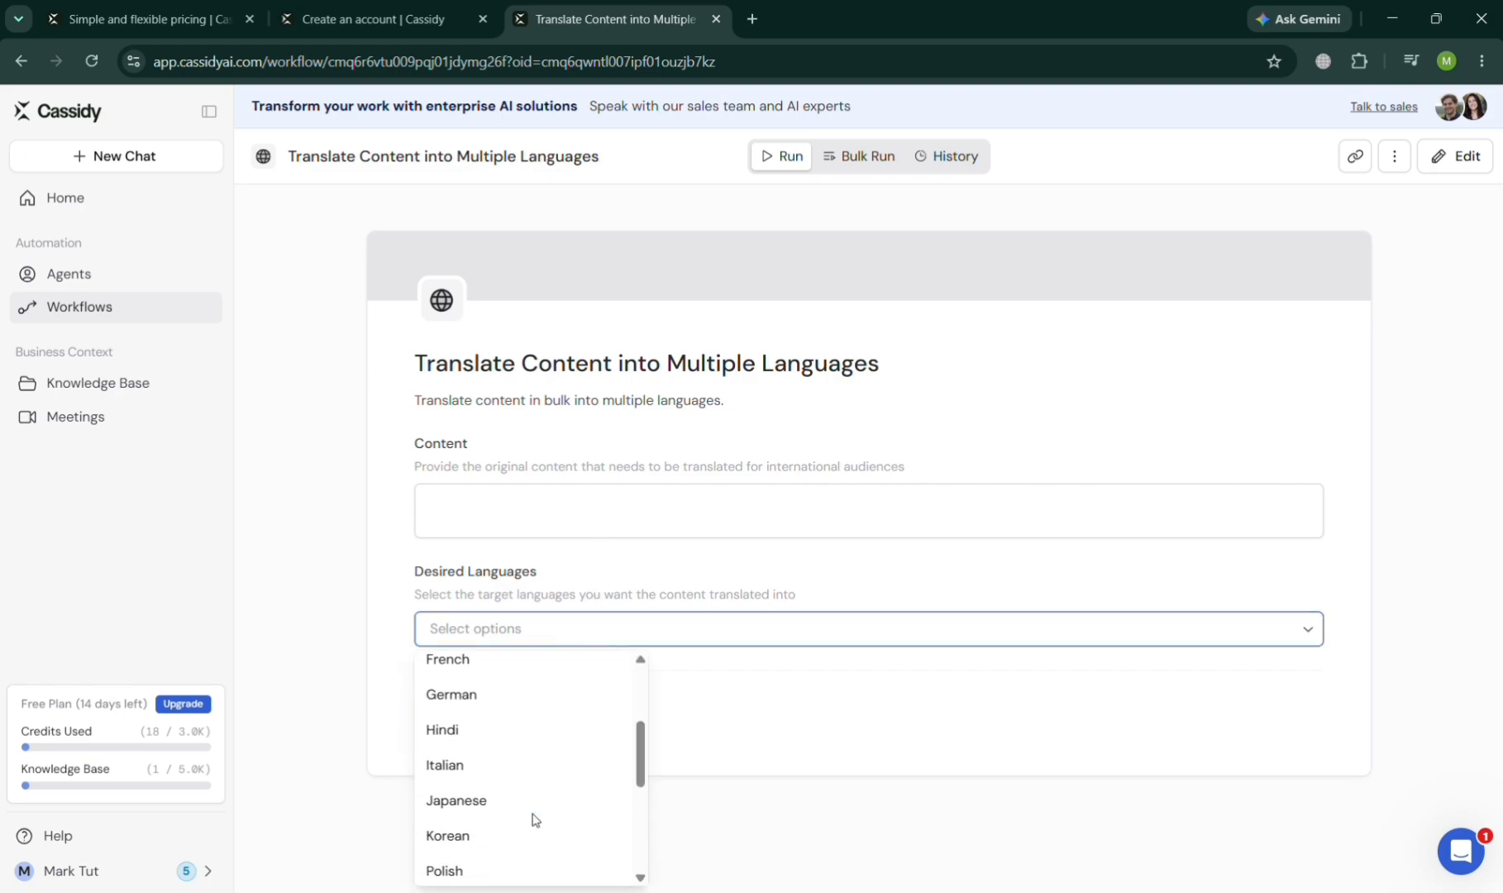
scroll(521, 844, down, 5)
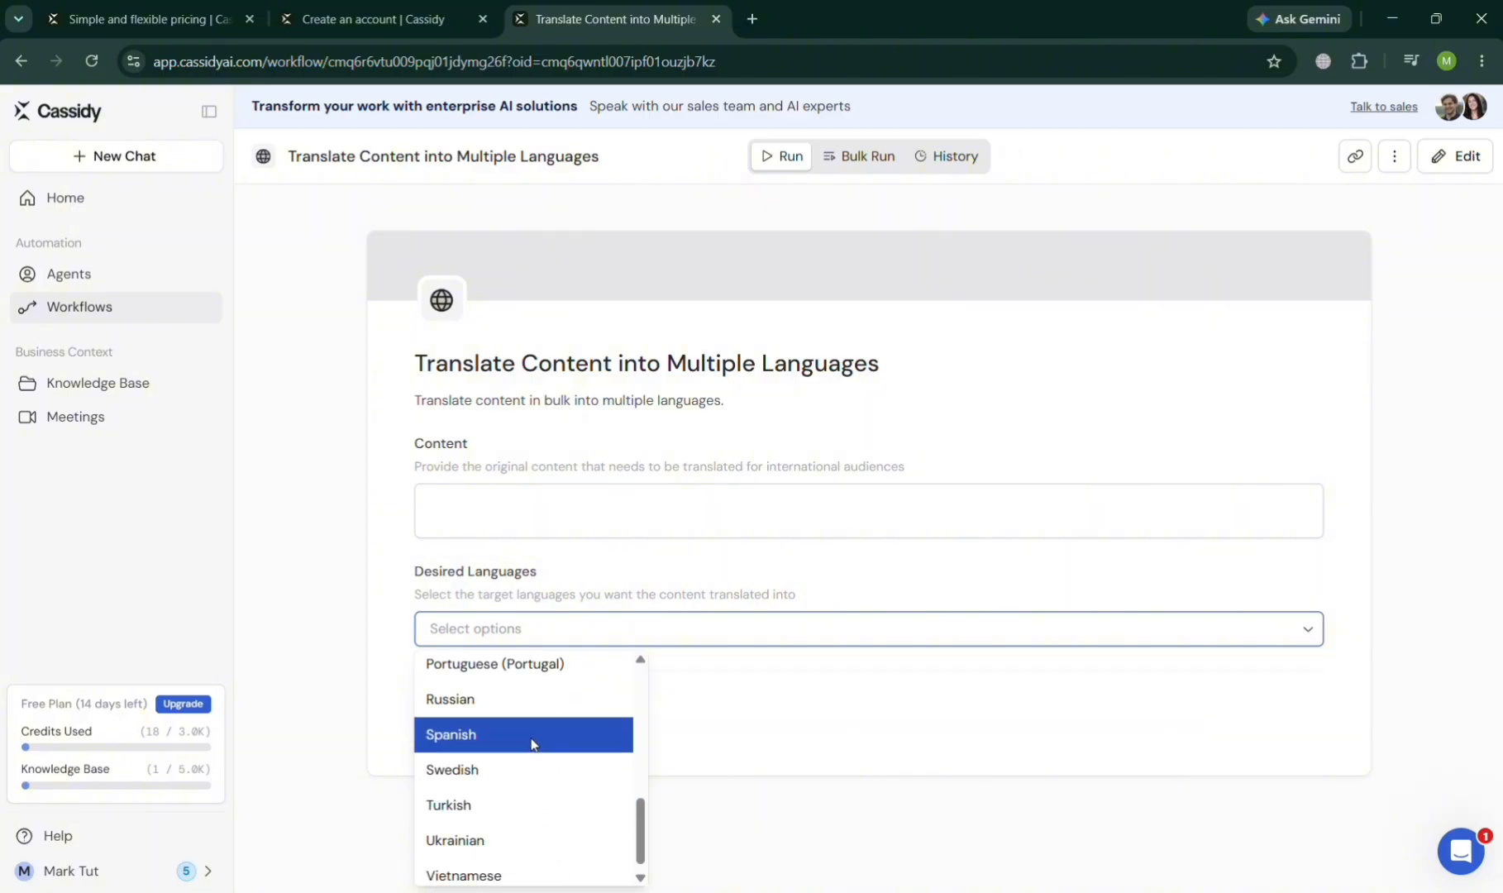
click(532, 739)
click(834, 729)
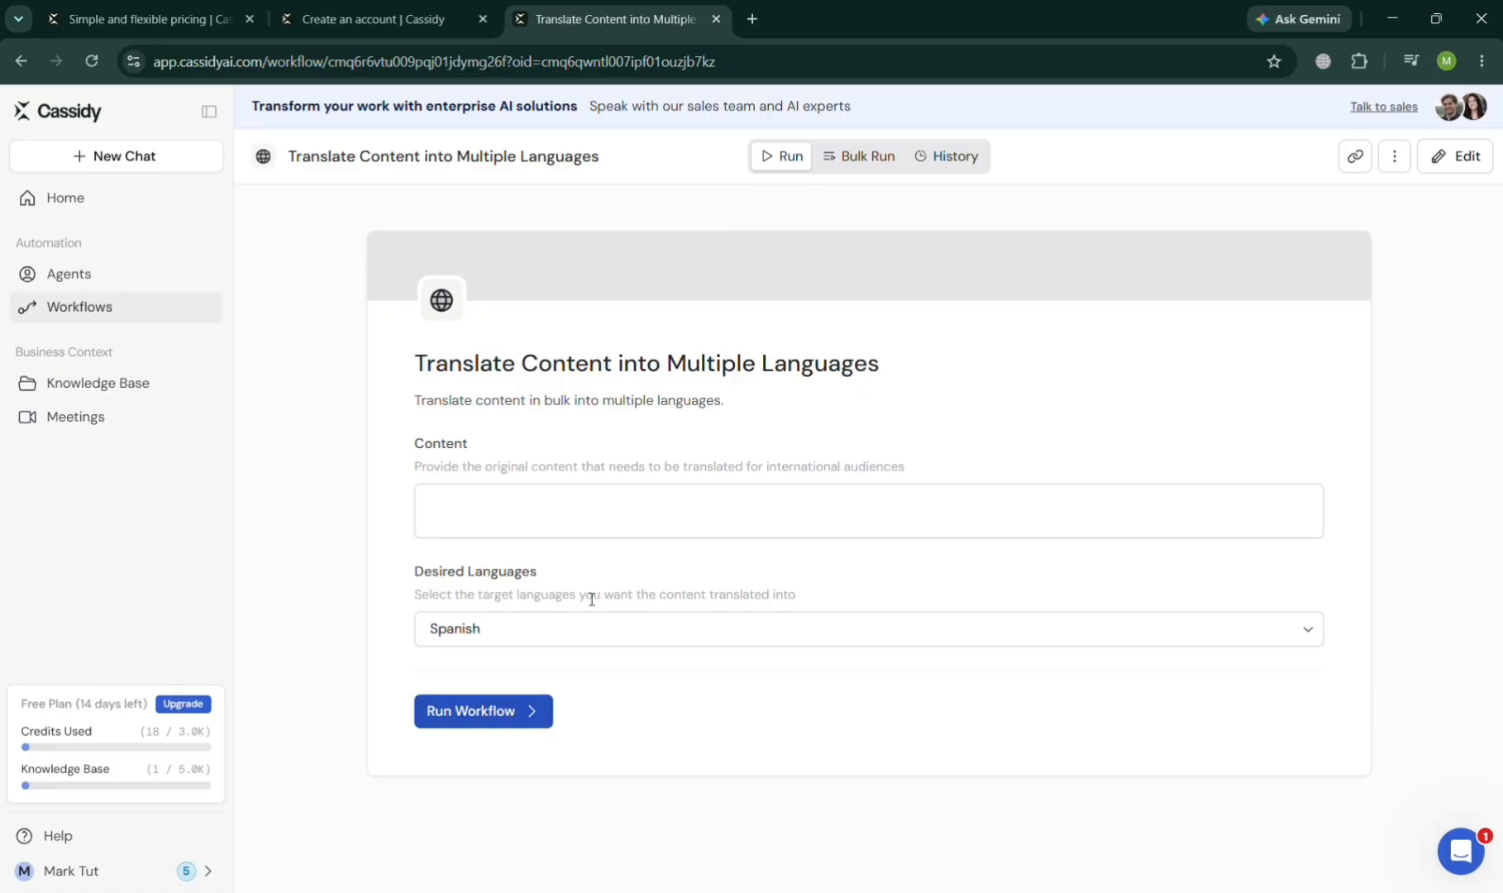
click(586, 631)
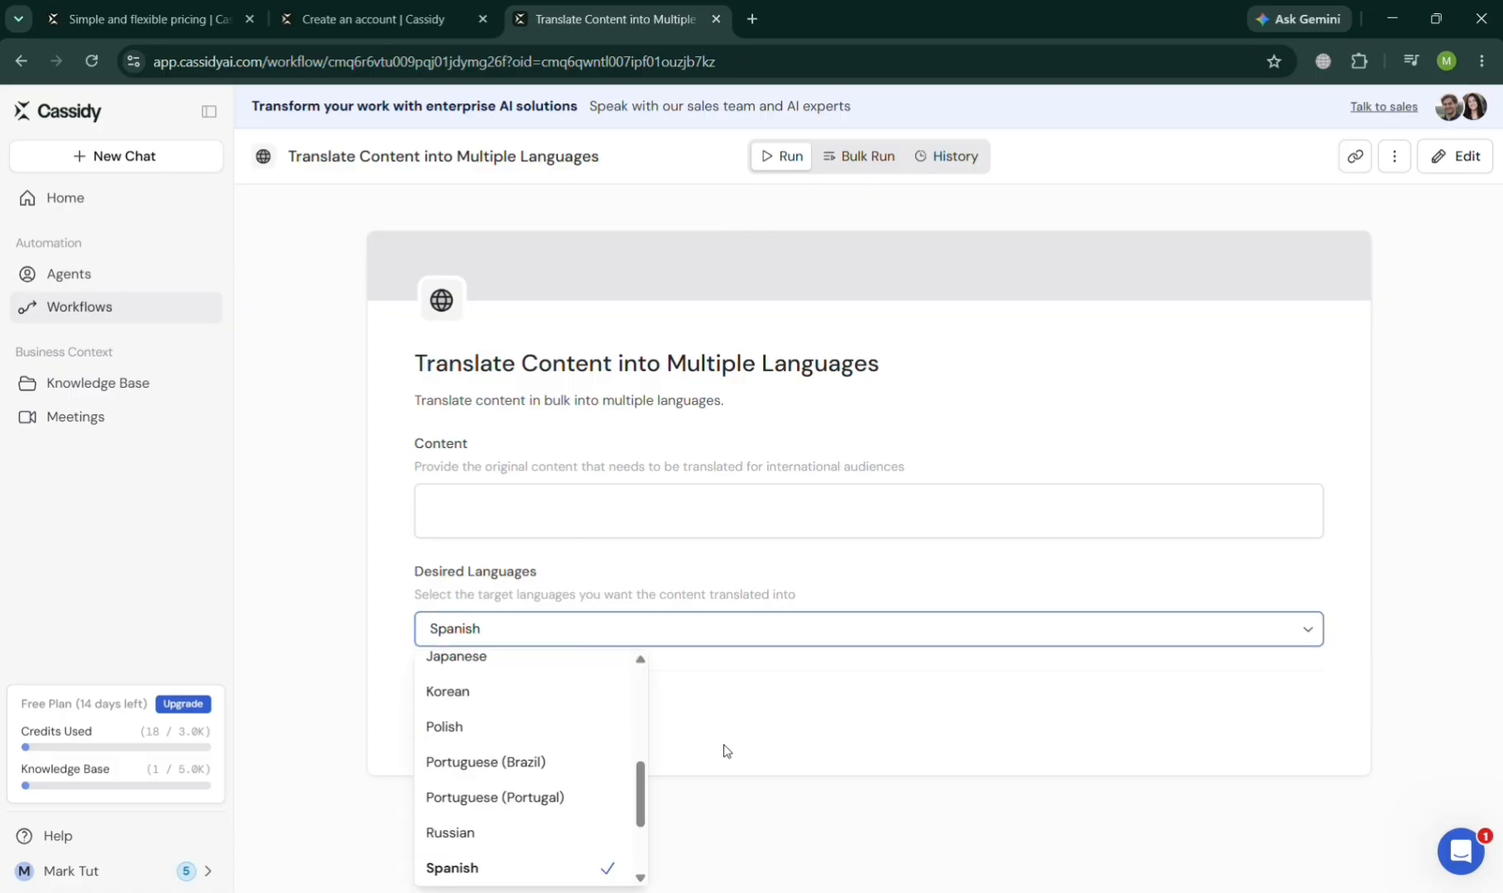
click(795, 749)
Run the translation workflow with "English" as the content, and view its bulk run and run history pages
click(678, 517)
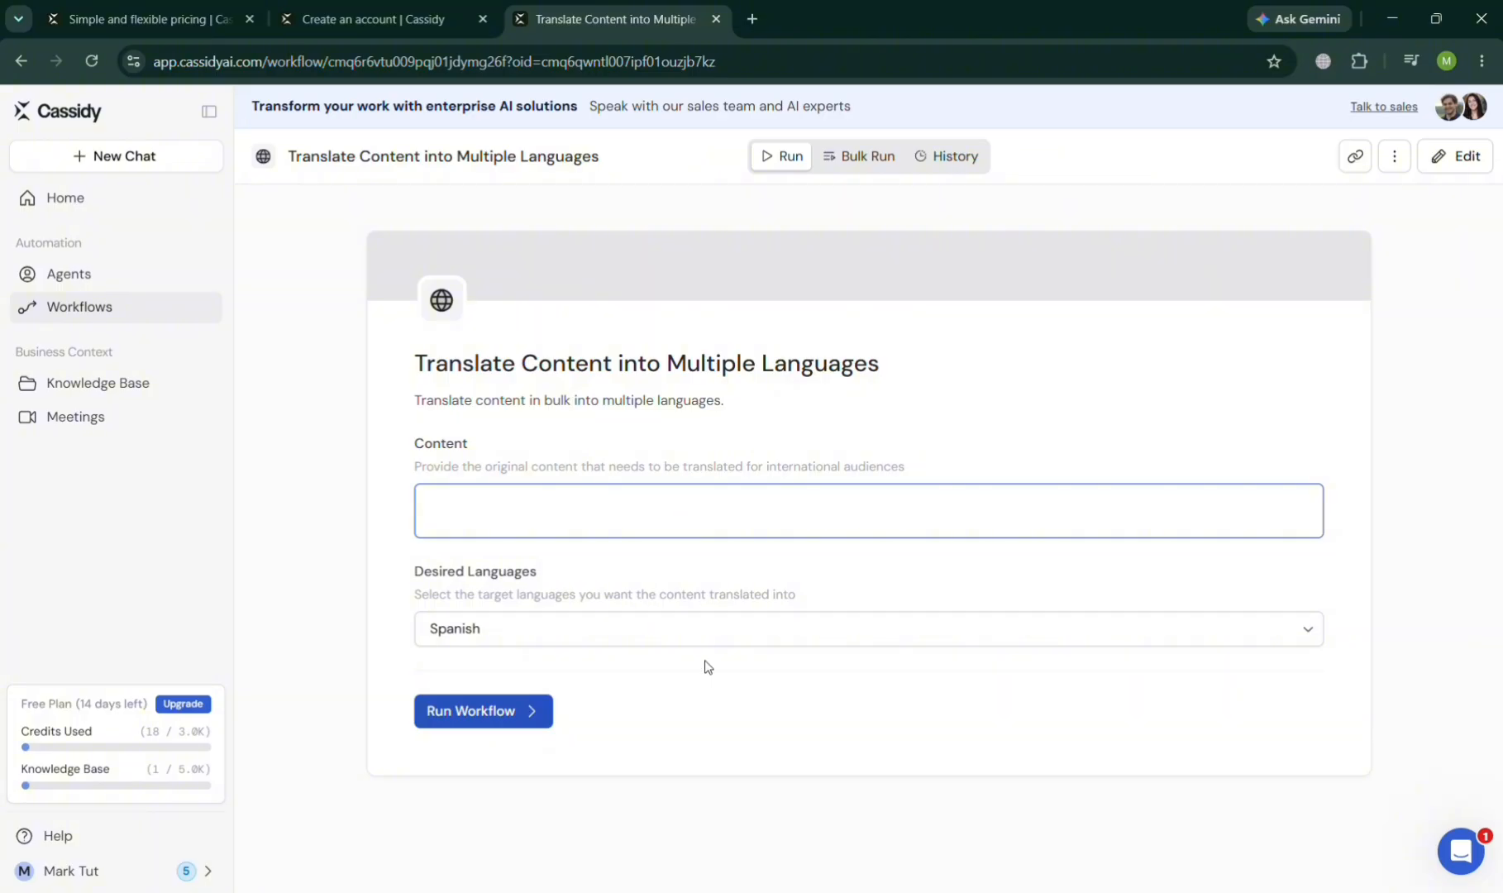
text(English)
click(543, 711)
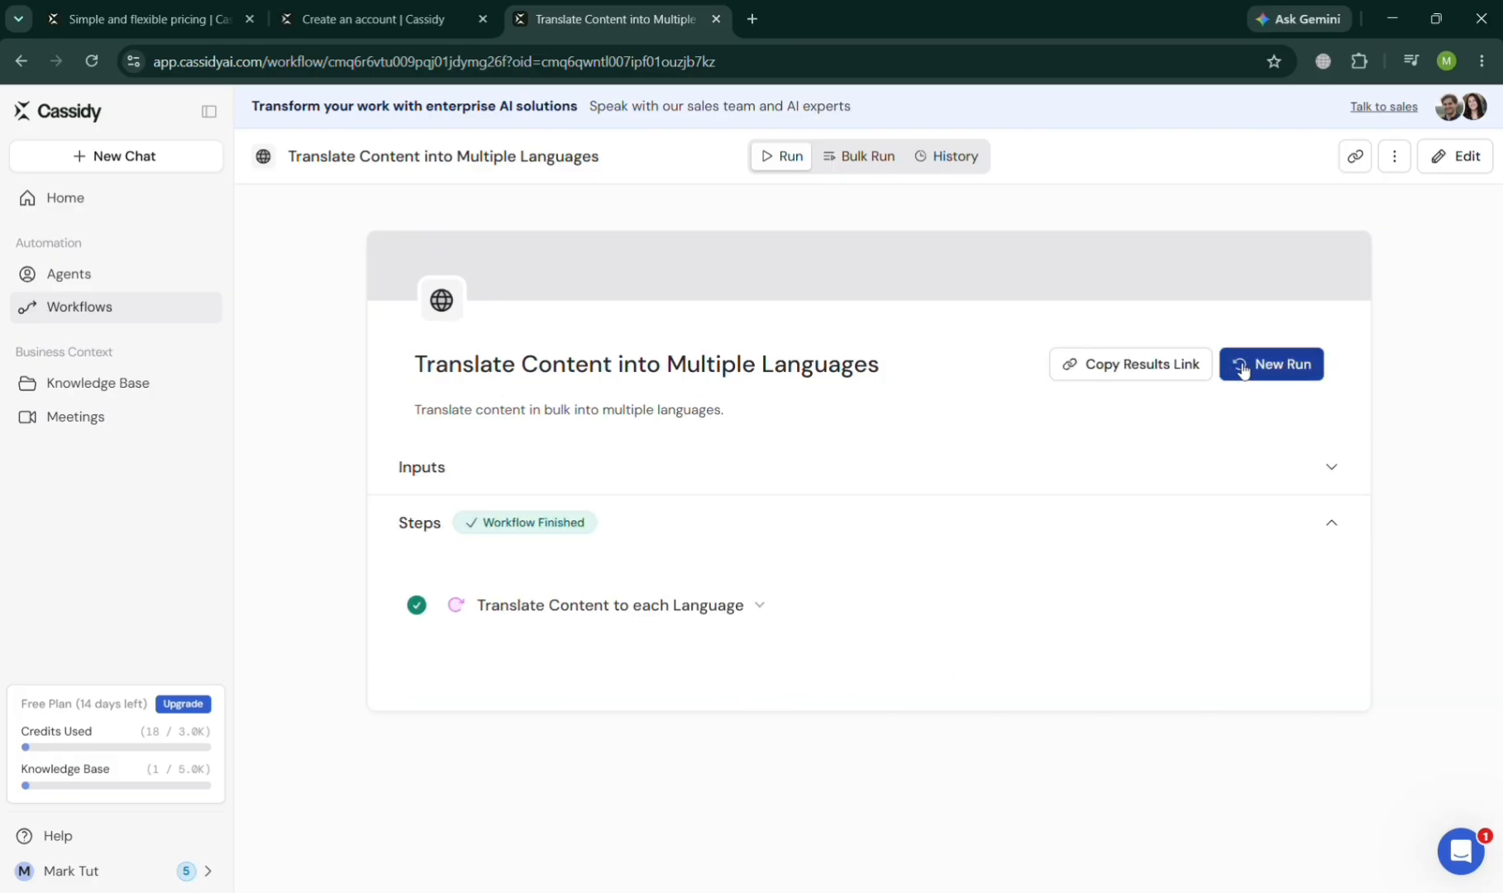
click(863, 156)
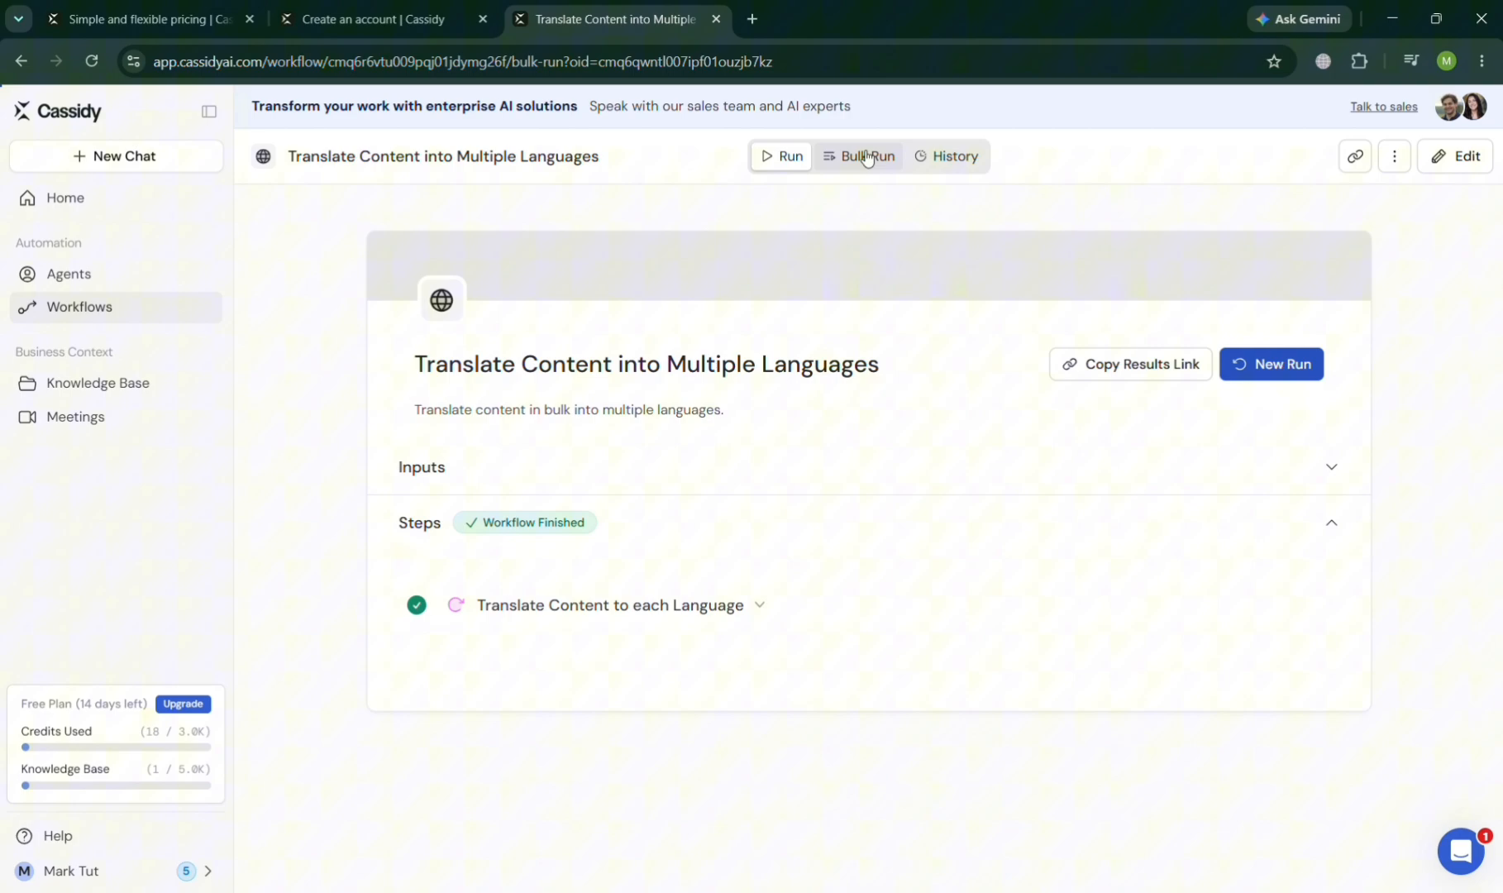
click(955, 157)
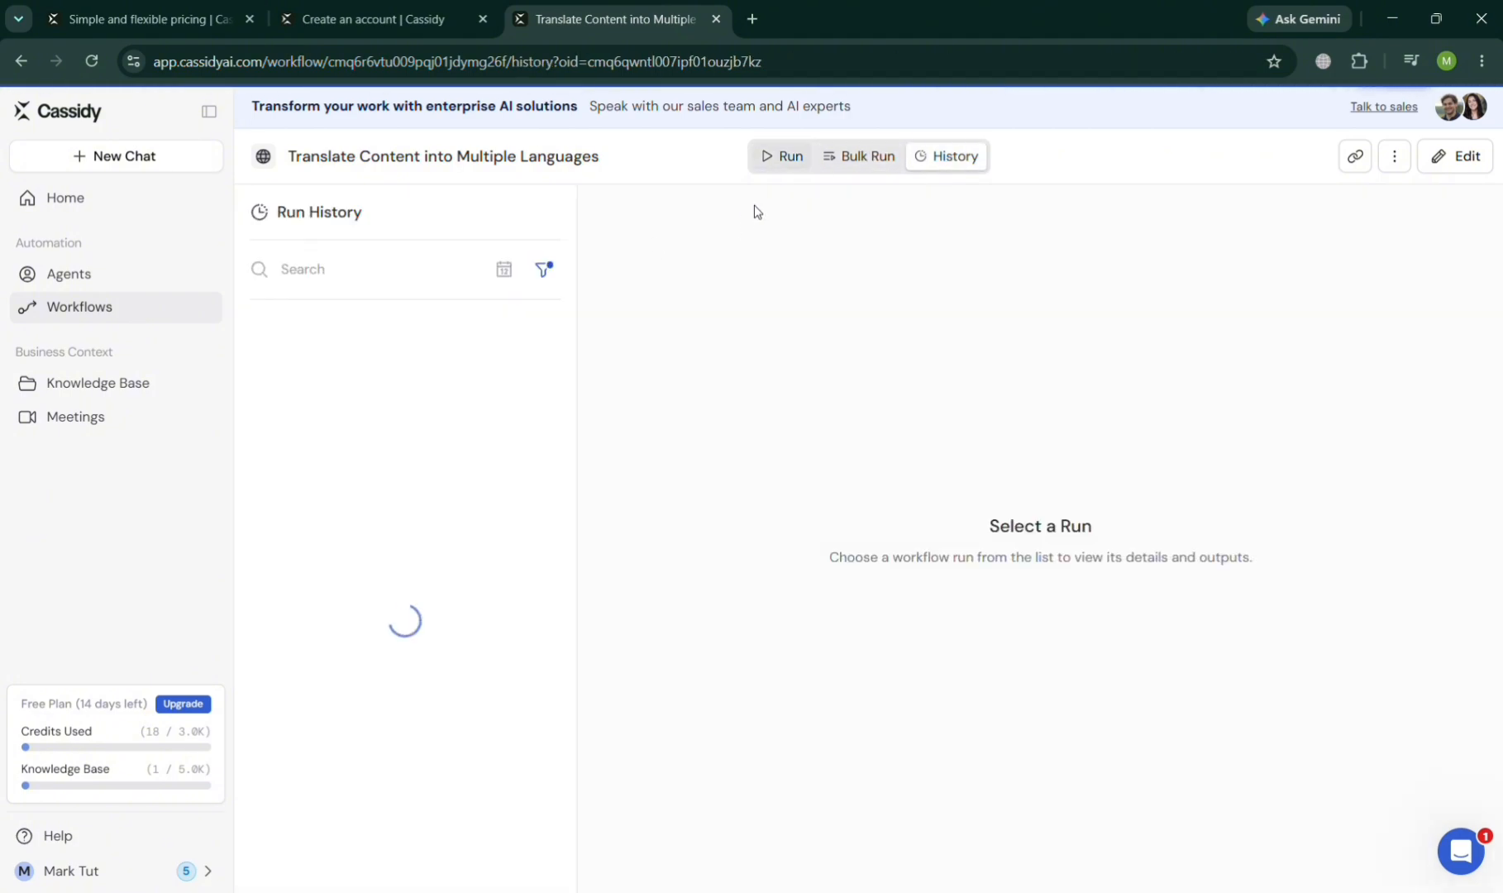
Return to Home, open Explore Templates from the resources, and look through the ready-made workflow templates
click(134, 199)
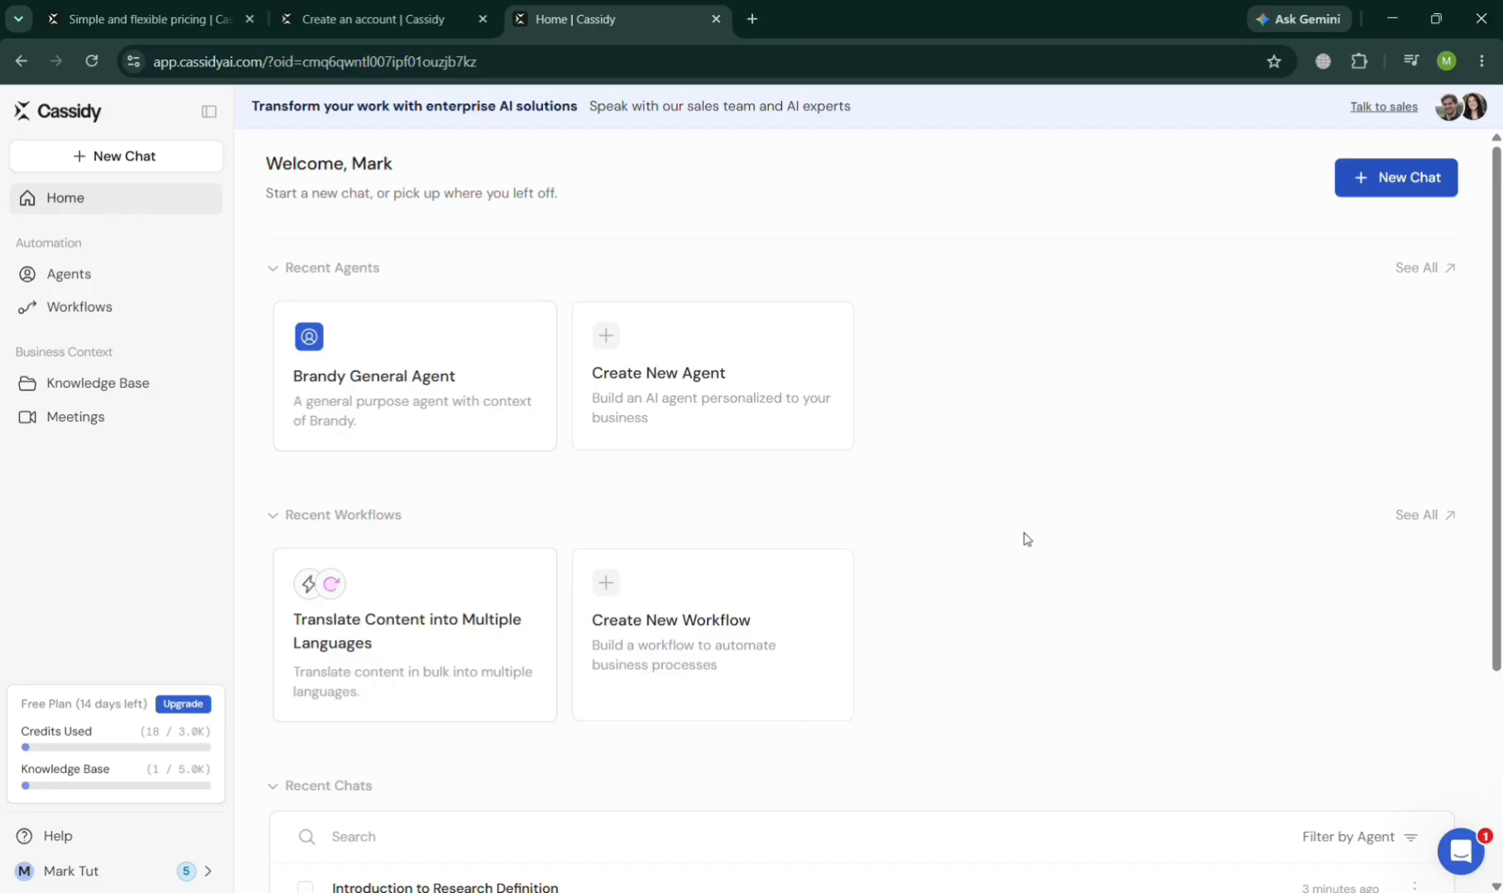
scroll(1027, 539, down, 4)
click(483, 853)
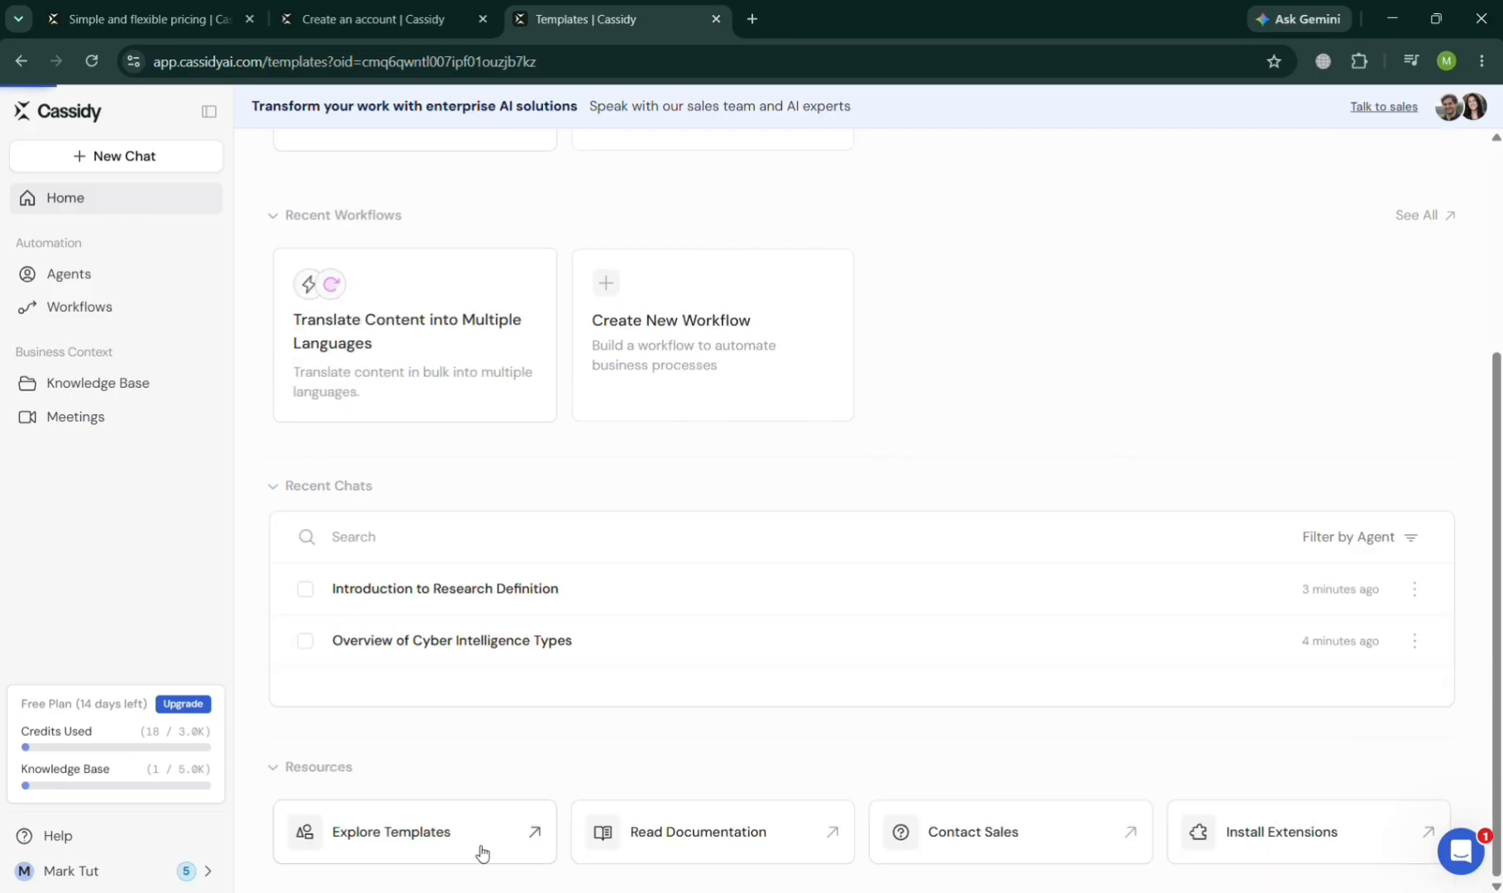
scroll(1093, 653, down, 5)
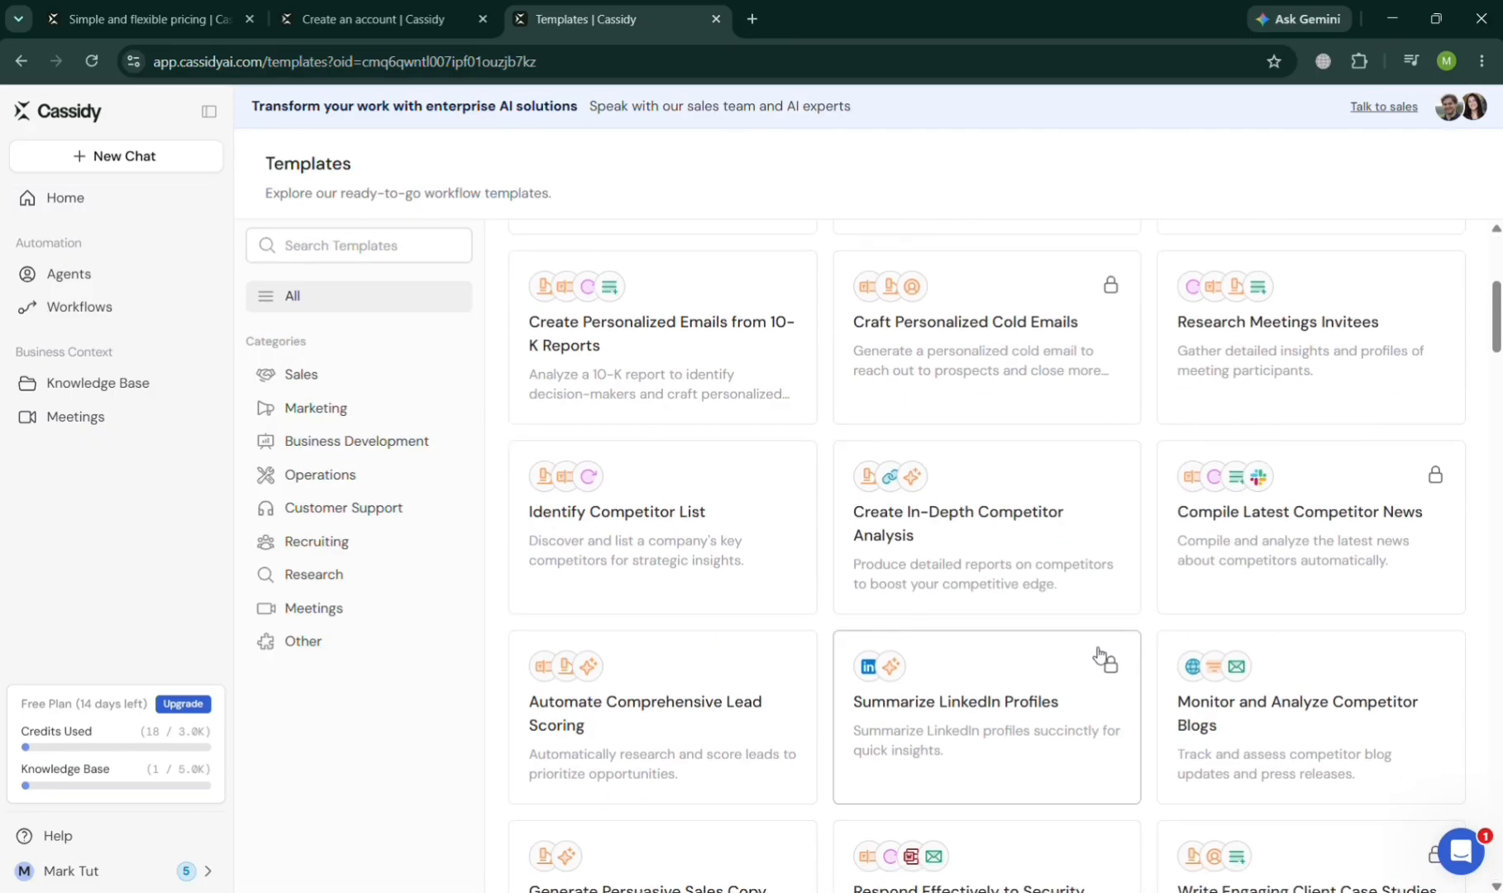
scroll(1098, 656, down, 2)
scroll(1096, 653, up, 7)
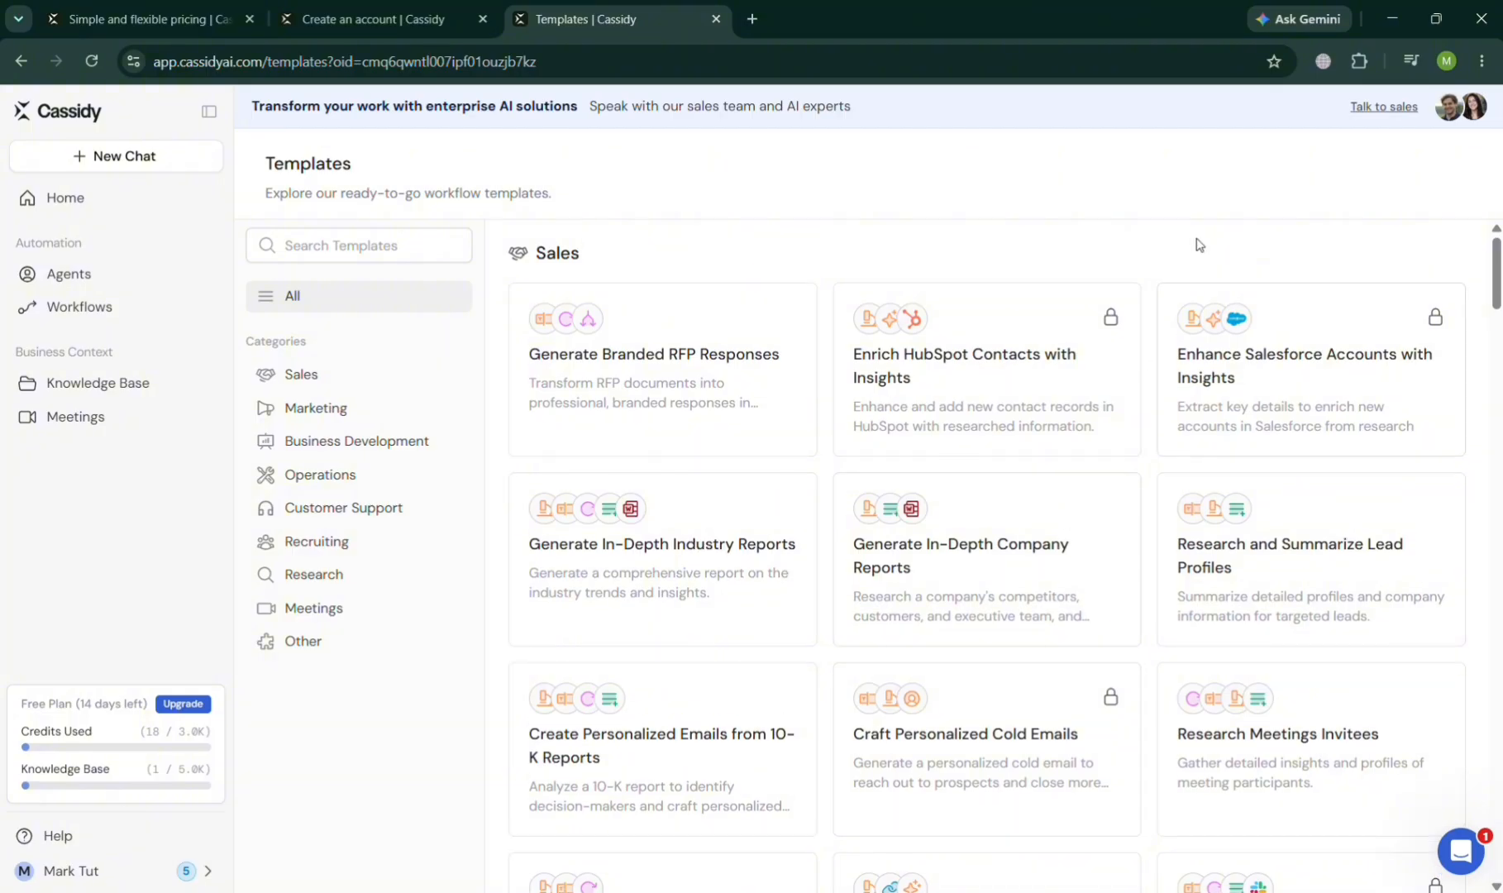